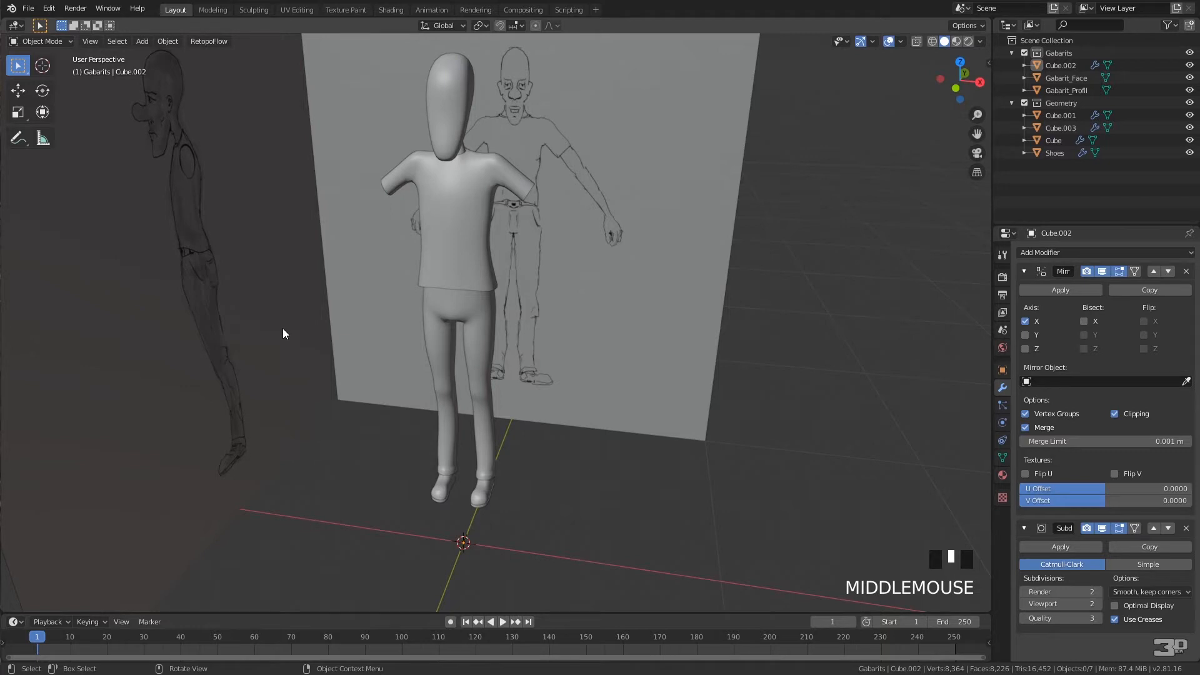
Add a 0.2 m cube mesh at the world origin.
key("shift+a")
mouse_move(282, 328)
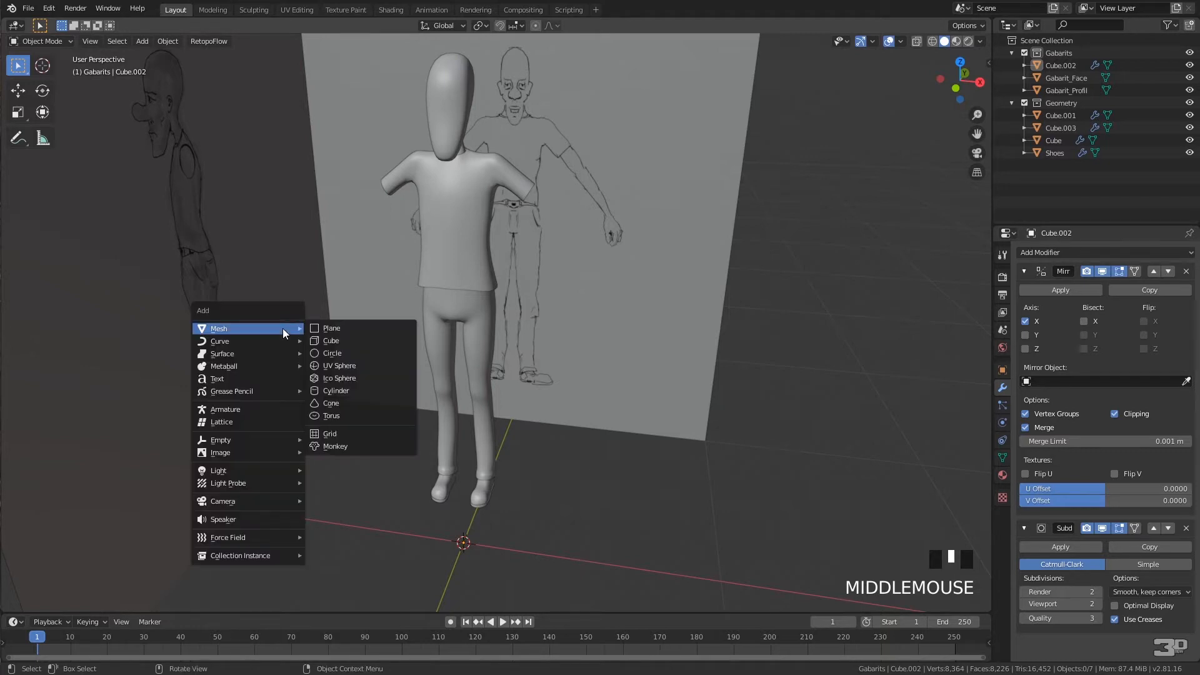
left_click(350, 342)
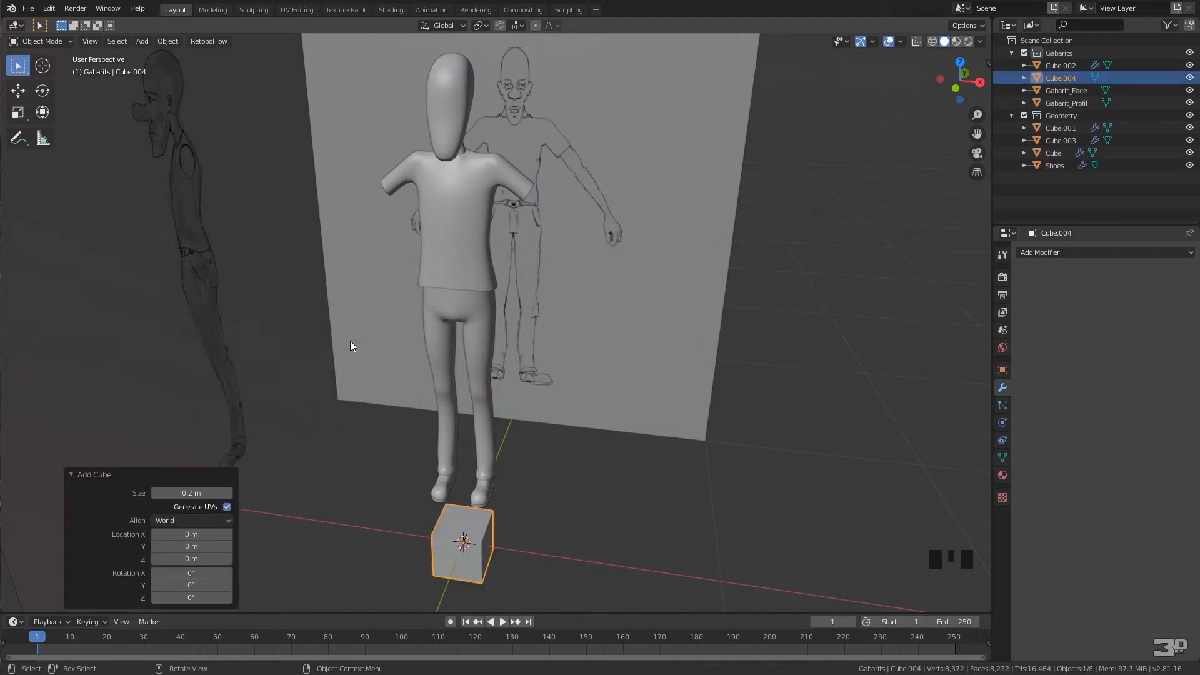
Move the cube's mesh in front view beside the character's arm, about 0.38 m in X and 1.33 m in Z.
left_click(464, 559)
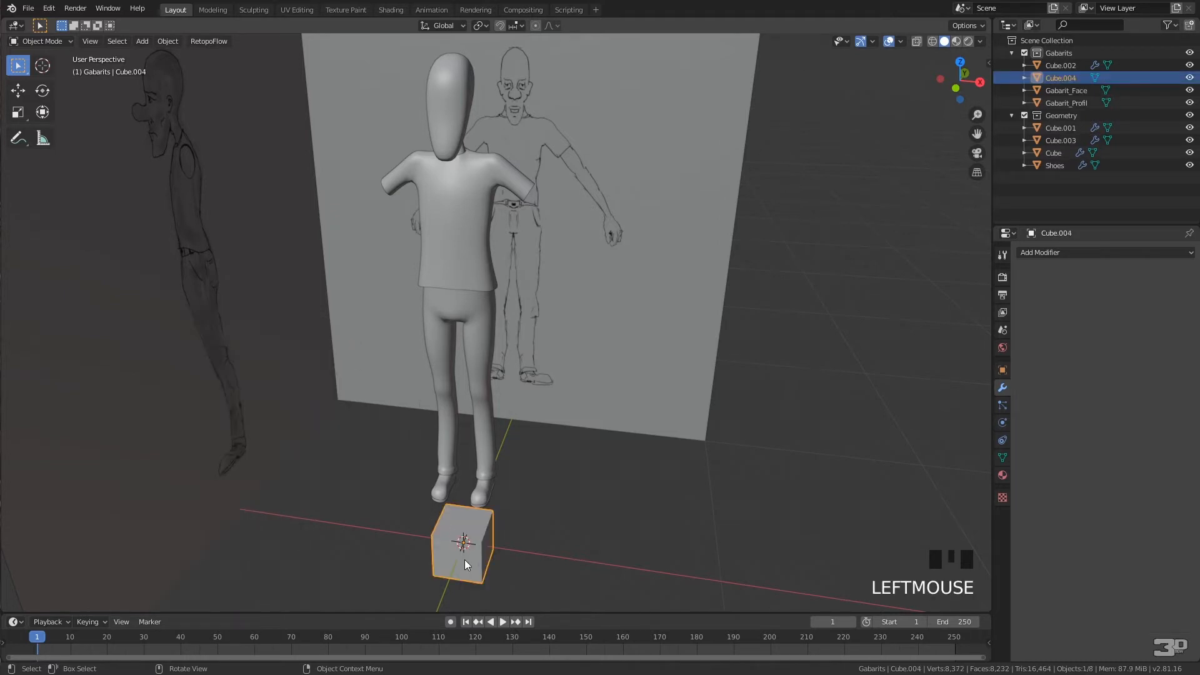
key("Tab")
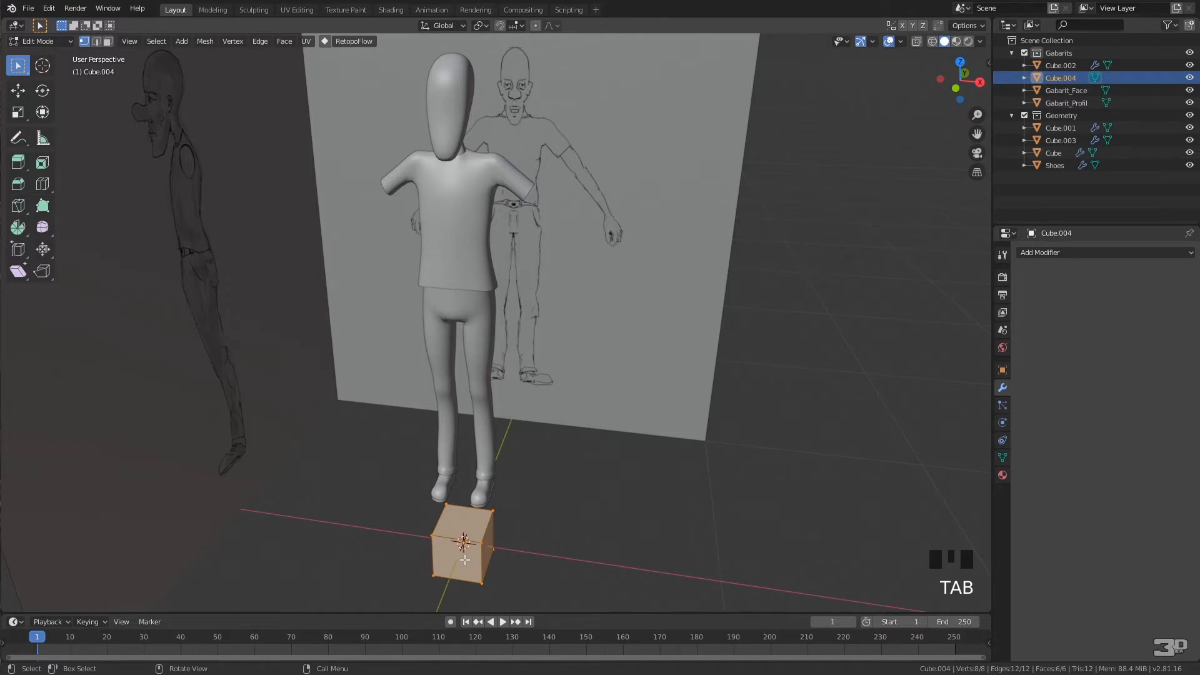
key("KP_1")
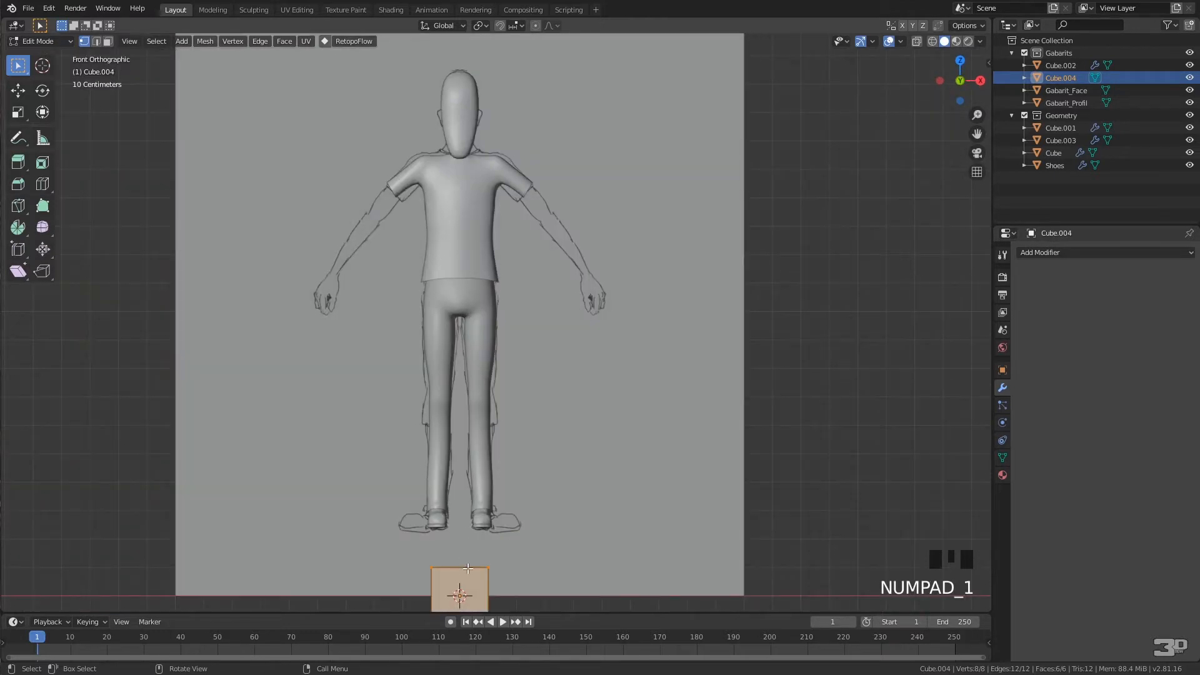
key("g")
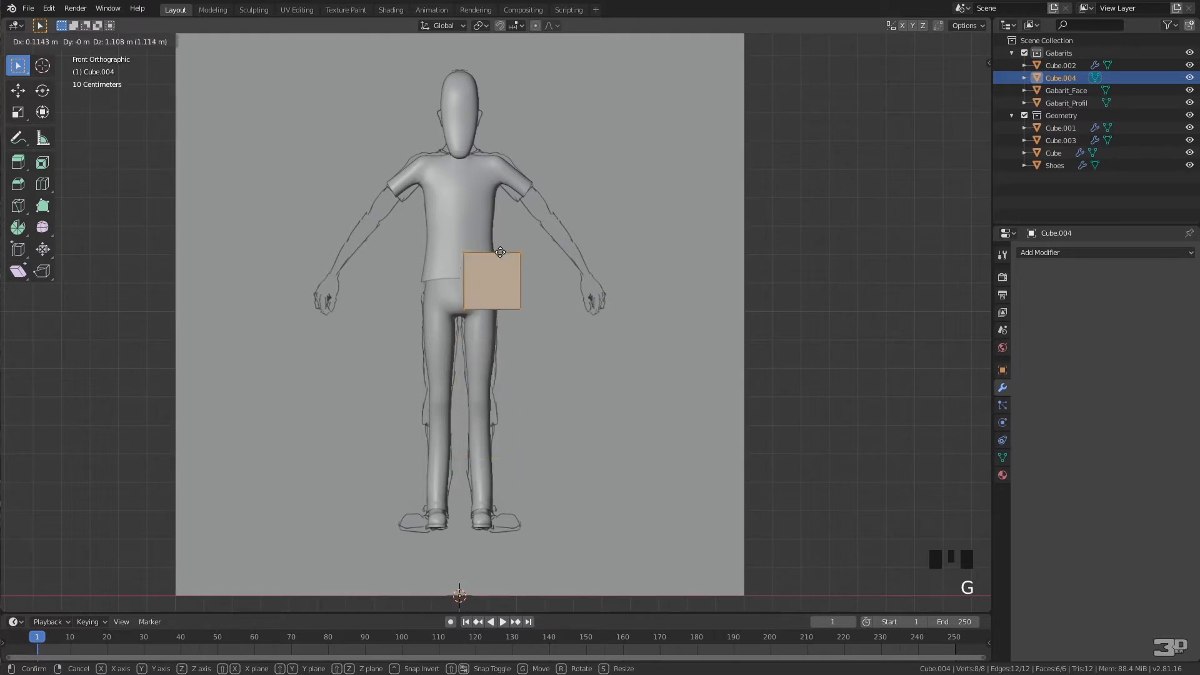
left_click(574, 191)
scroll(523, 182, "up", 1)
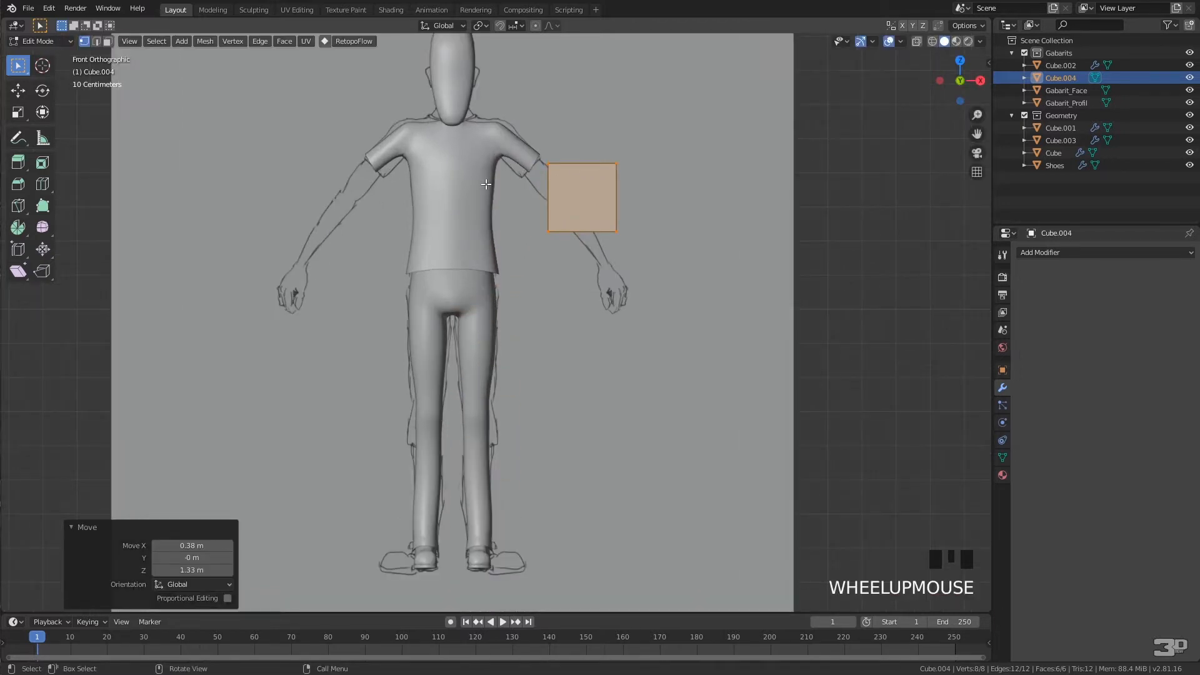
Select the T-shirt together with the cube and open both meshes in Edit Mode with X-ray display on.
key("Tab")
left_click(469, 194, "shift")
middle_click_drag(509, 182, 431, 282, "shift")
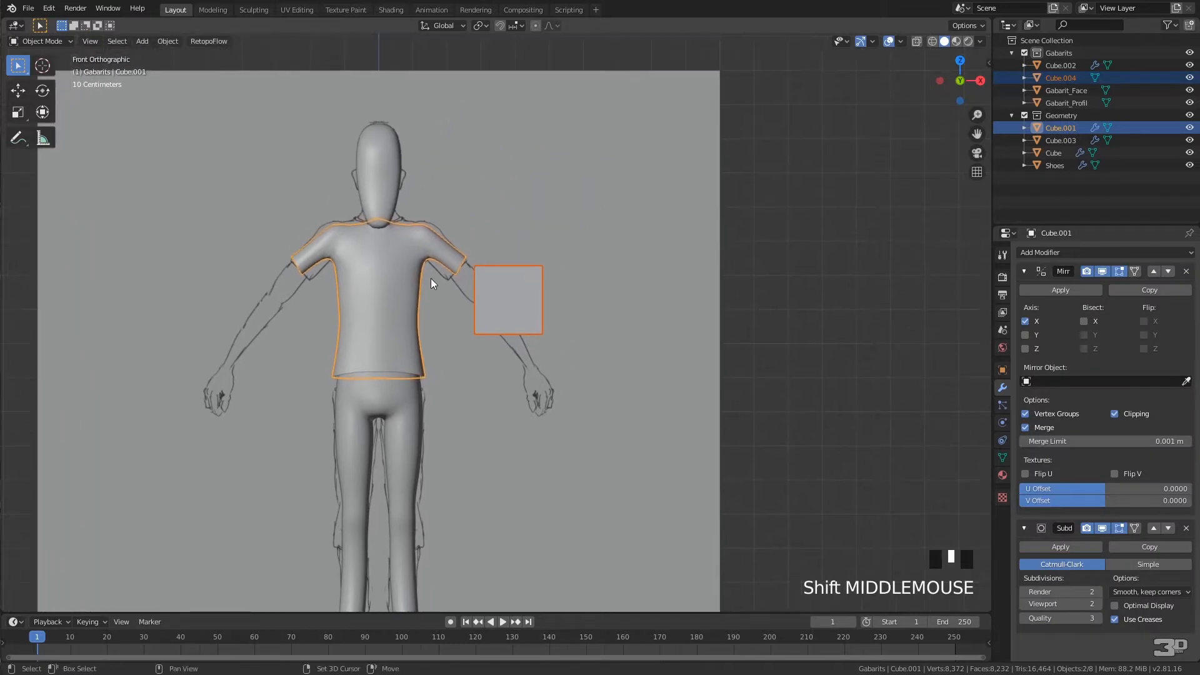
scroll(441, 244, "up", 5)
scroll(389, 231, "down", 1)
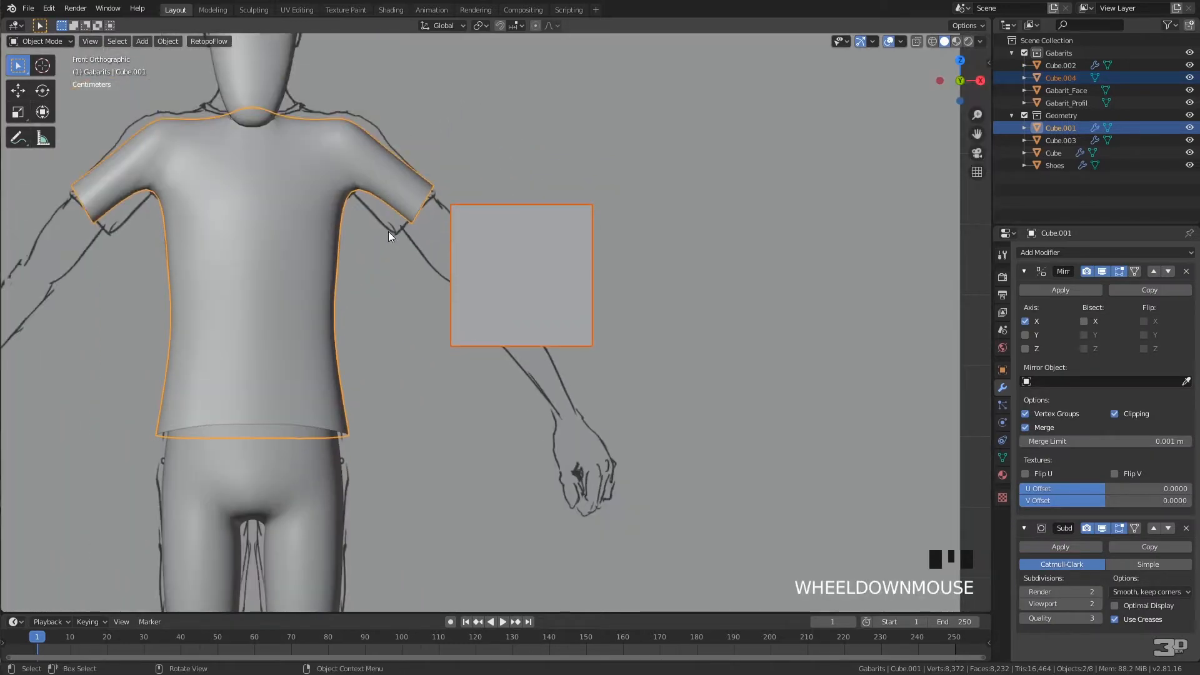
key("Tab")
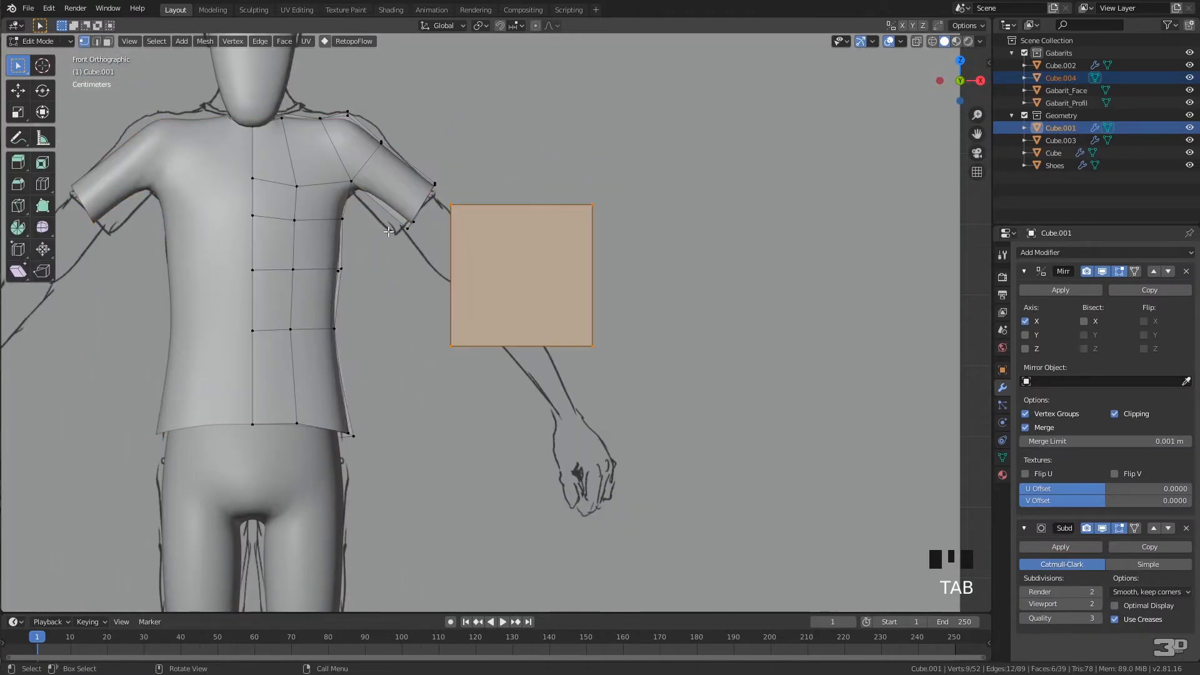
key("alt+z")
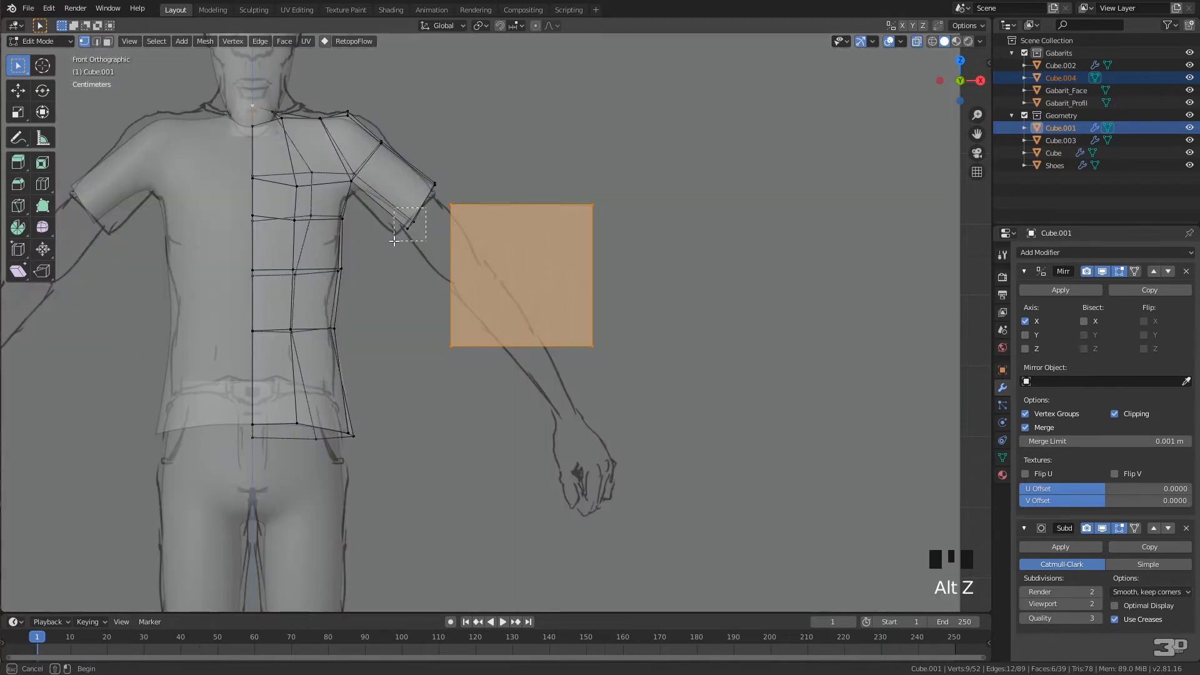
Move the lower and upper vertices of the T-shirt's sleeve opening onto the sleeve outline in the front reference drawing.
left_click(397, 238)
scroll(413, 234, "up", 3)
left_click(351, 160)
left_click(354, 162)
key("g")
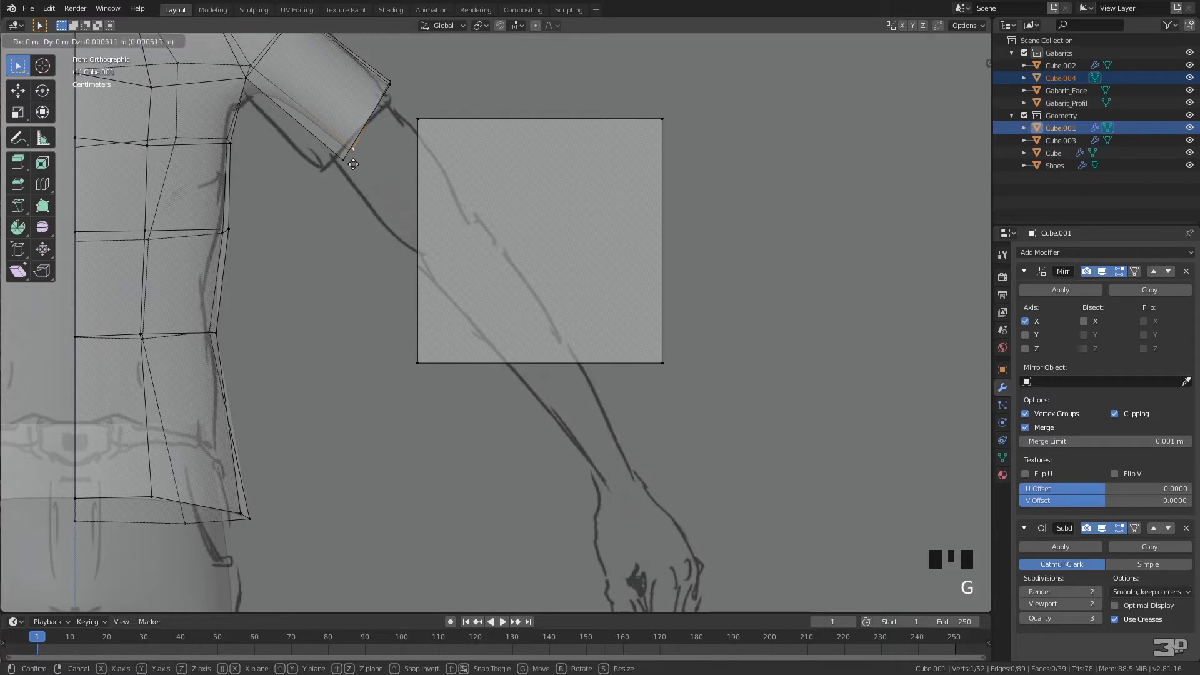
left_click(343, 173)
left_click_drag(362, 173, 325, 139)
key("g")
left_click(305, 164)
left_click_drag(401, 71, 375, 90)
key("g")
left_click(388, 107)
Move the T-shirt's armpit vertices about -0.005 m in X and -0.011 m in Z to follow the sketched armpit.
left_click_drag(257, 61, 235, 92)
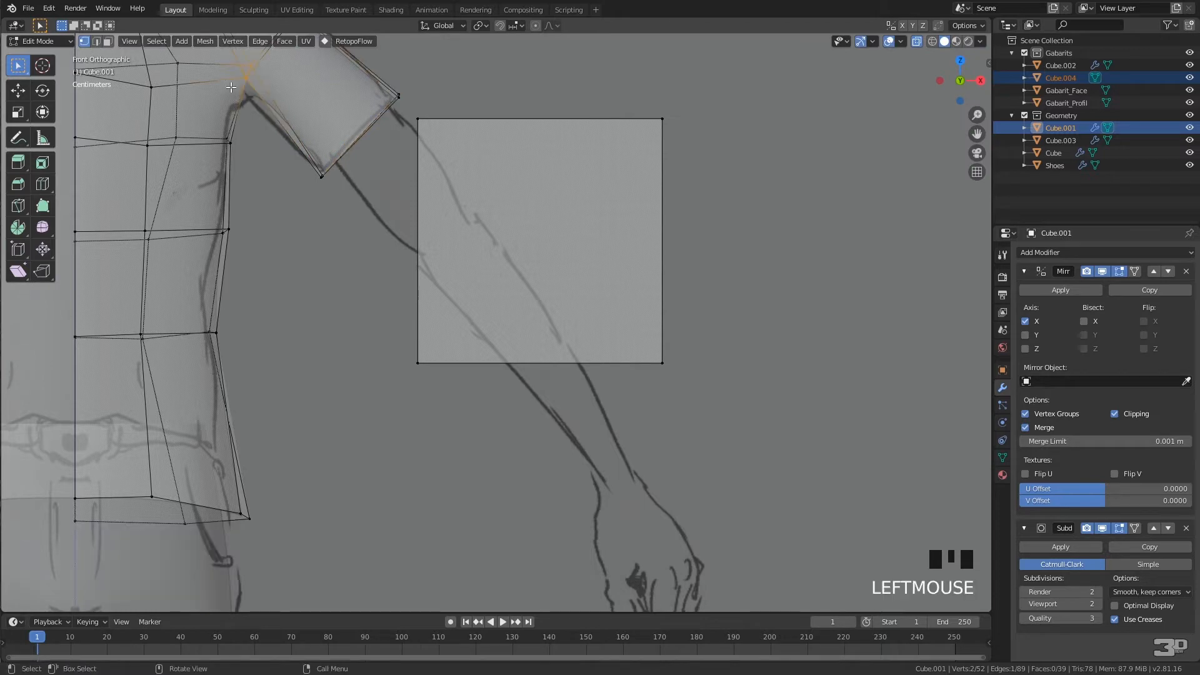
key("g")
left_click(225, 100)
scroll(233, 102, "down", 2)
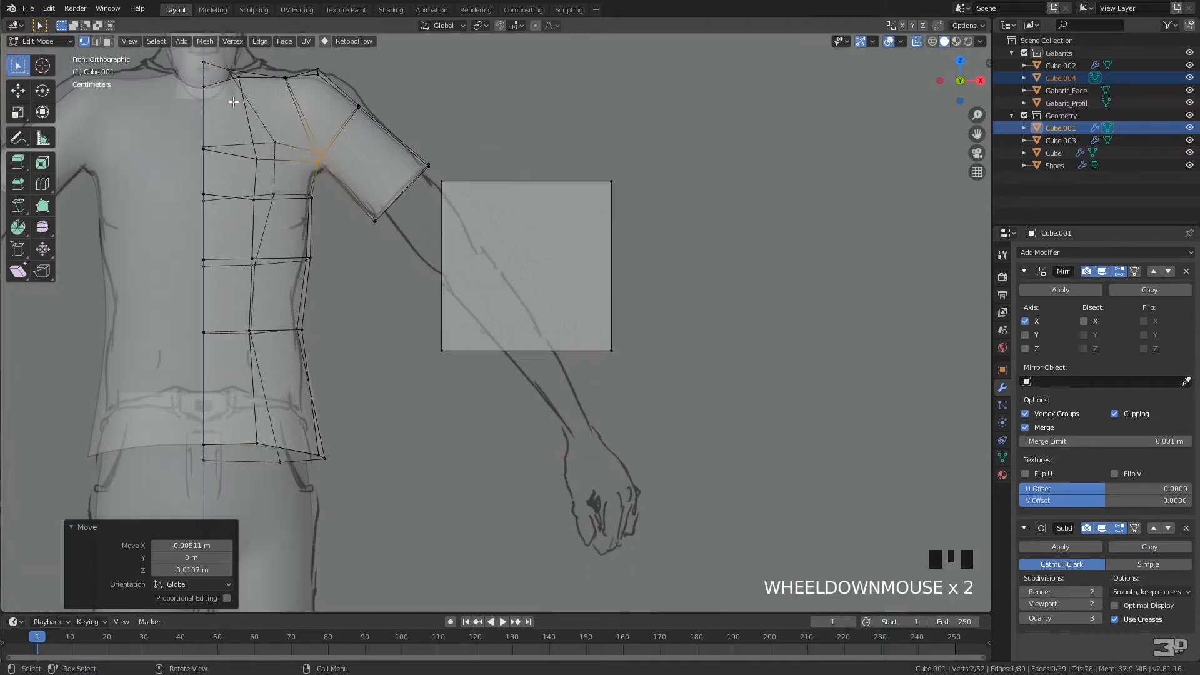
Move the outer shoulder, upper sleeve and shoulder-top vertices of the T-shirt outward and up to match the reference outline.
left_click(348, 110)
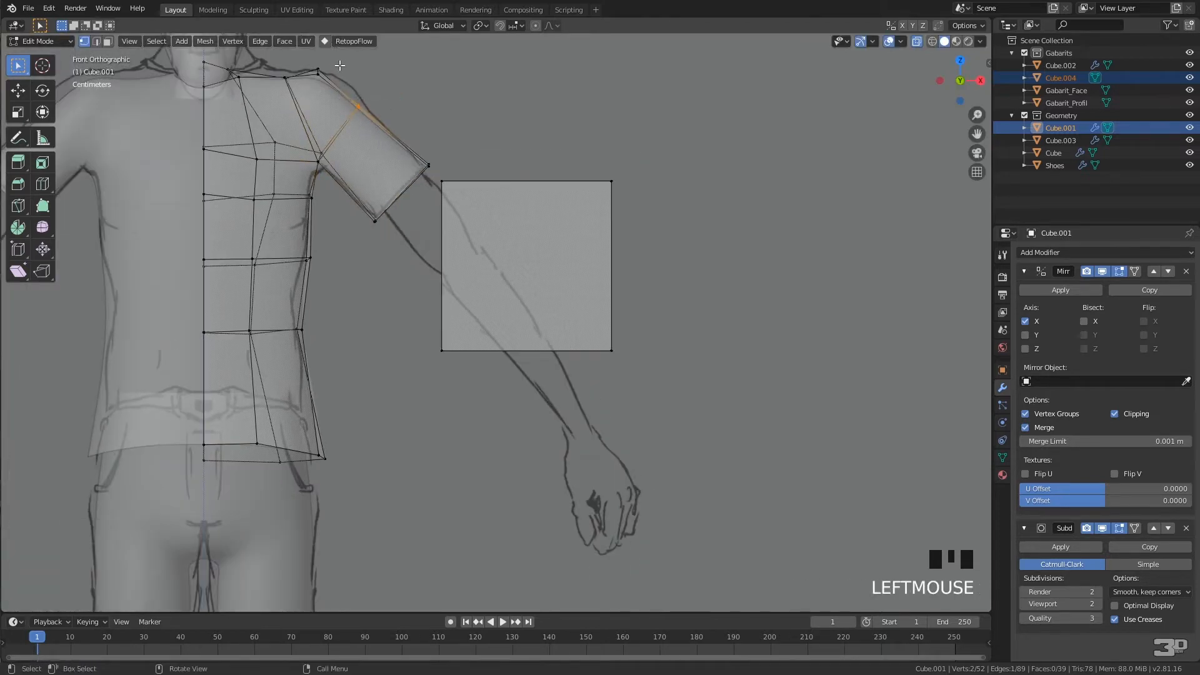
left_click(305, 82)
key("g")
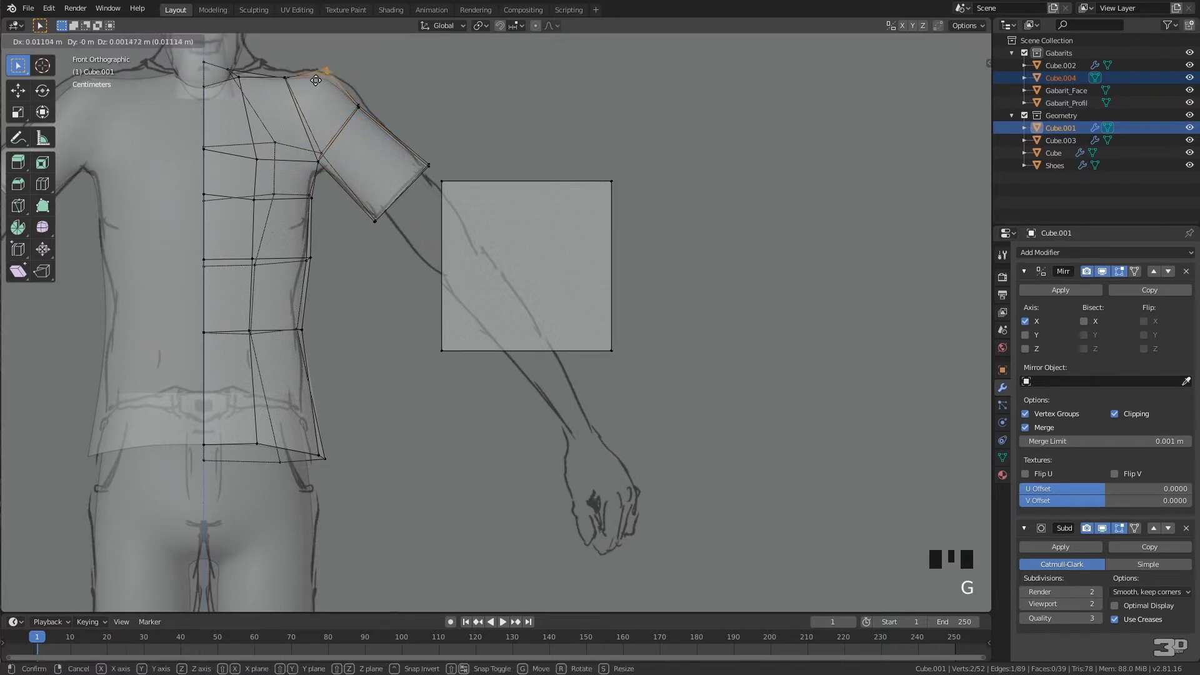
left_click(320, 73)
left_click(349, 125)
key("g")
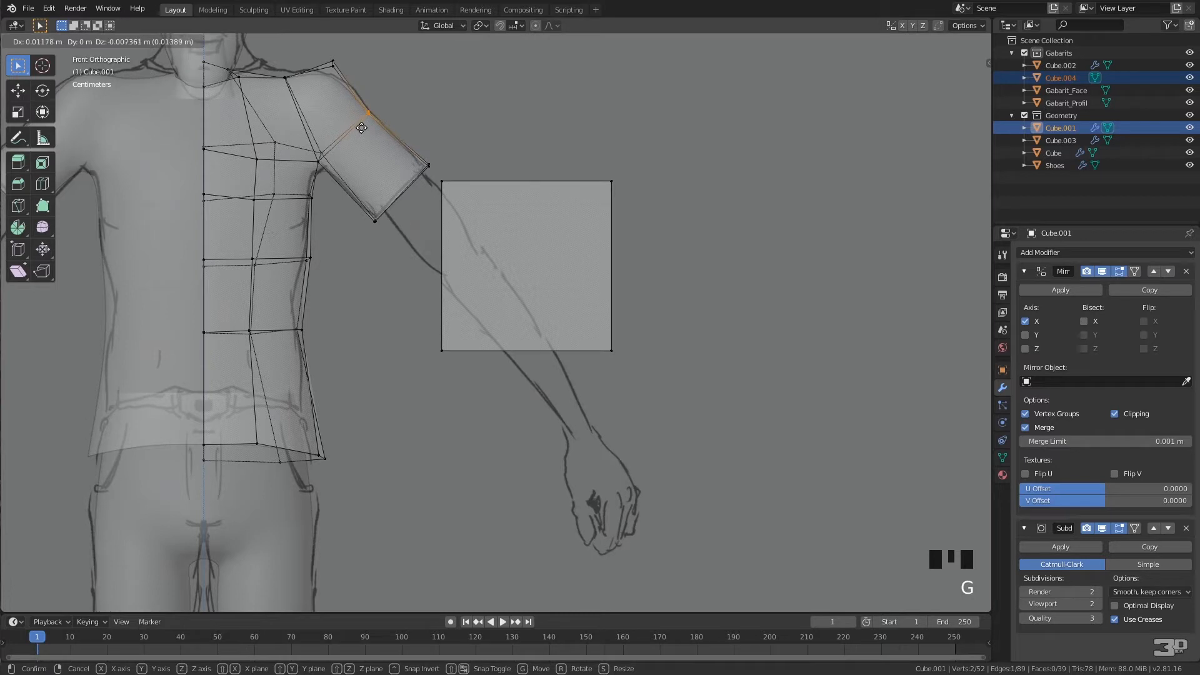
left_click(362, 128)
left_click(263, 78)
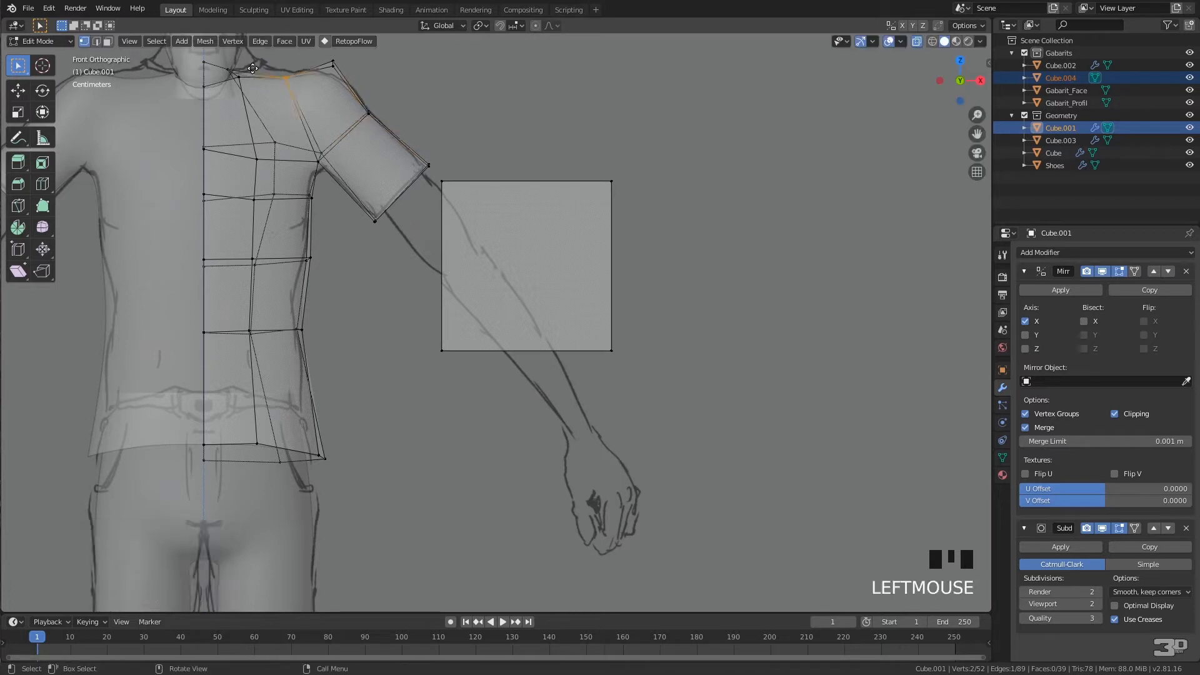
key("g")
left_click(251, 61)
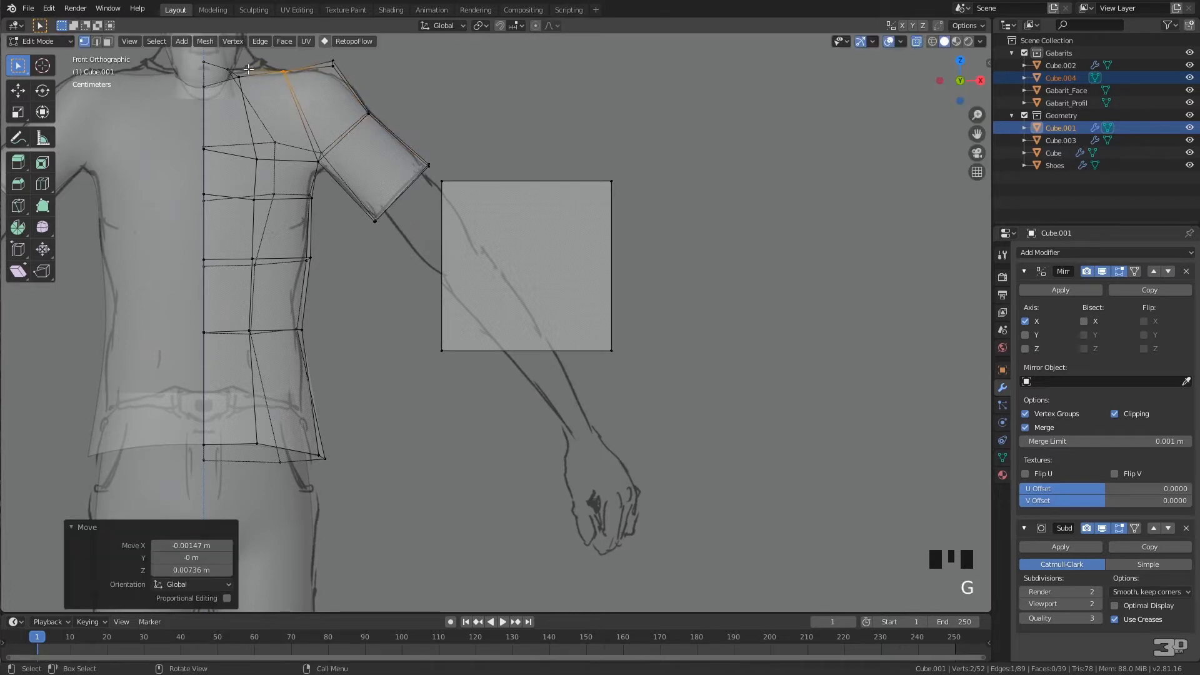
Try to move the collar vertices beside the neck up and outward in front view, and undo that move.
left_click(230, 82)
key("g")
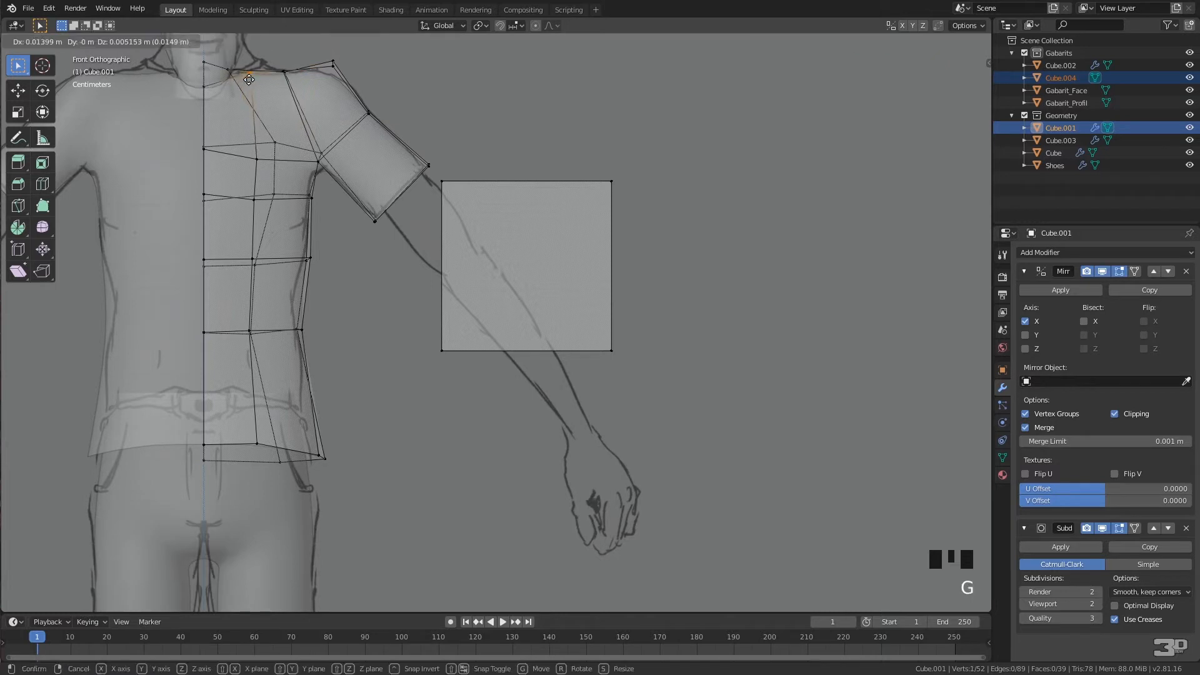
left_click(253, 89)
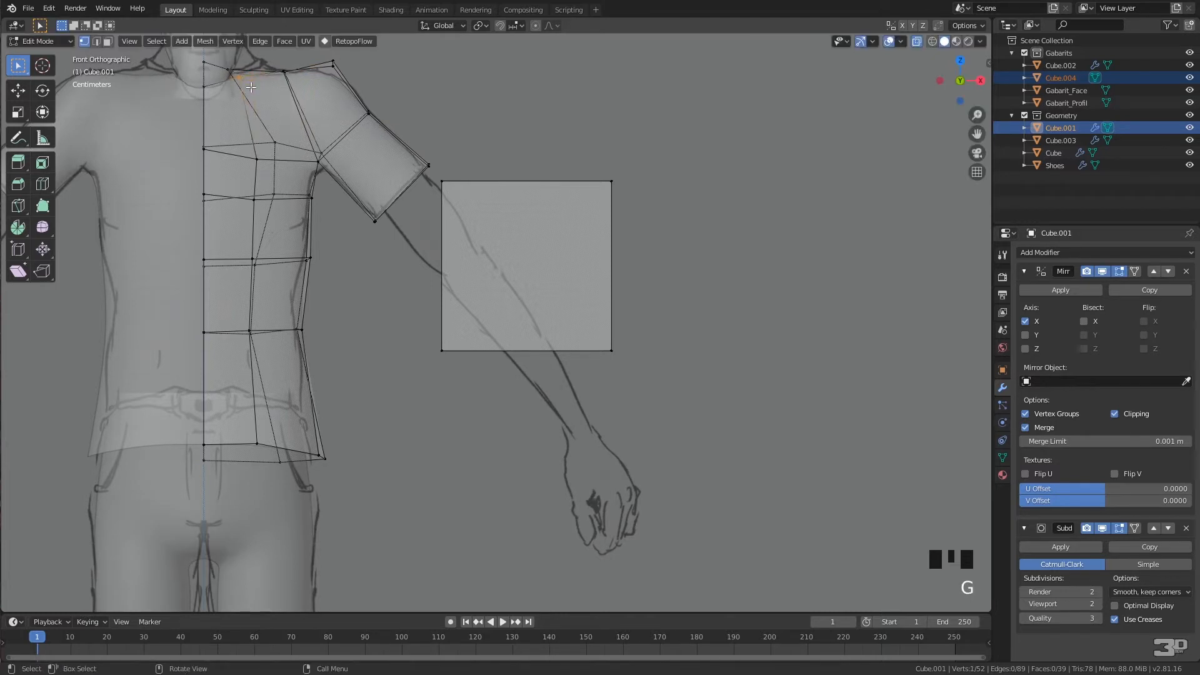
left_click(222, 66, "shift")
key("g")
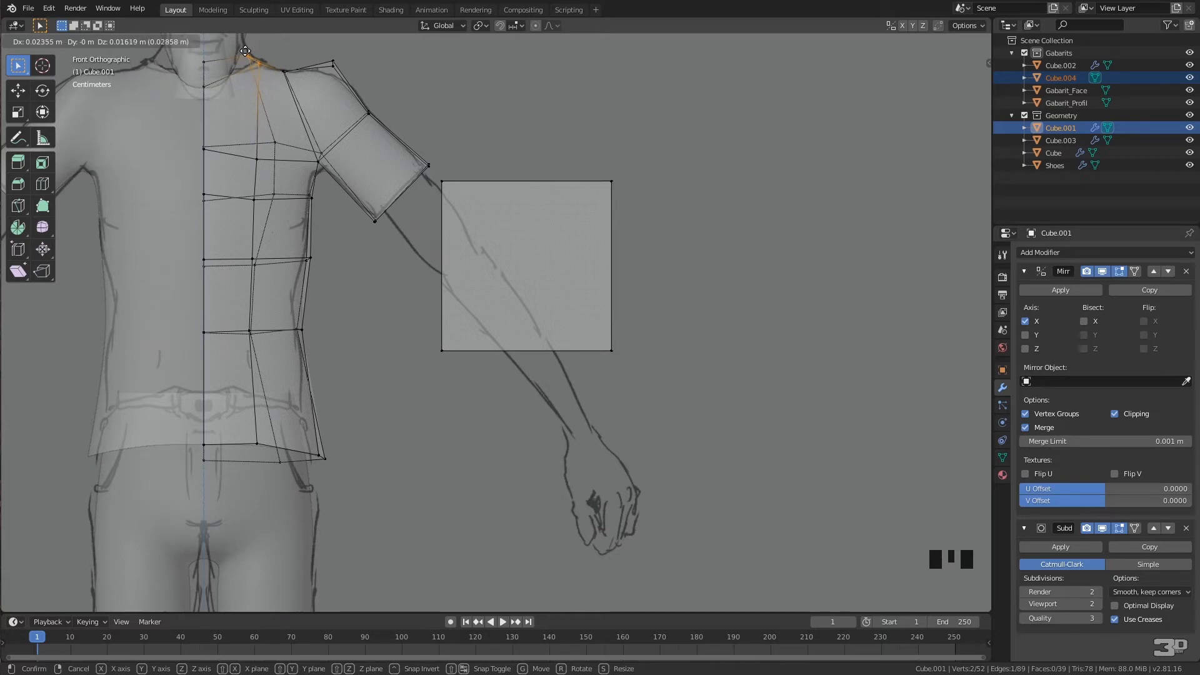
left_click(247, 51)
scroll(263, 156, "down", 3)
middle_click_drag(263, 157, 517, 140)
scroll(274, 187, "up", 3)
scroll(729, 161, "up", 2)
middle_click_drag(729, 162, 678, 185)
key("ctrl+z")
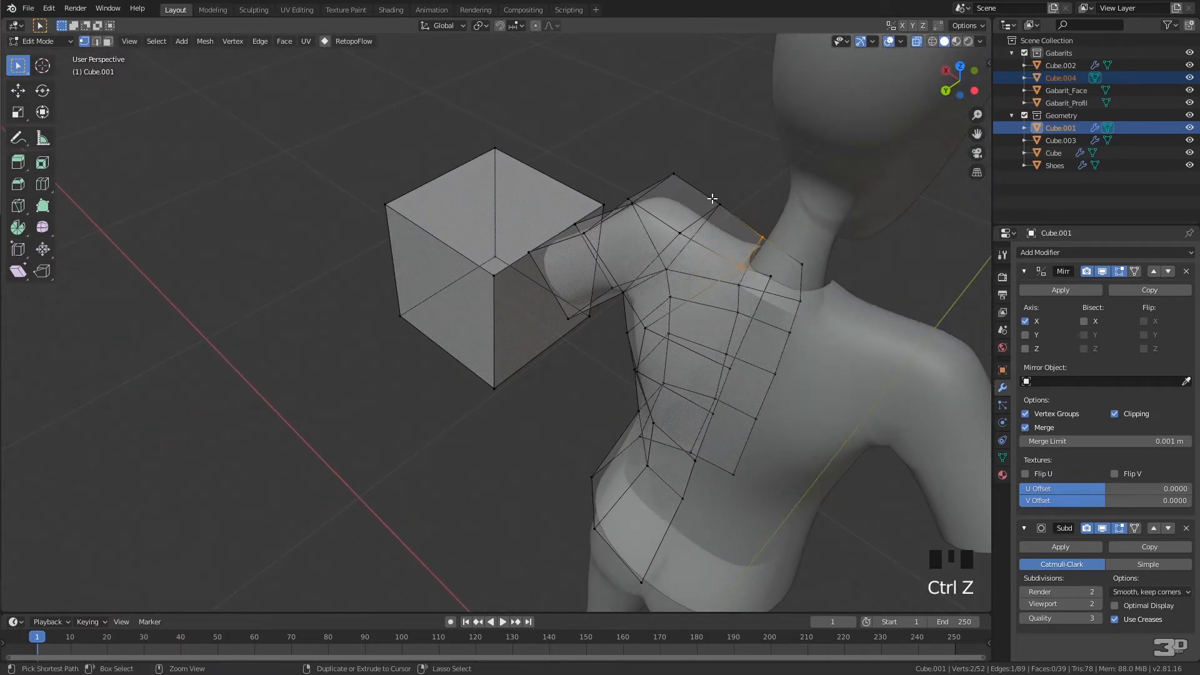
Reposition the single T-shirt vertex beside the neck, working from the back of the character.
middle_click_drag(714, 199, 768, 185)
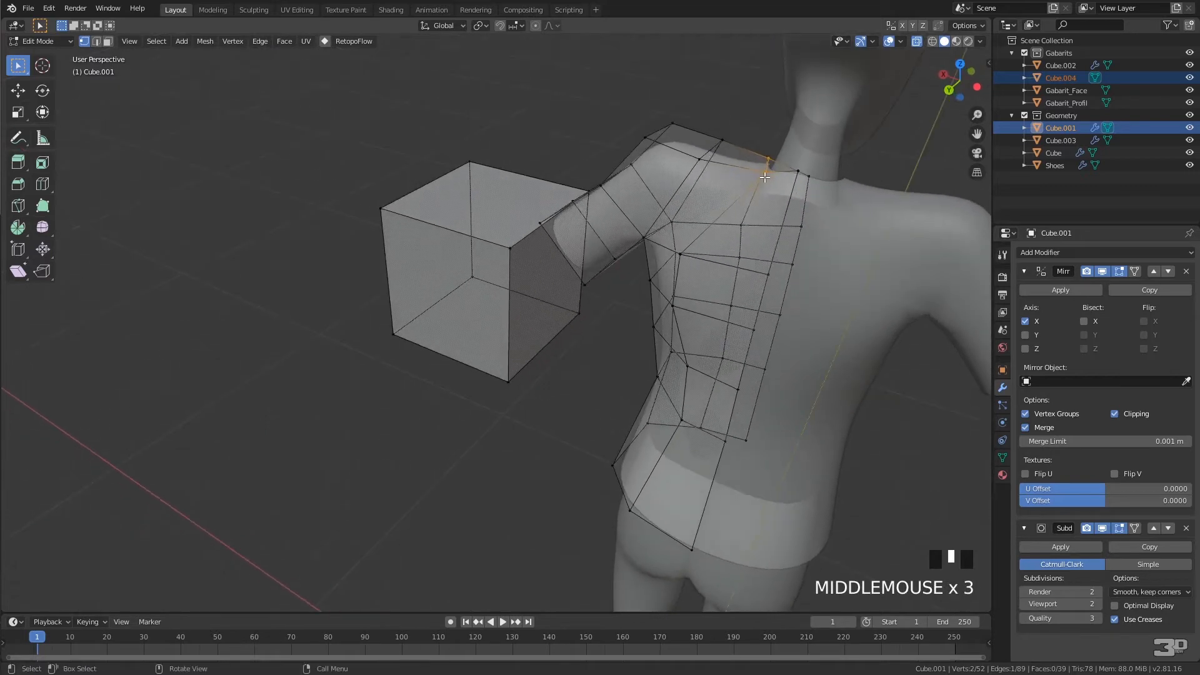
left_click(763, 176)
key("g")
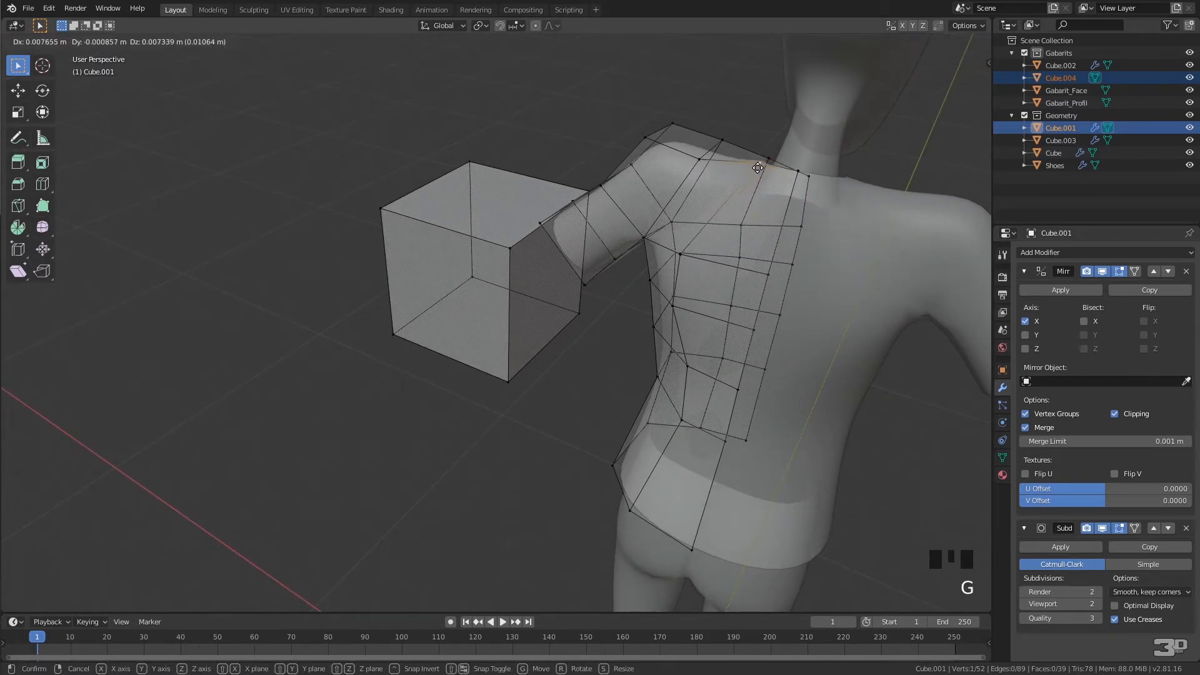
left_click(812, 181)
middle_click_drag(812, 182, 821, 210)
middle_click_drag(787, 156, 776, 122)
middle_click_drag(525, 203, 564, 206)
Leave the T-shirt mesh and move the cube's mesh over the sleeve opening, about -0.152 m in X and 0.096 m in Z.
key("Tab")
left_click(477, 275)
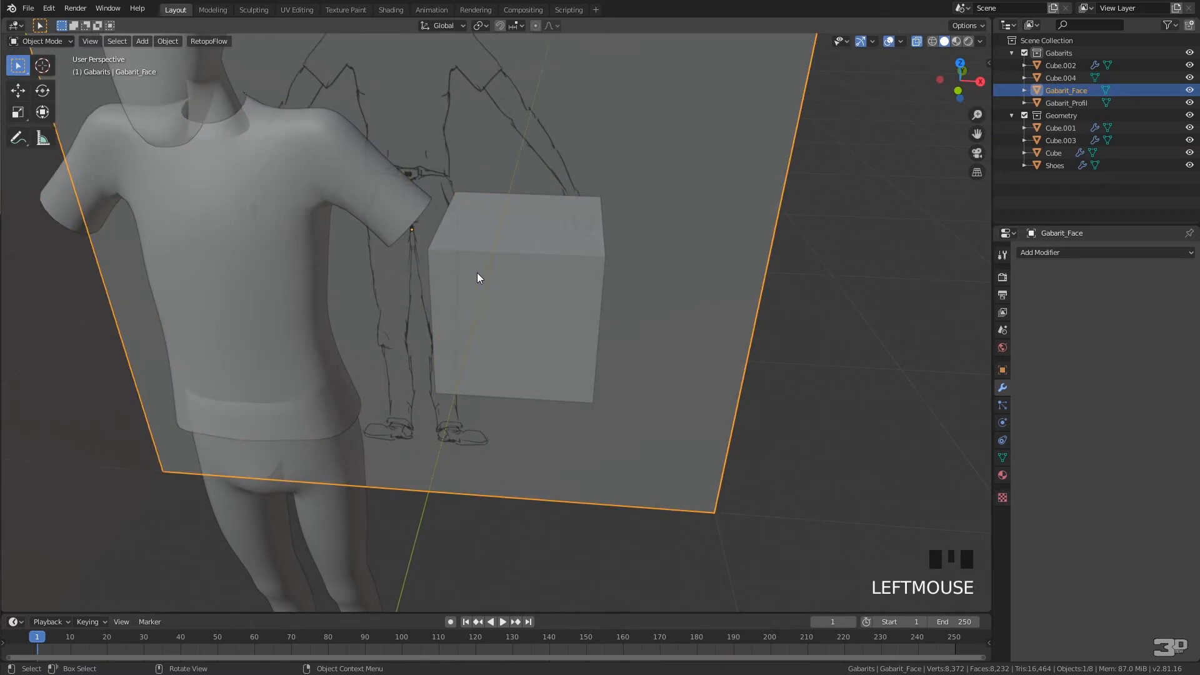
left_click(477, 275)
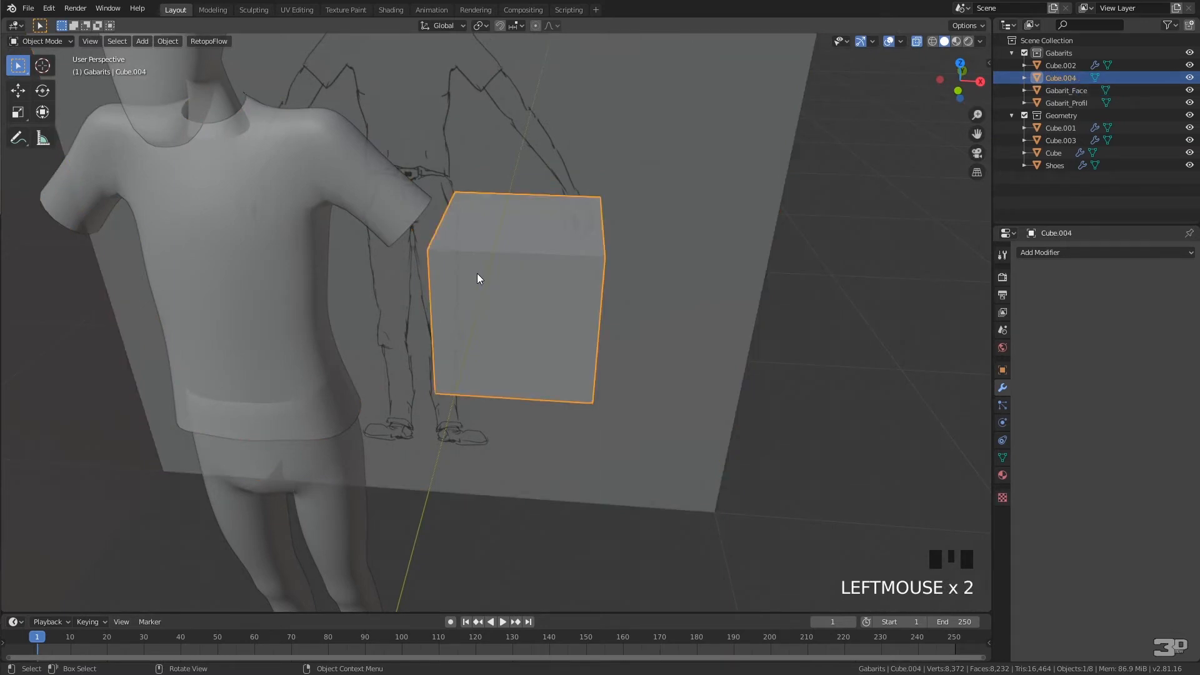
key("KP_3")
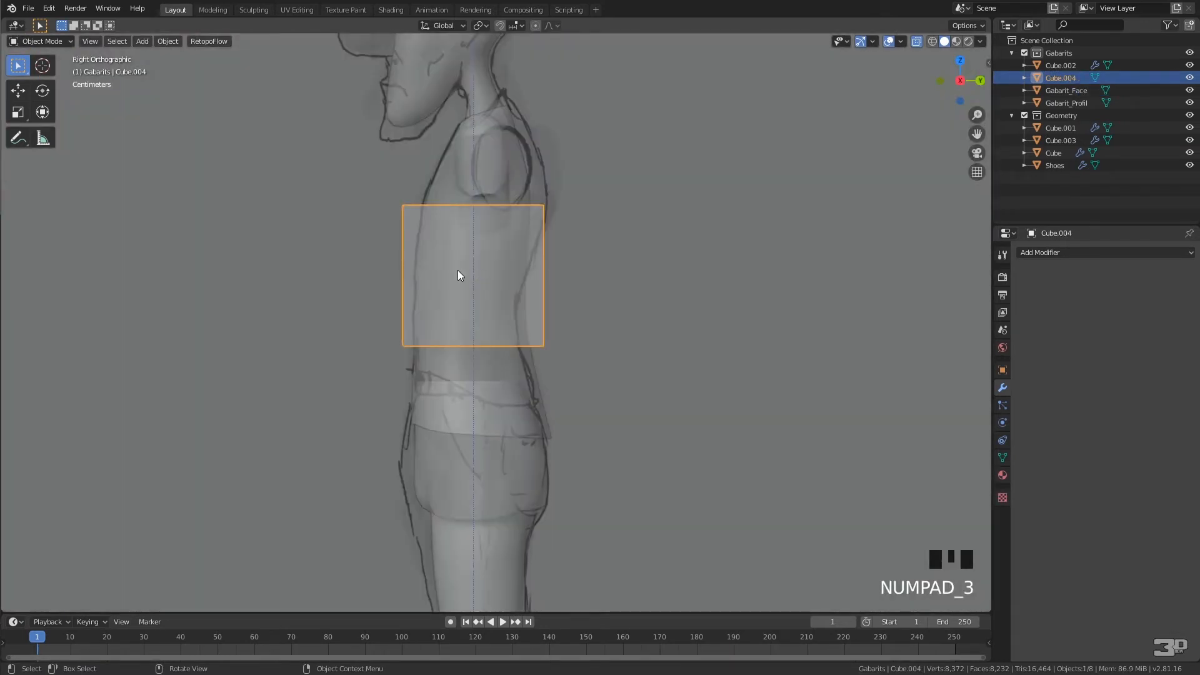
key("KP_1")
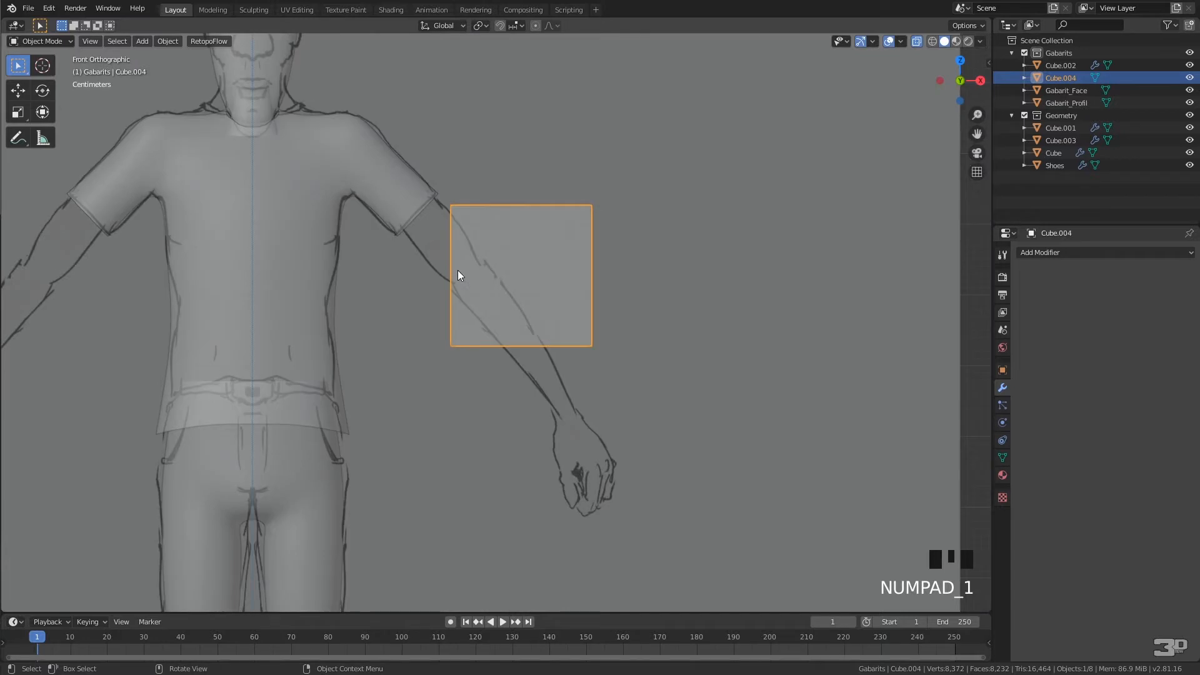
key("Tab")
left_click_drag(434, 186, 646, 395)
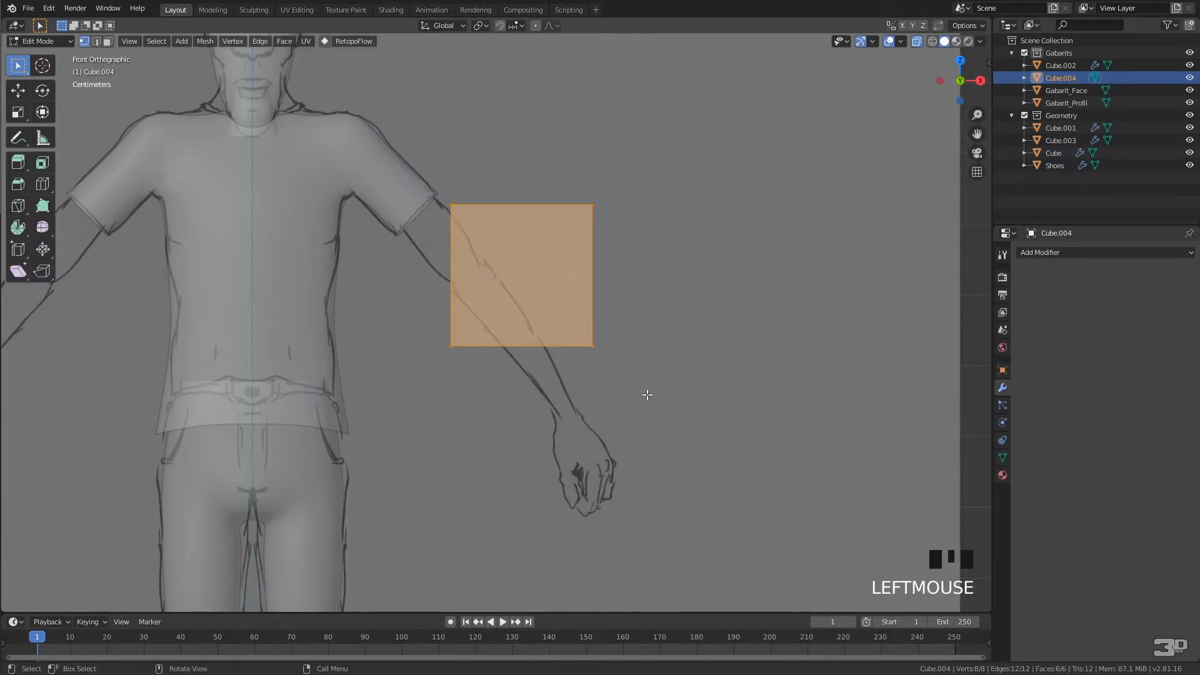
key("g")
left_click(538, 326)
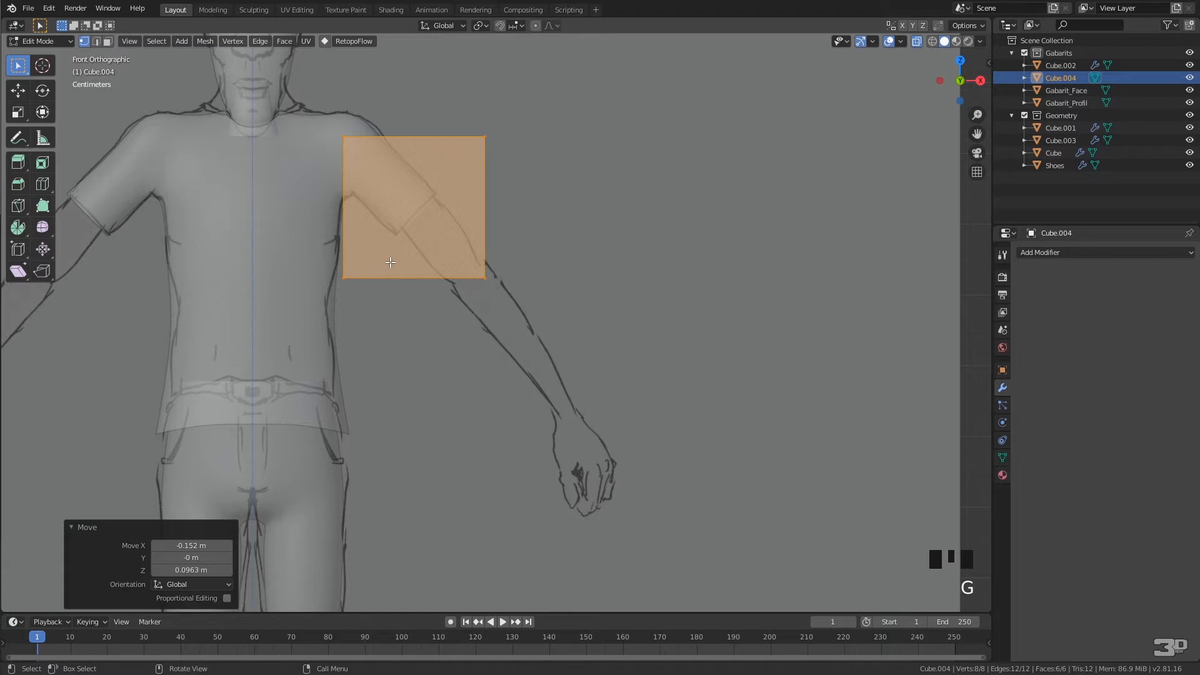
Scale the cube's mesh to about 0.449 and rotate it in front view to line up with the upper arm.
key("s")
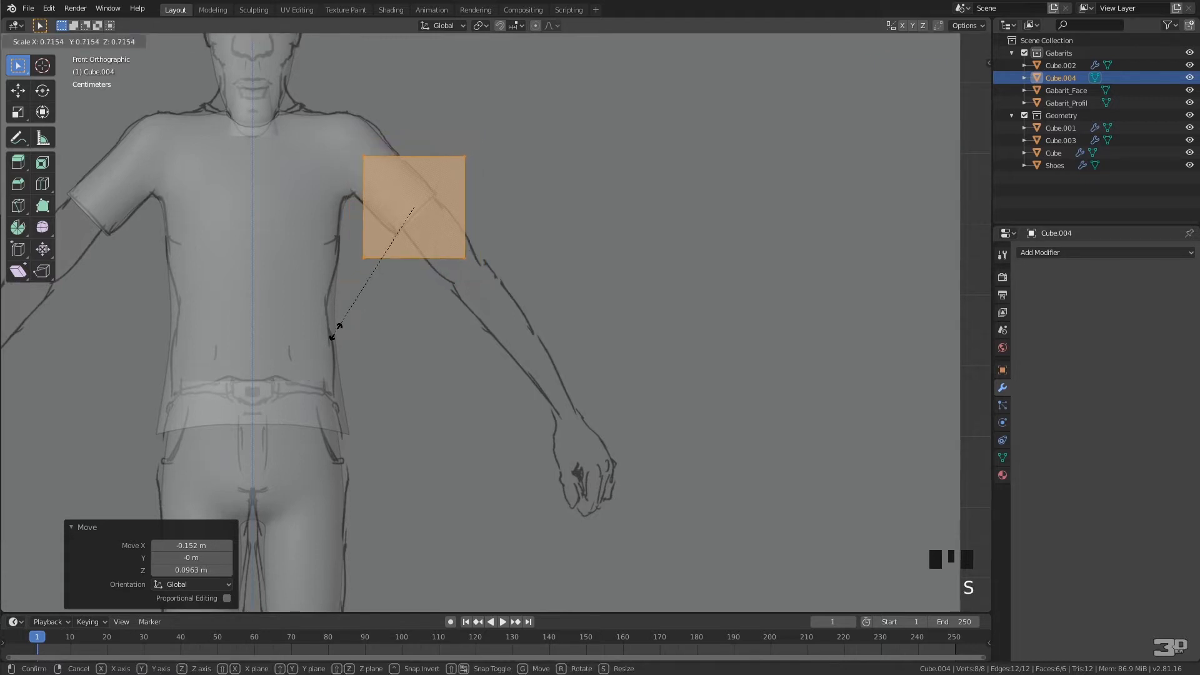
left_click(369, 288)
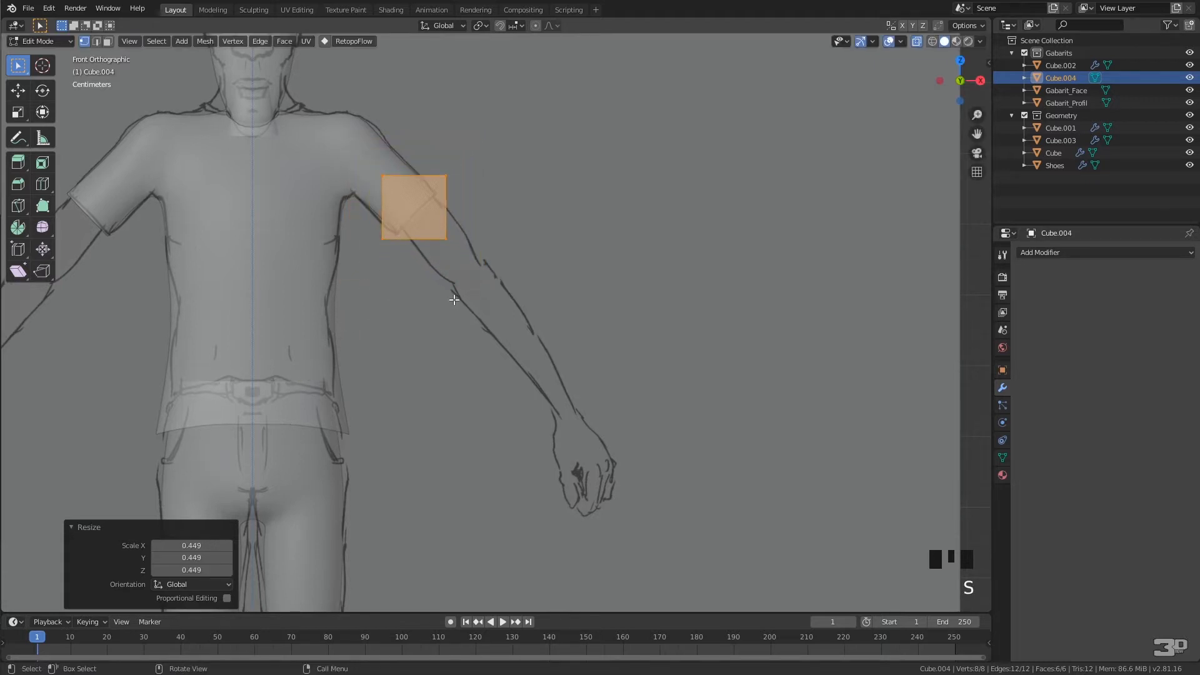
key("r")
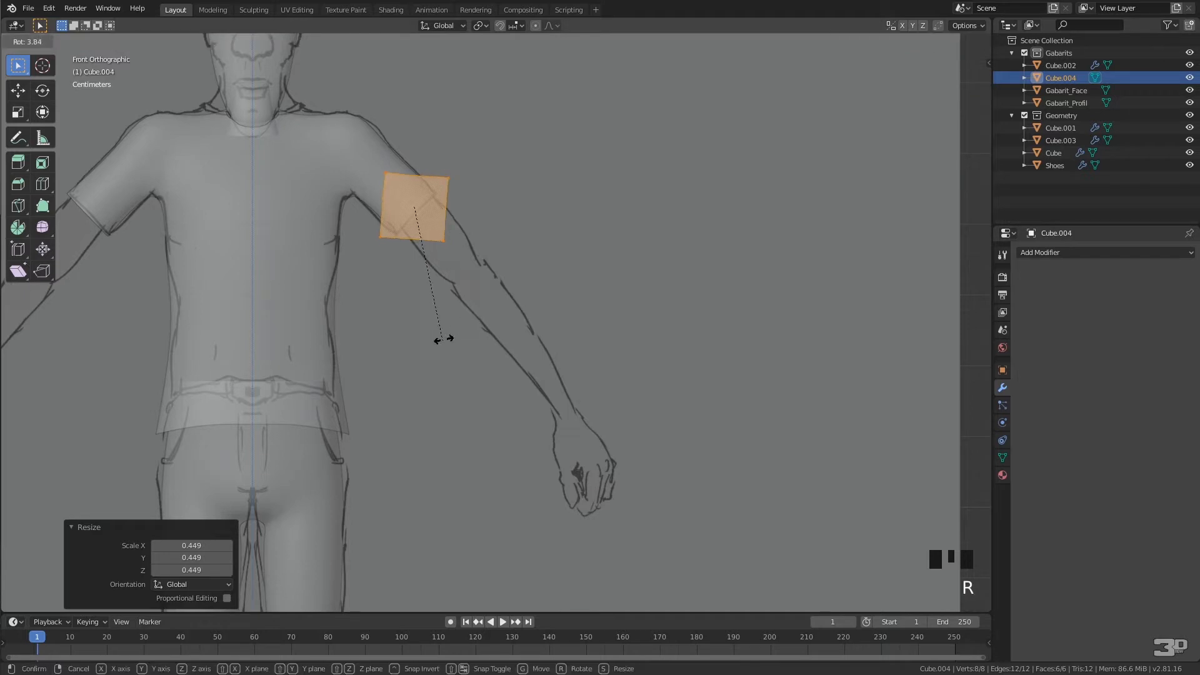
left_click(535, 275)
key("r")
left_click(537, 276)
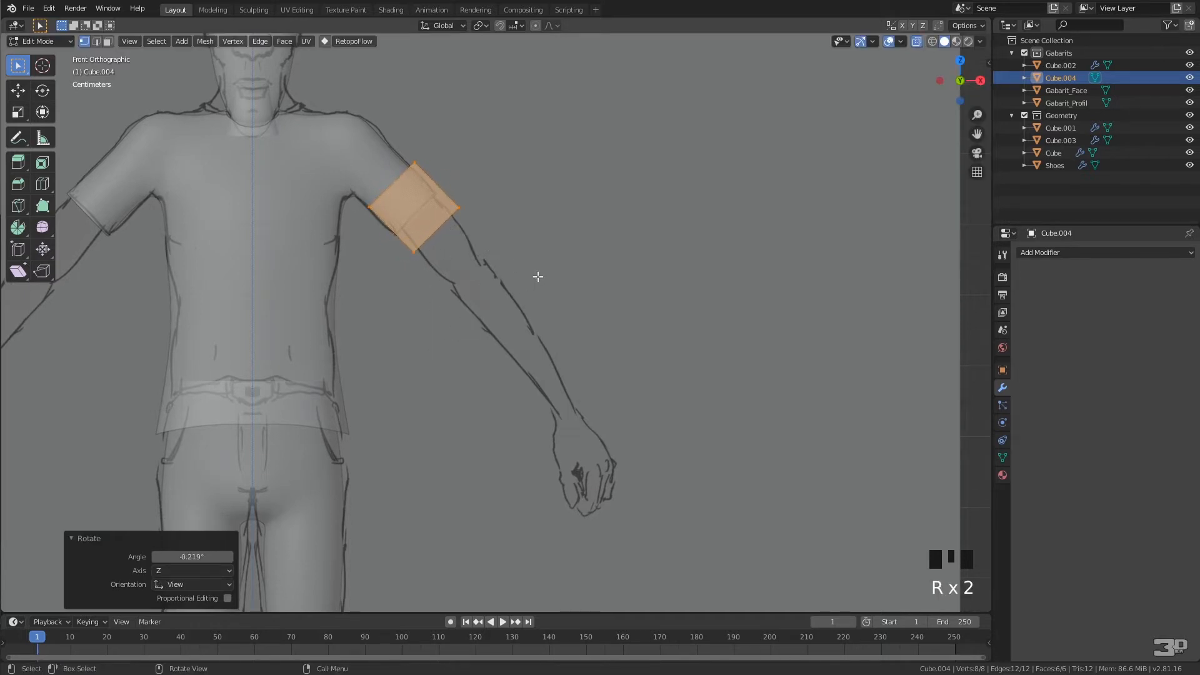
Move the cube's mesh about -0.006 m in X and 0.001 m in Z, and scale it to 0.833 to match the upper arm.
key("g")
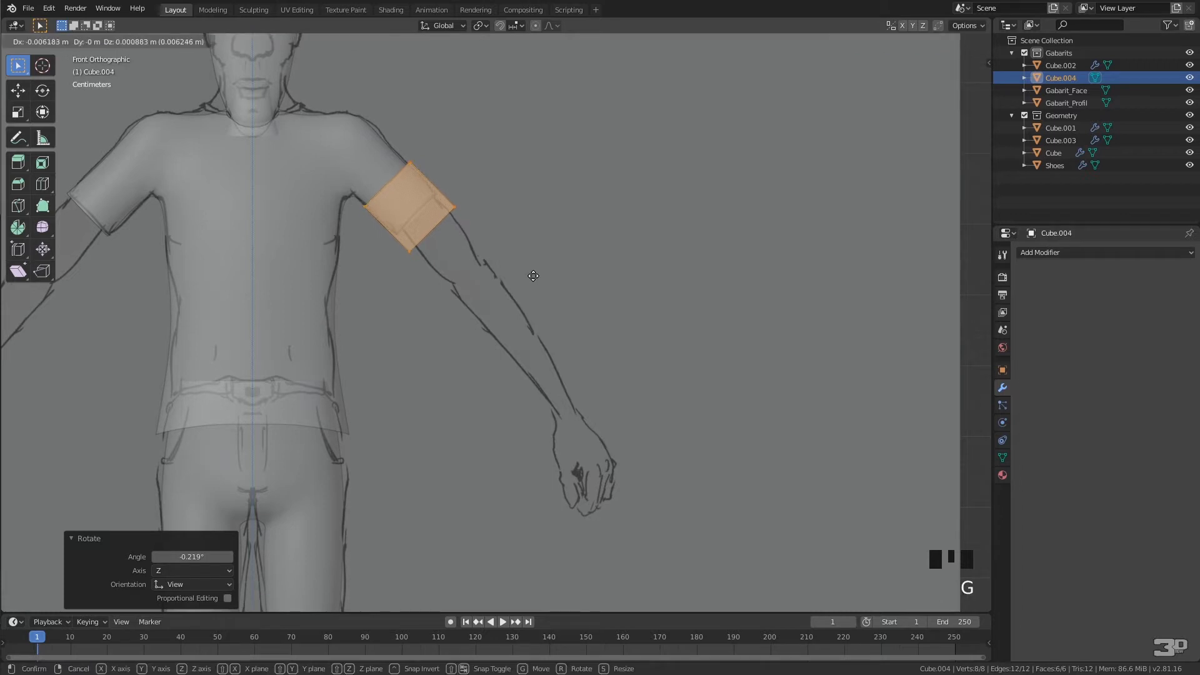
left_click(533, 276)
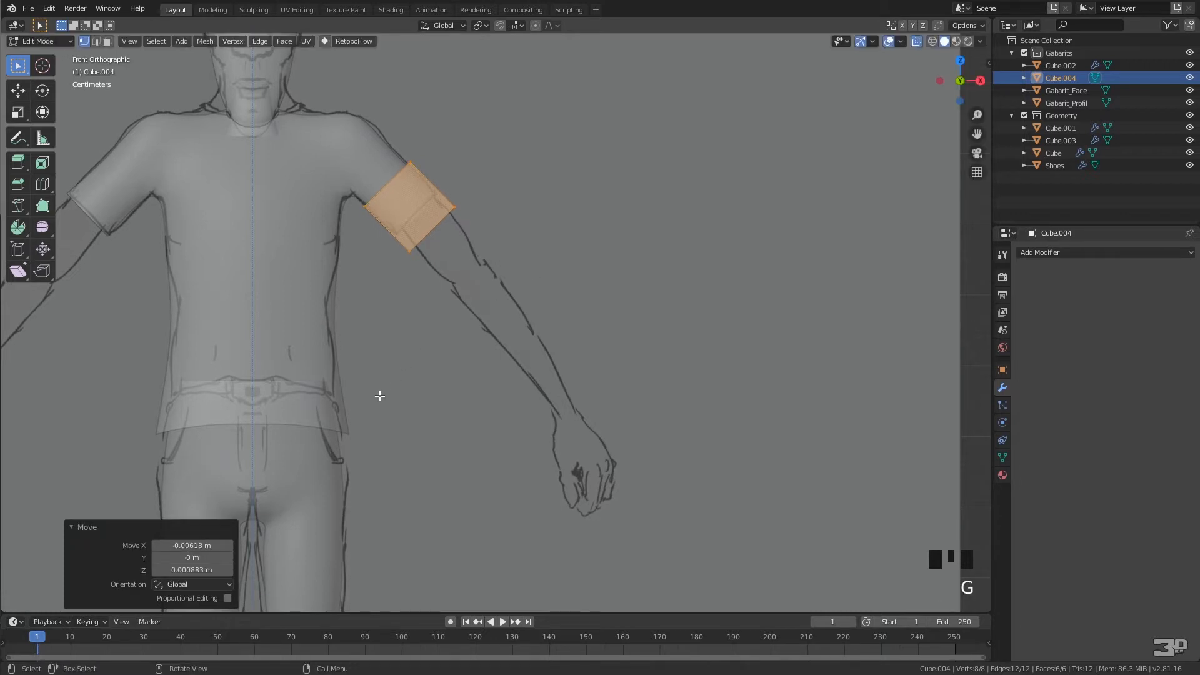
key("s")
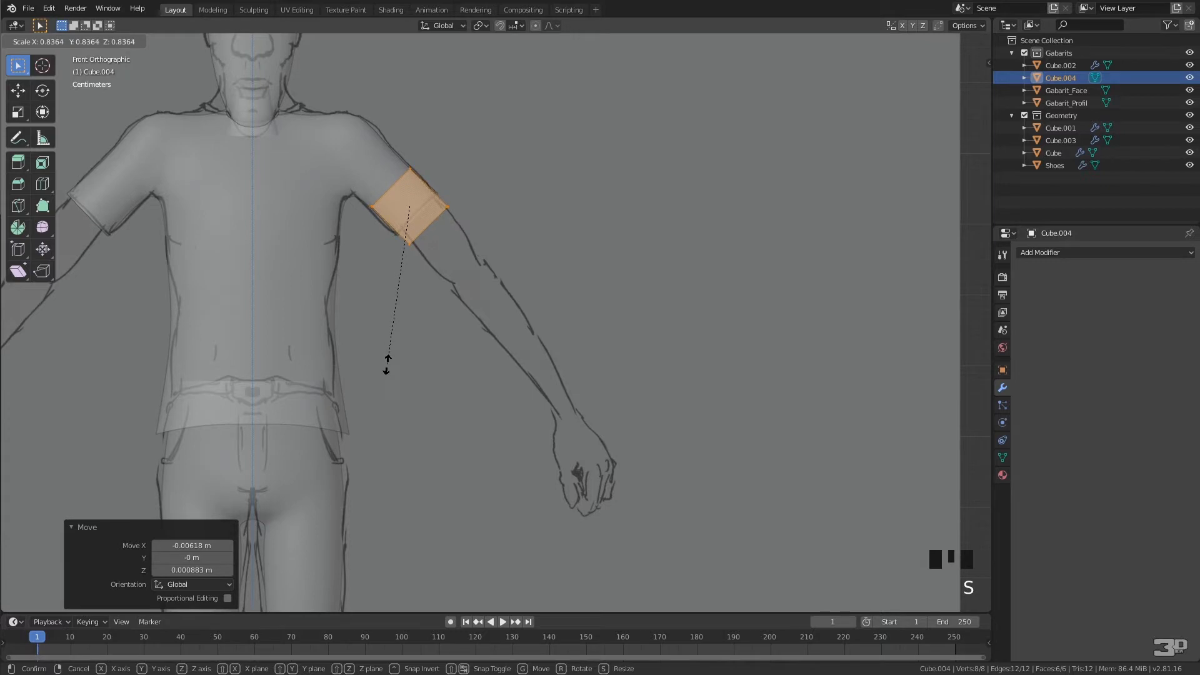
left_click(386, 364)
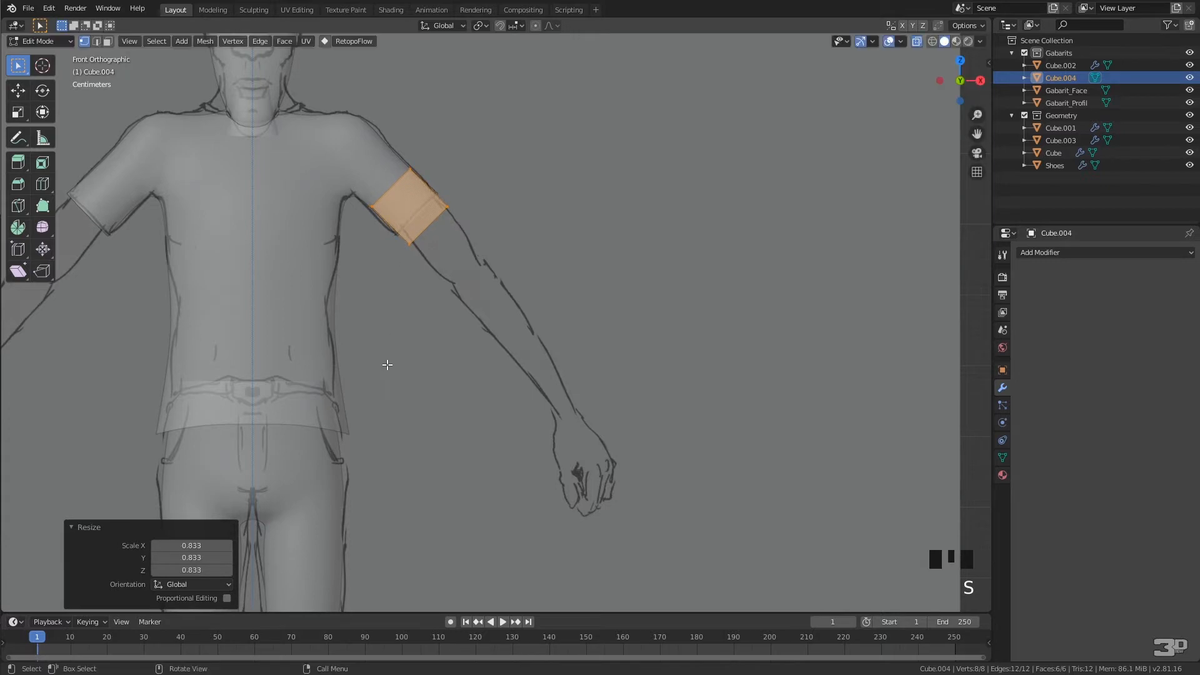
left_click(427, 362)
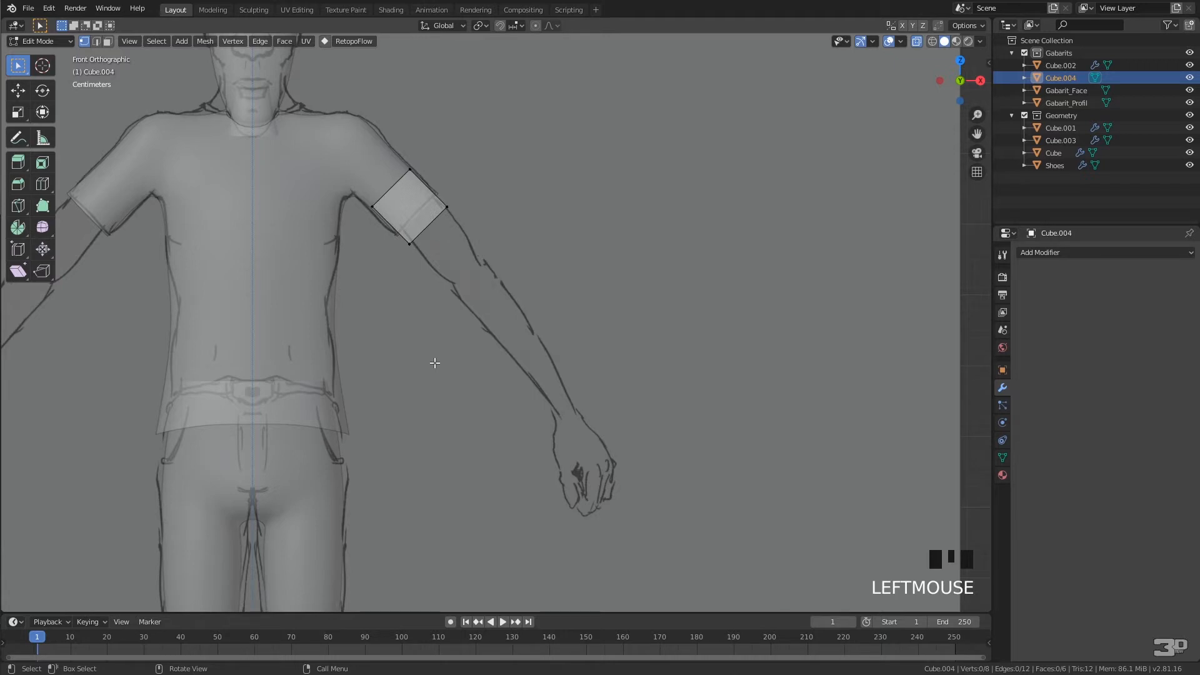
Extrude the cube's lower end face about 0.062 m along the upper arm, then twice more in short segments over the elbow.
key("3")
left_click(430, 224)
key("e")
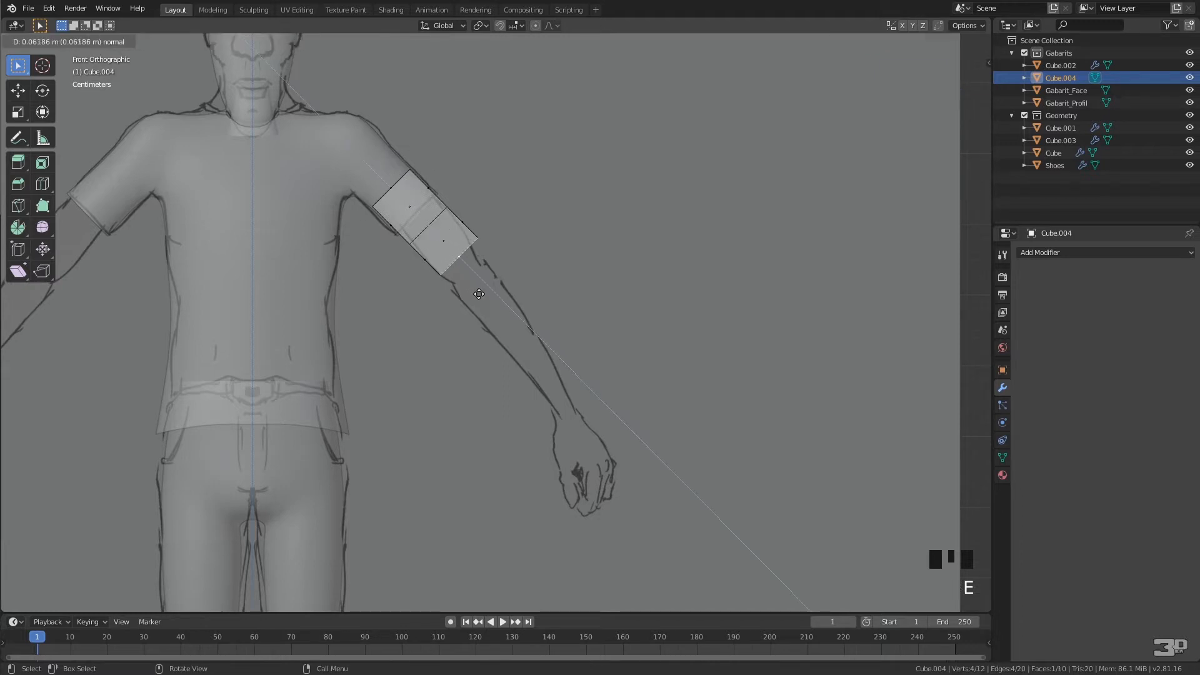
left_click(478, 294)
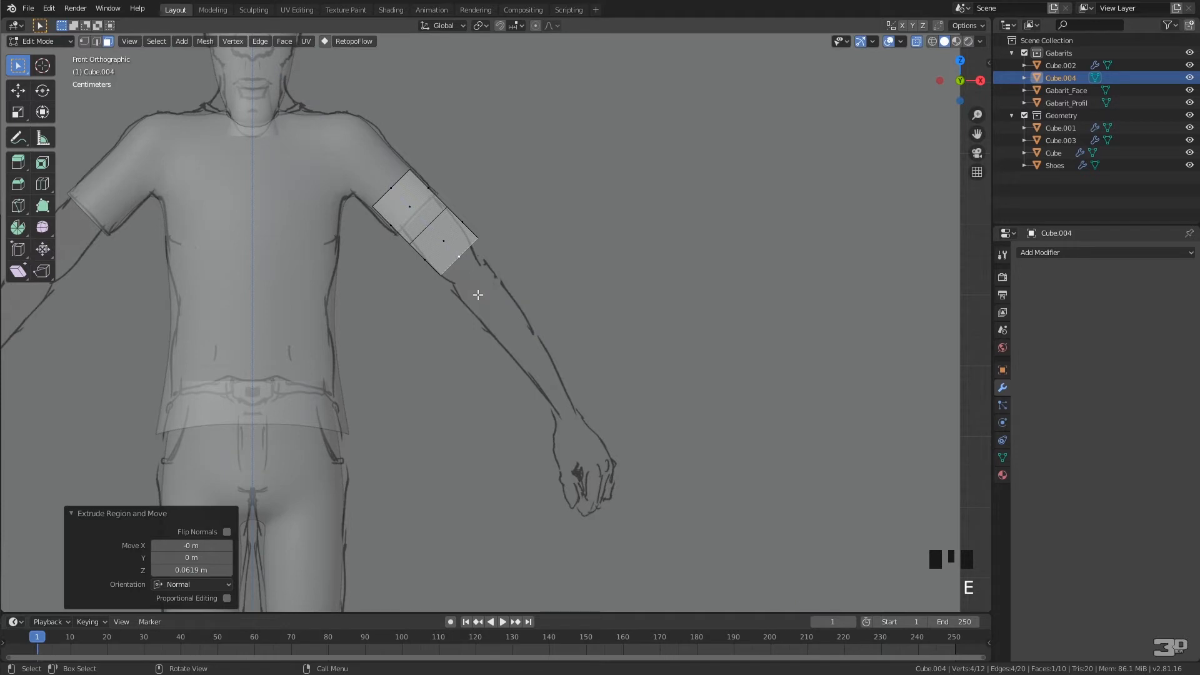
key("e")
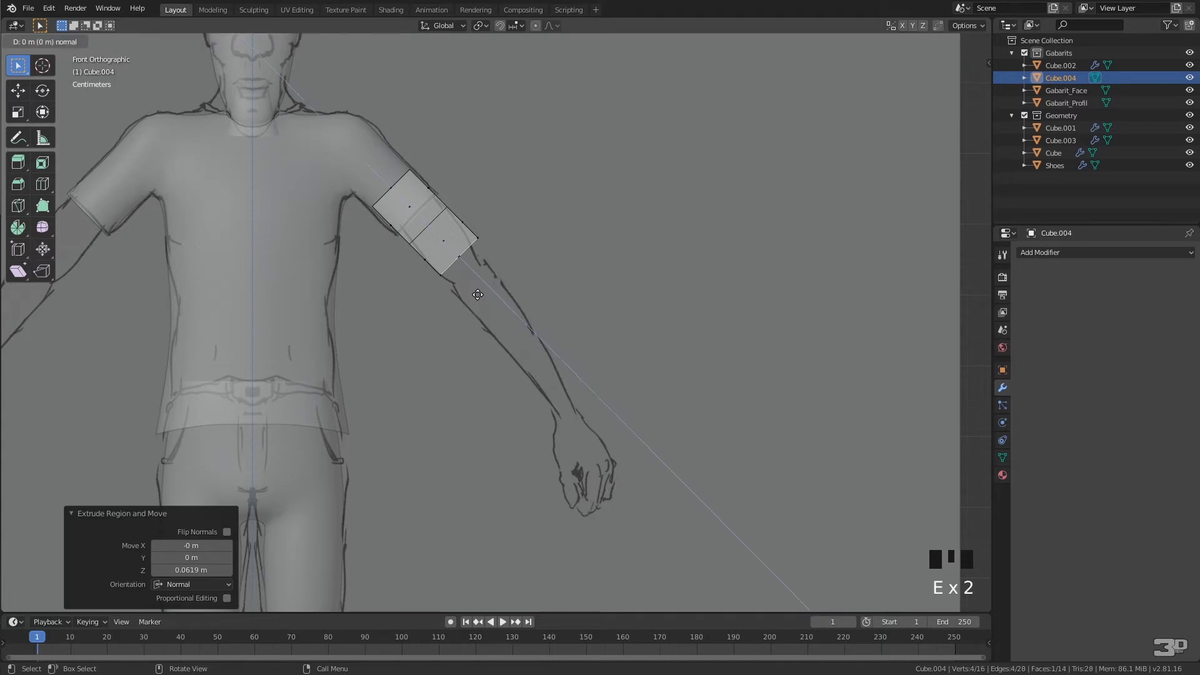
left_click(485, 304)
key("e")
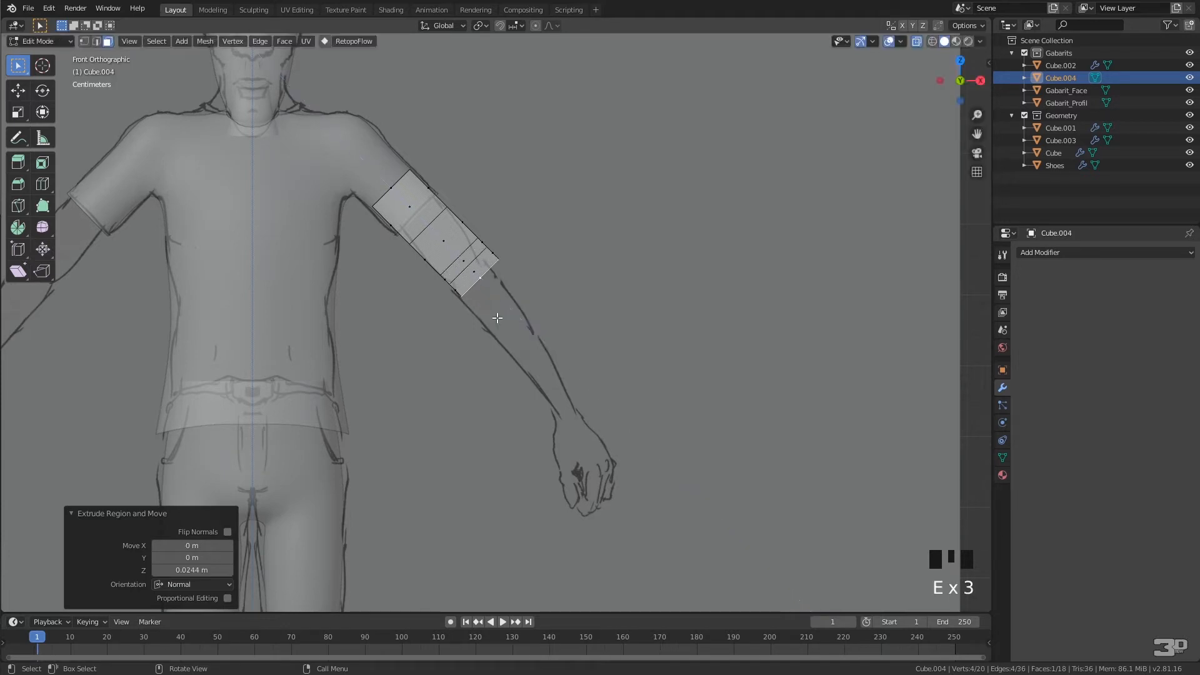
left_click(500, 325)
Extrude the end face three more times down the forearm to the wrist, by about 0.051, 0.088 and 0.079 m.
key("e")
left_click(530, 359)
key("e")
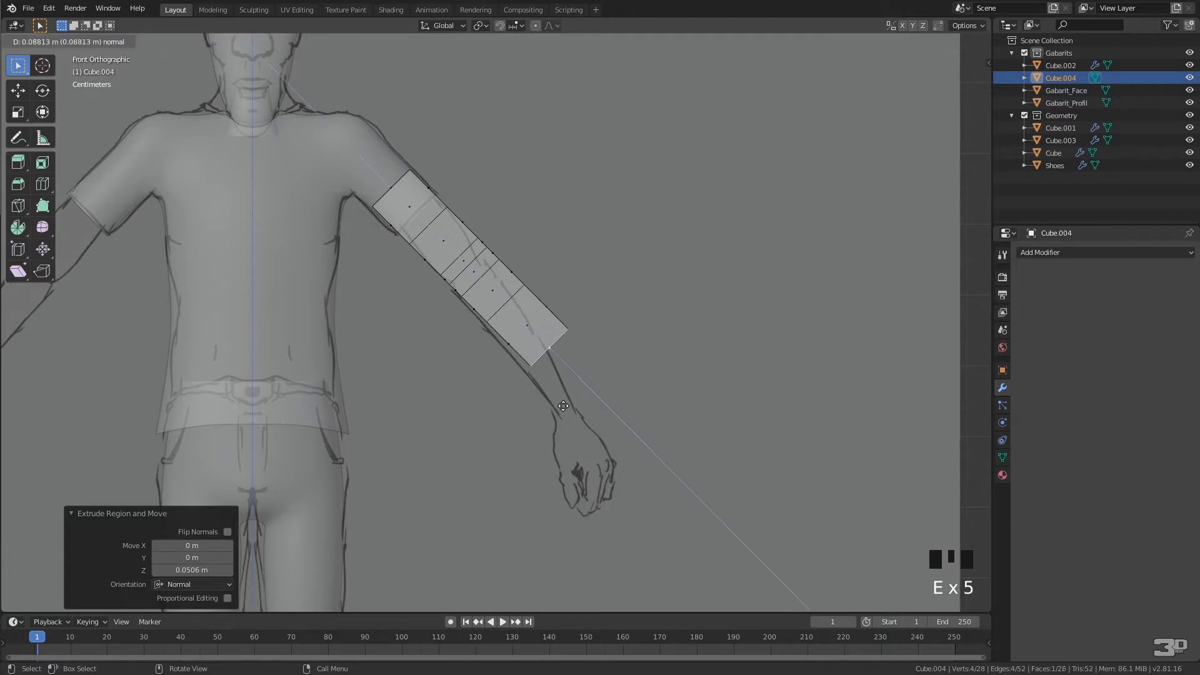
left_click(550, 349)
key("e")
left_click(581, 440)
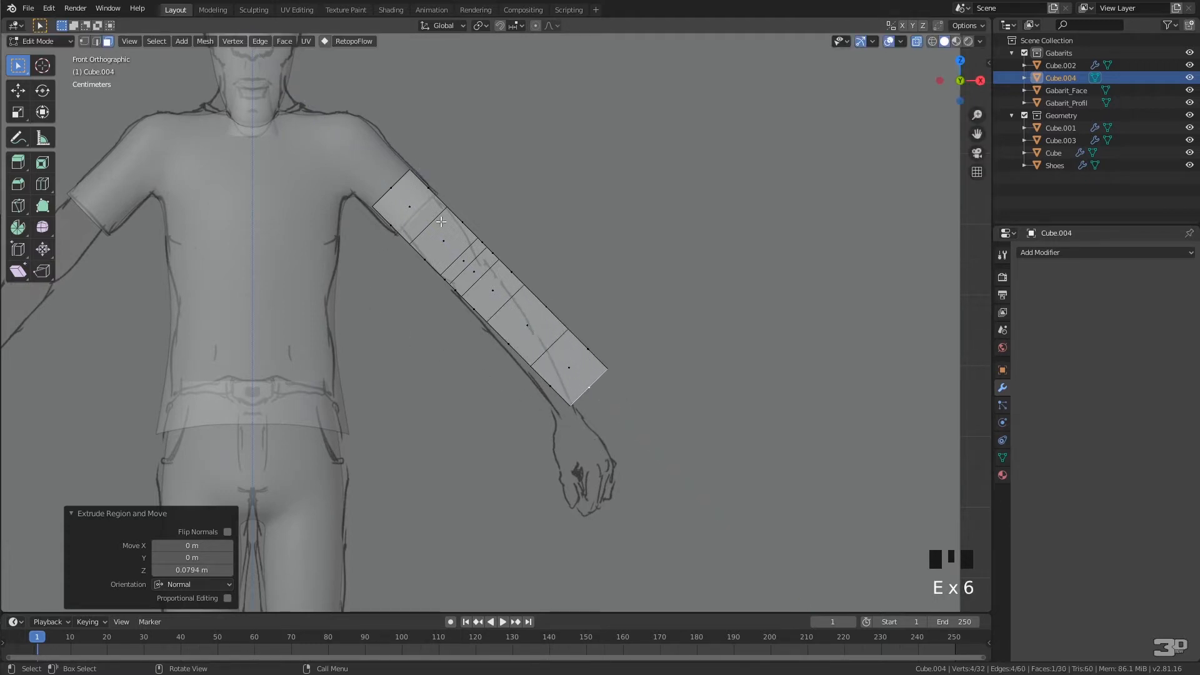
Rotate the whole arm mesh 2.85° in front view, move it about -0.0035 m in X and -0.0097 m in Z, and deselect it.
key("a")
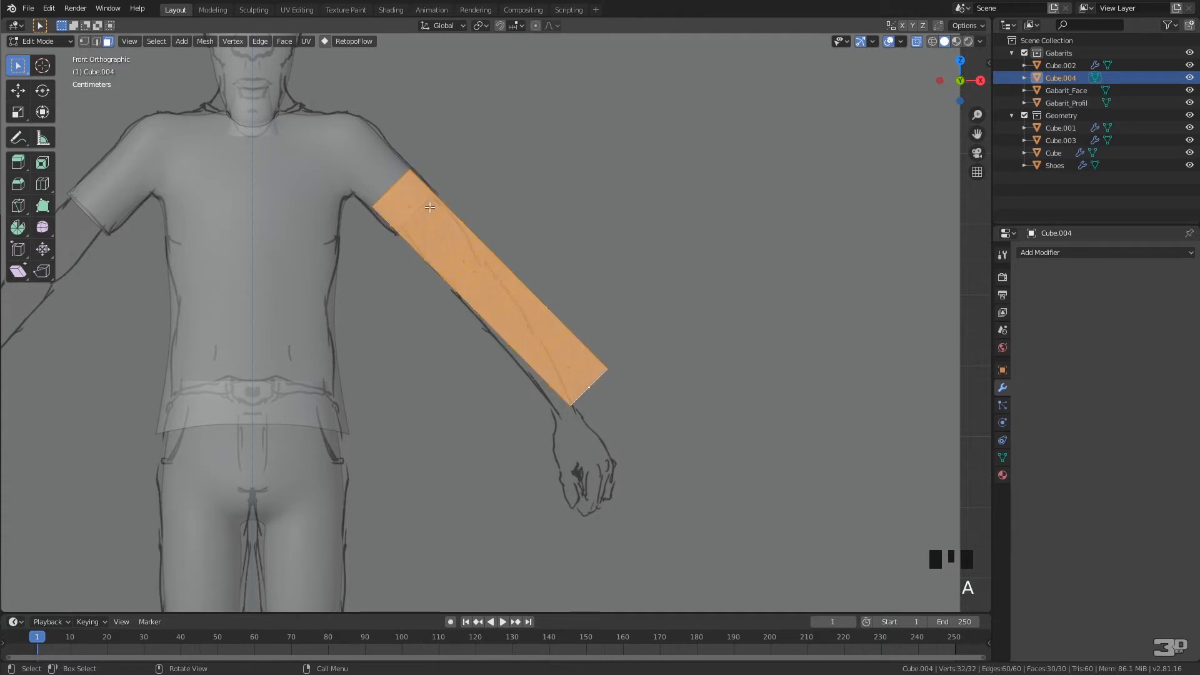
key("r")
left_click(575, 172)
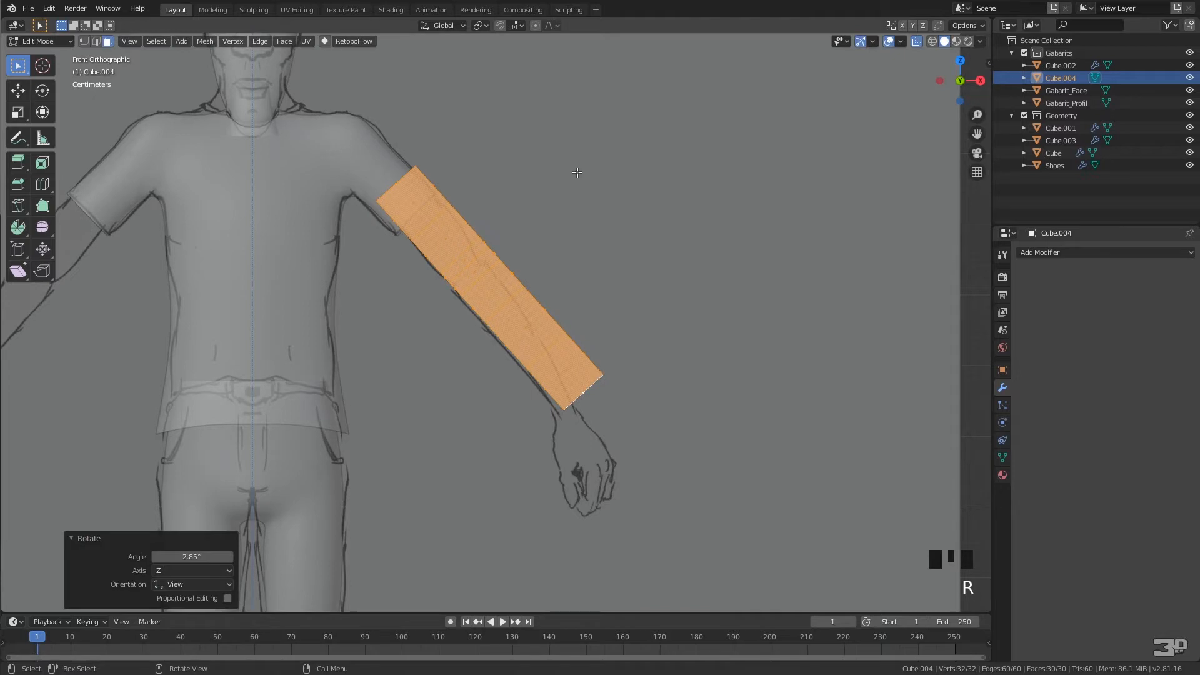
key("g")
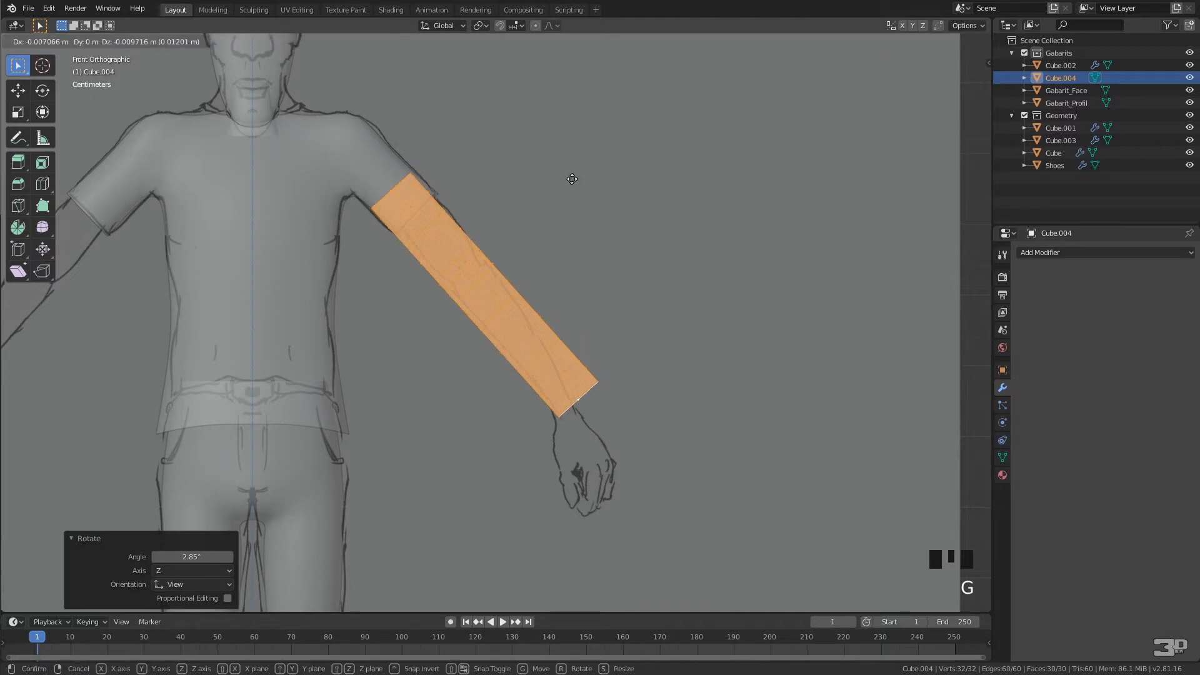
left_click(575, 179)
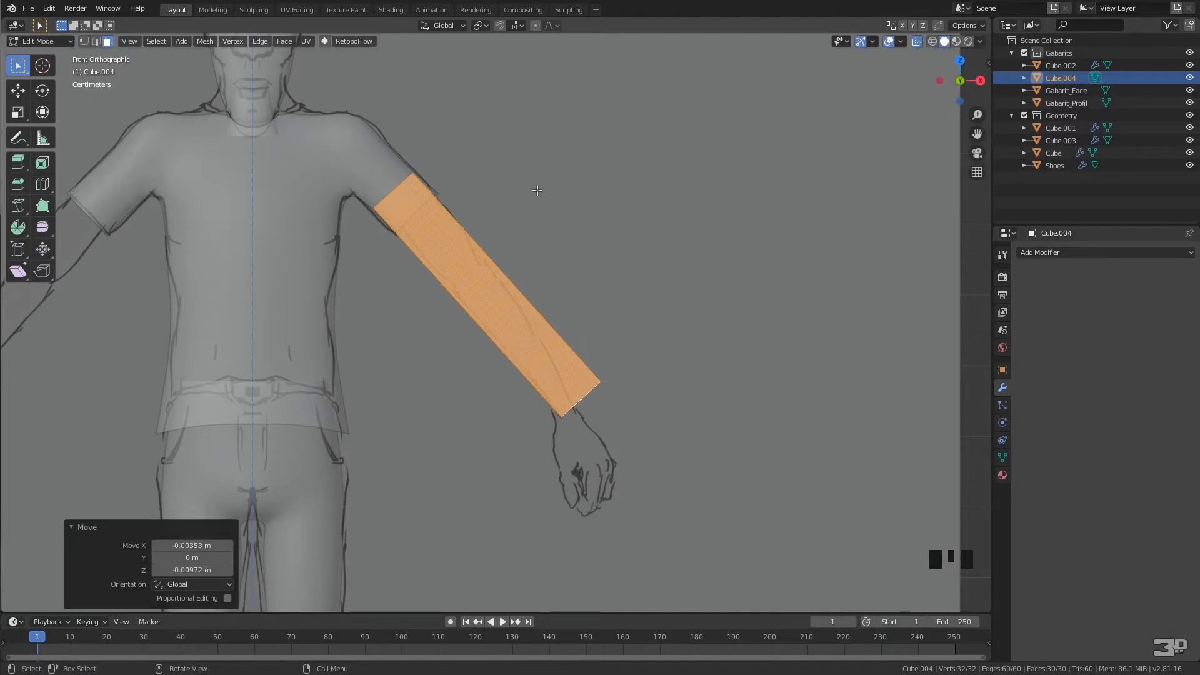
key("Tab")
Select the complete edge loop at the middle of the elbow and scale it to 0.783 in front view.
scroll(514, 262, "up", 2)
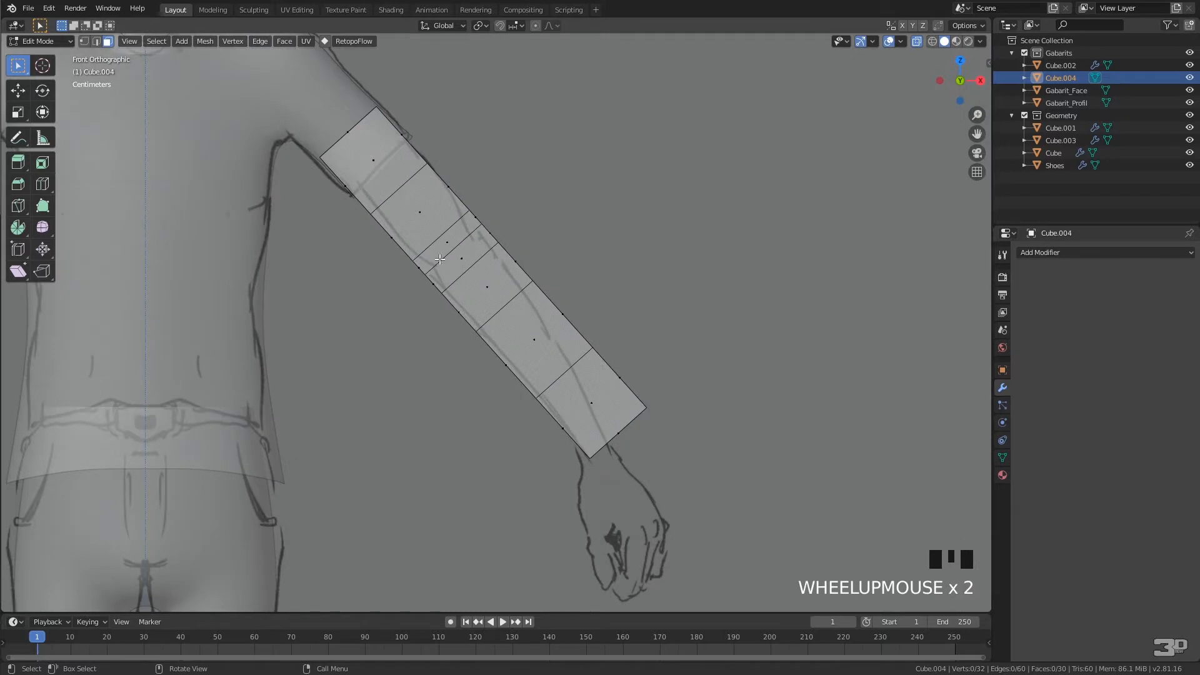
key("2")
left_click(440, 258)
left_click(444, 256, "alt")
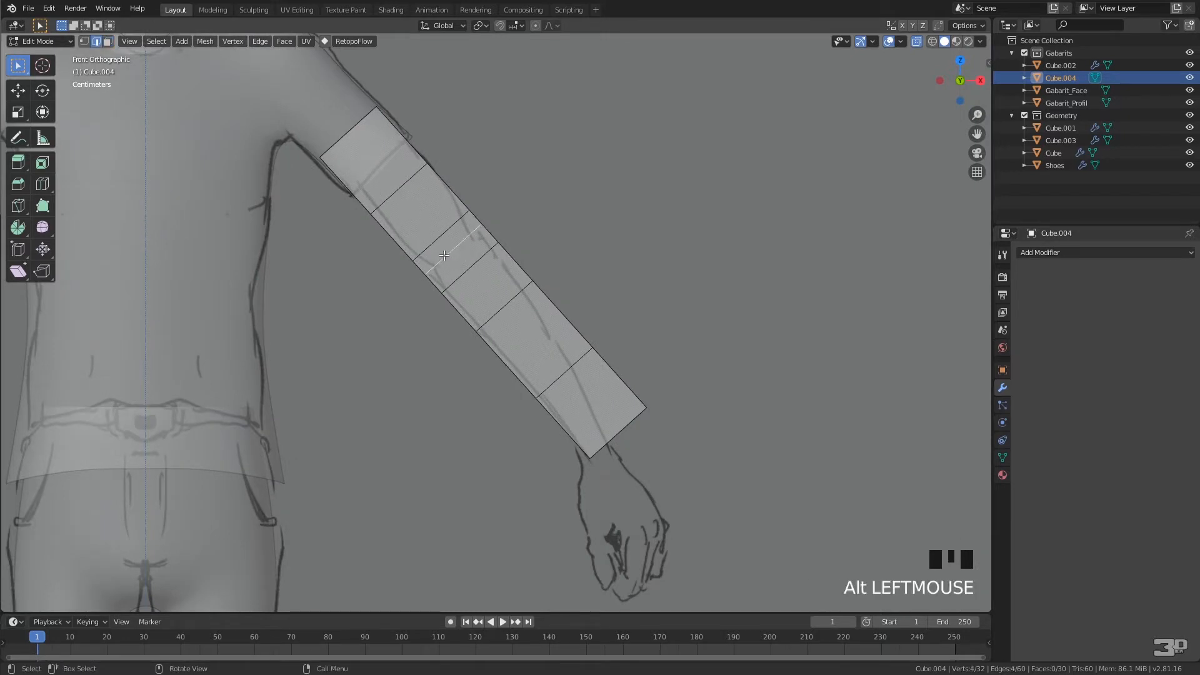
left_click(410, 313)
left_click(441, 258, "alt")
middle_click_drag(441, 258, 425, 260)
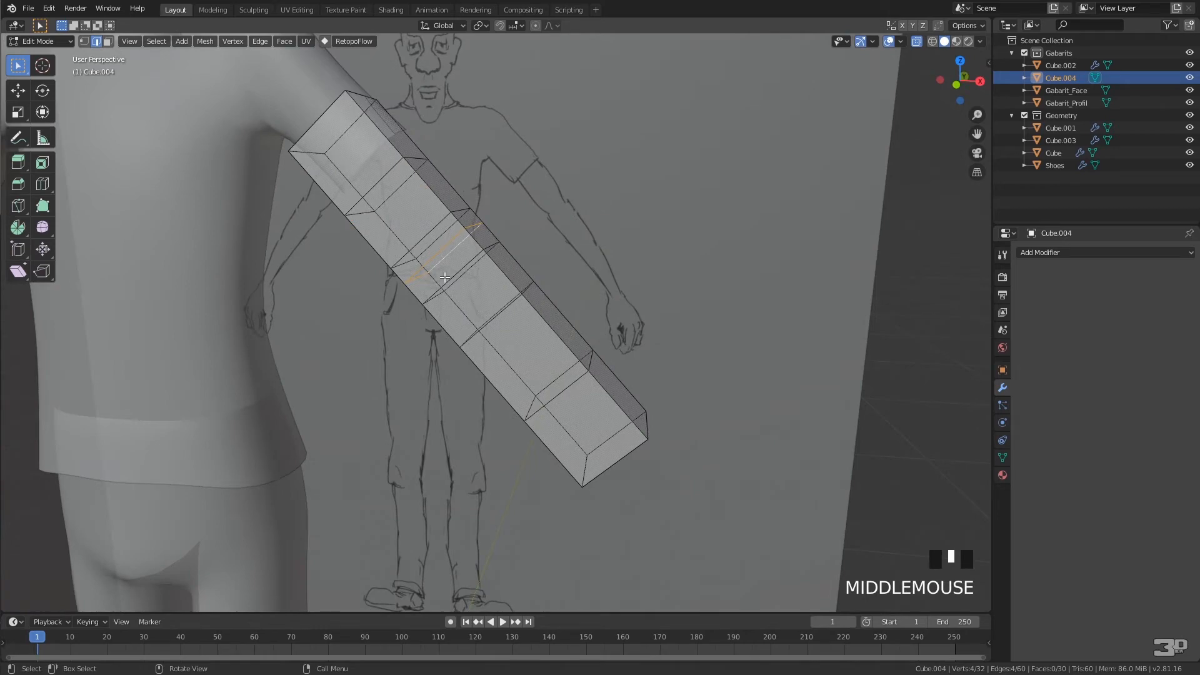
key("KP_3")
key("KP_1")
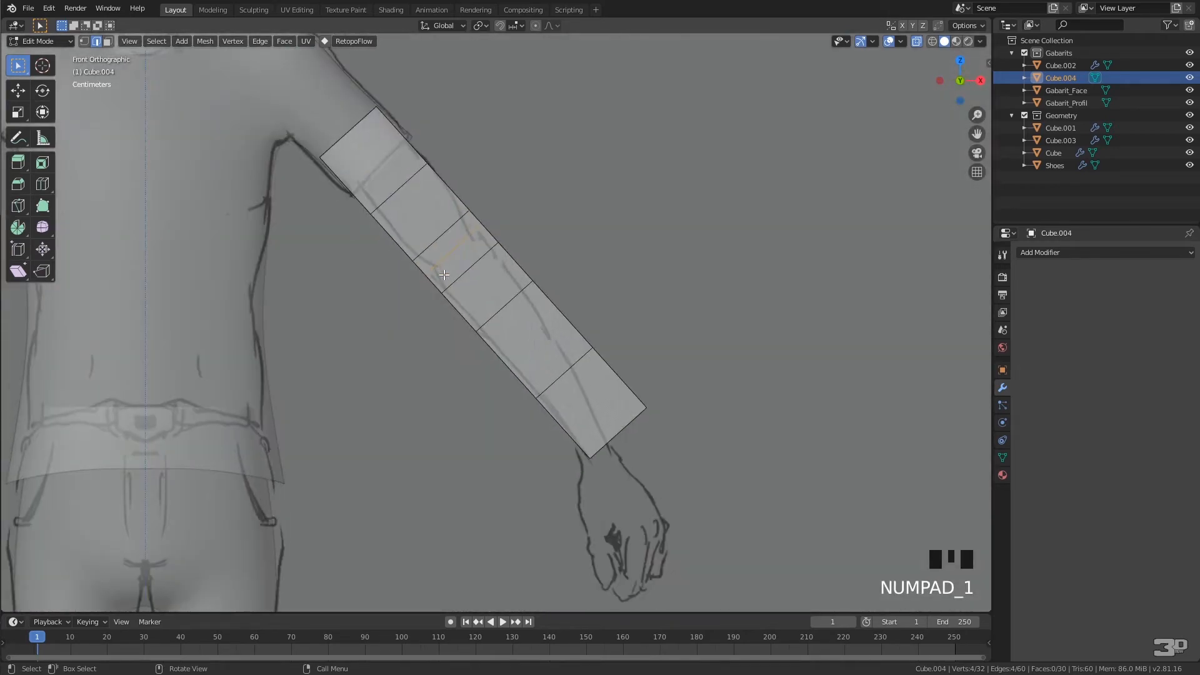
key("s")
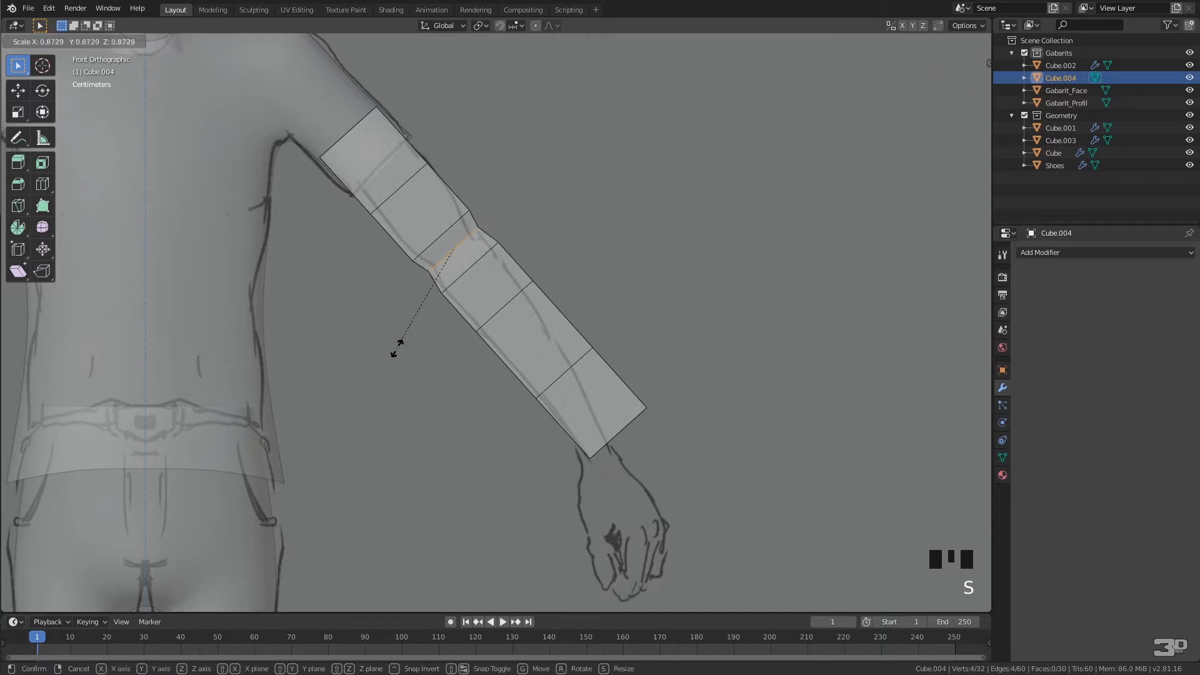
left_click(403, 338)
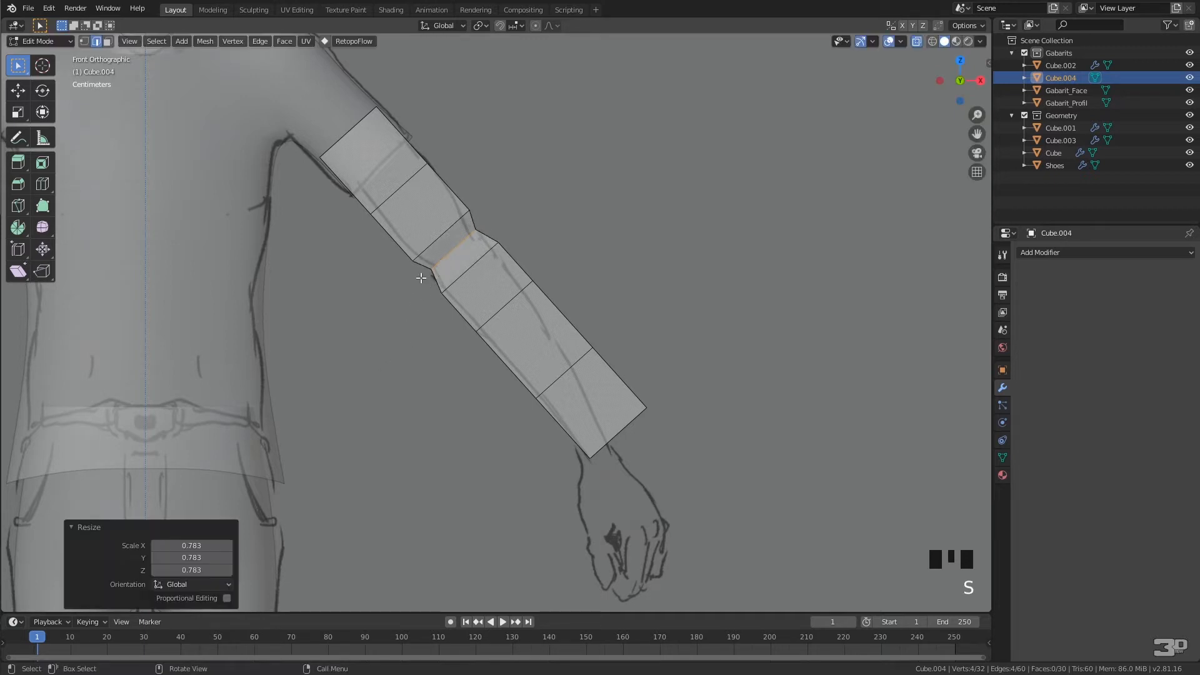
Scale the edge loop just above the elbow to 0.853 to follow the arm outline in the drawing.
left_click(433, 244, "alt")
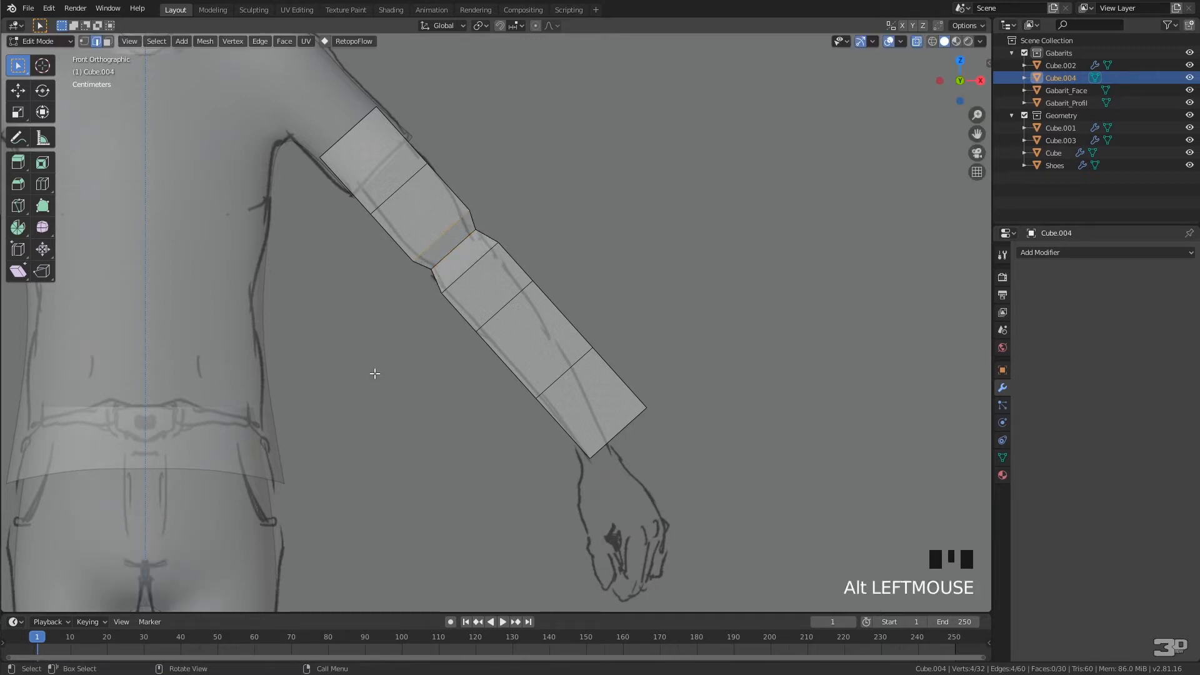
key("s")
left_click(387, 353)
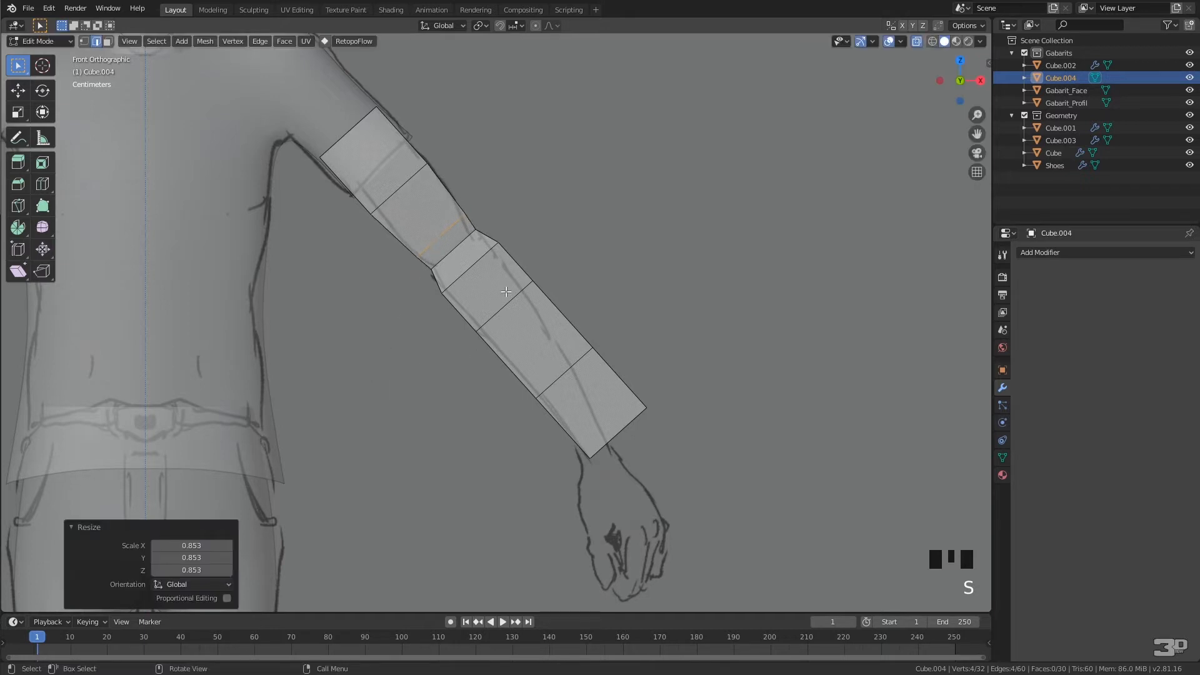
left_click(473, 266)
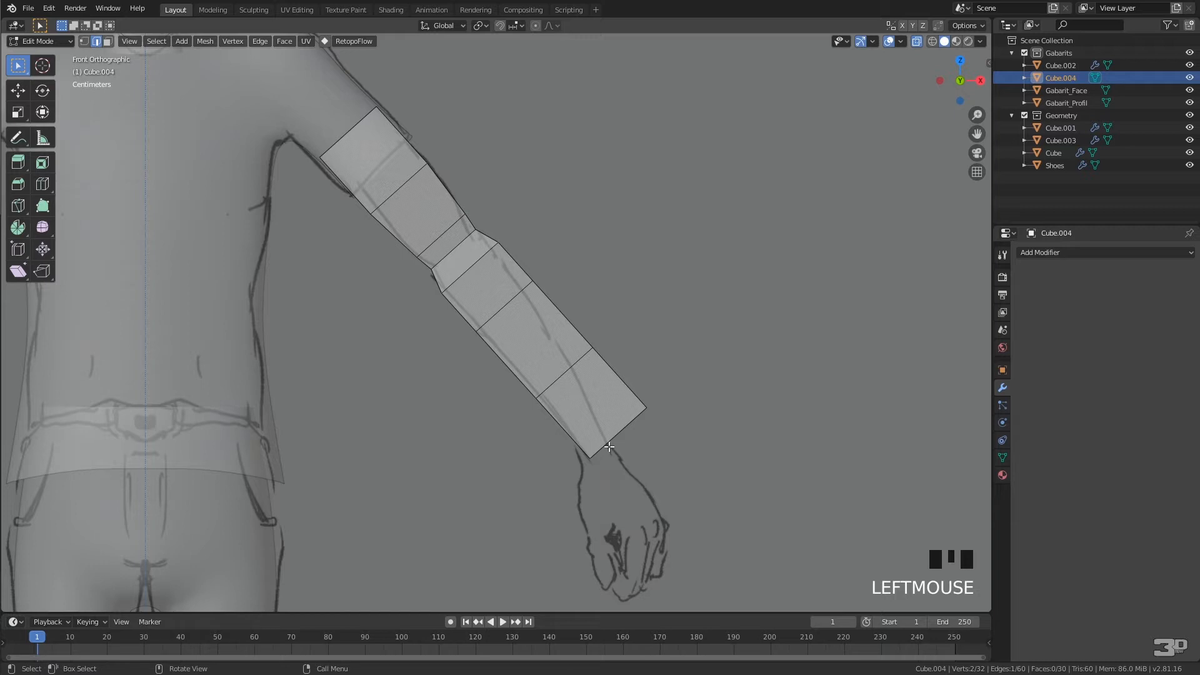
left_click(623, 428)
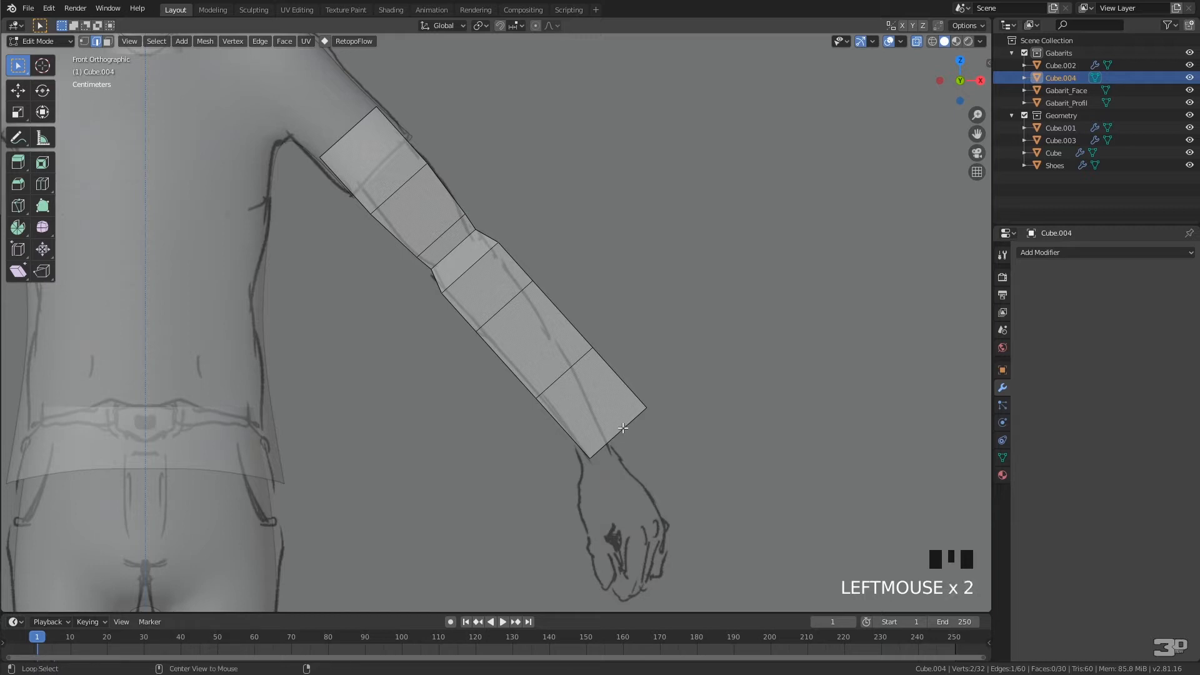
left_click(623, 428, "alt")
key("s")
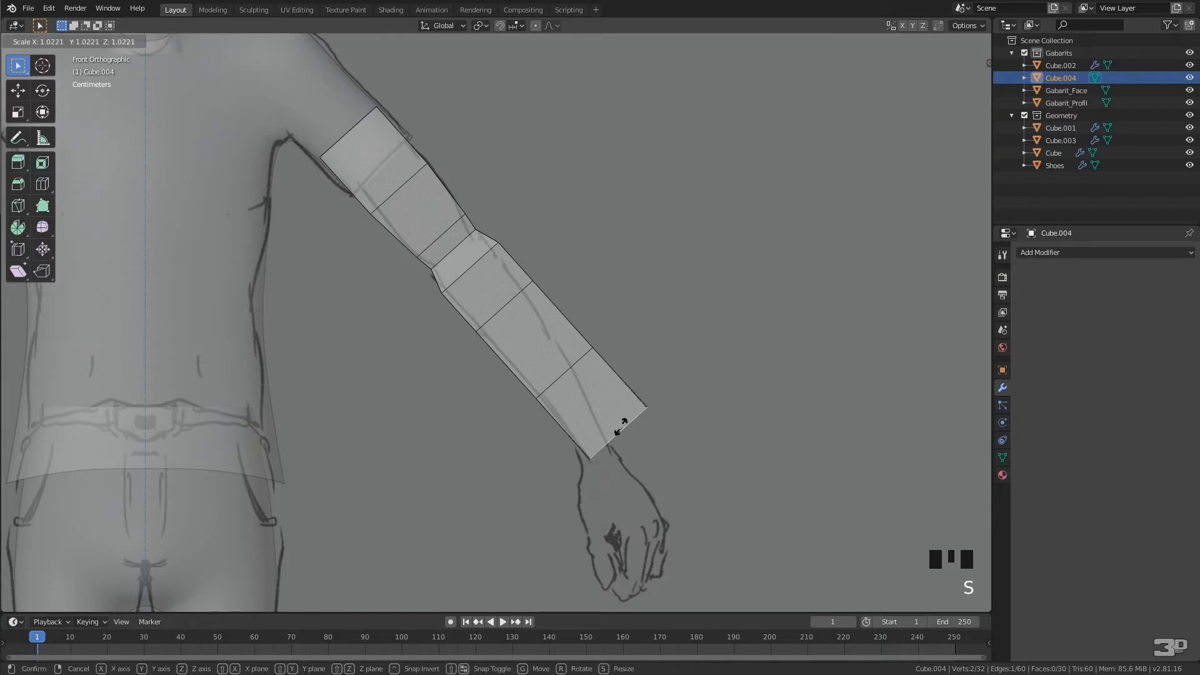
key("Escape")
Scale the wrist end loop to about 0.53 and the lower forearm loop to 0.780 to taper the forearm.
left_click_drag(639, 480, 571, 385)
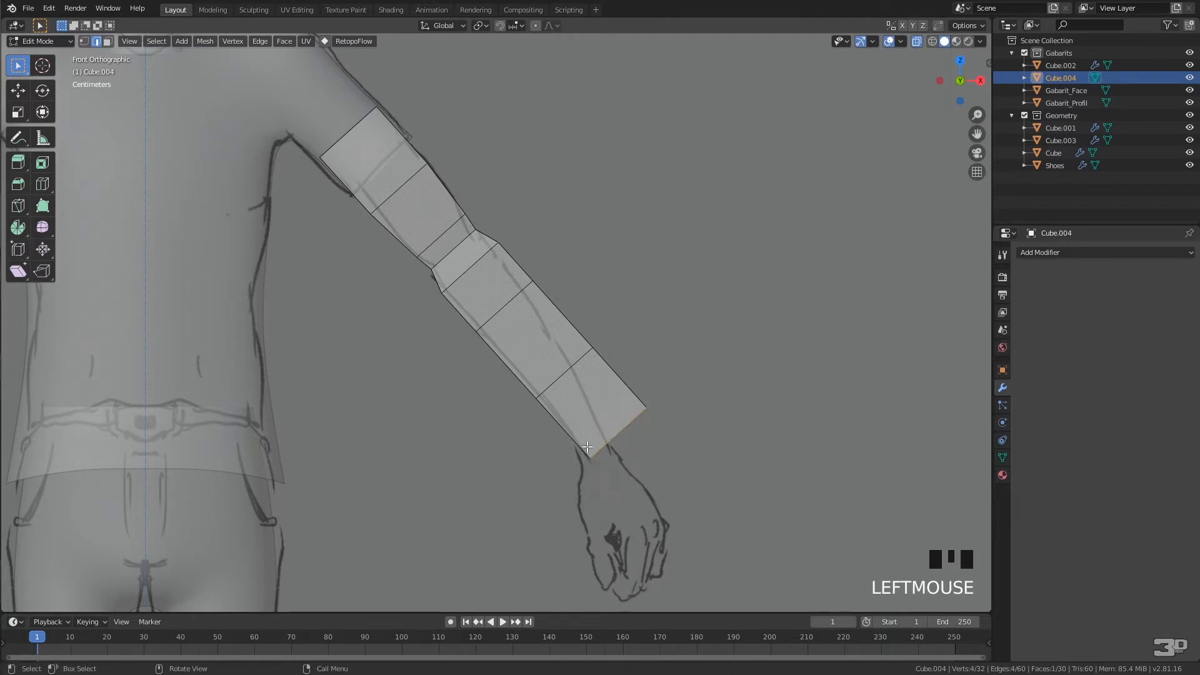
key("s")
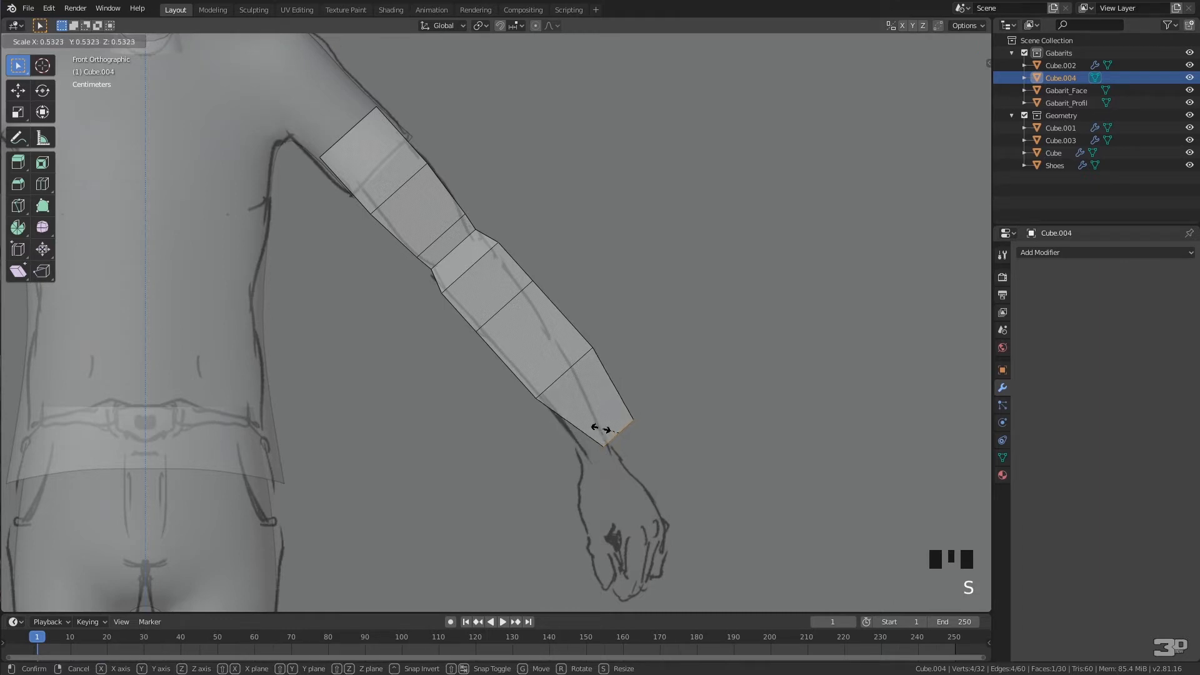
left_click(601, 427)
left_click_drag(612, 327, 514, 413)
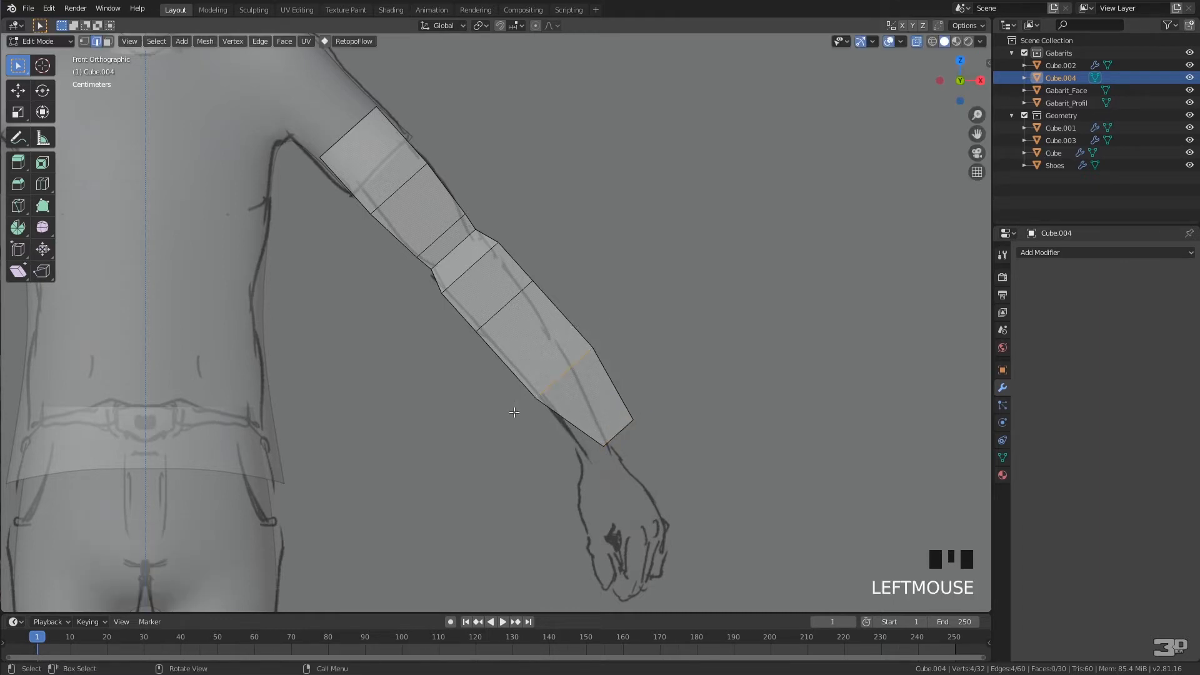
key("s")
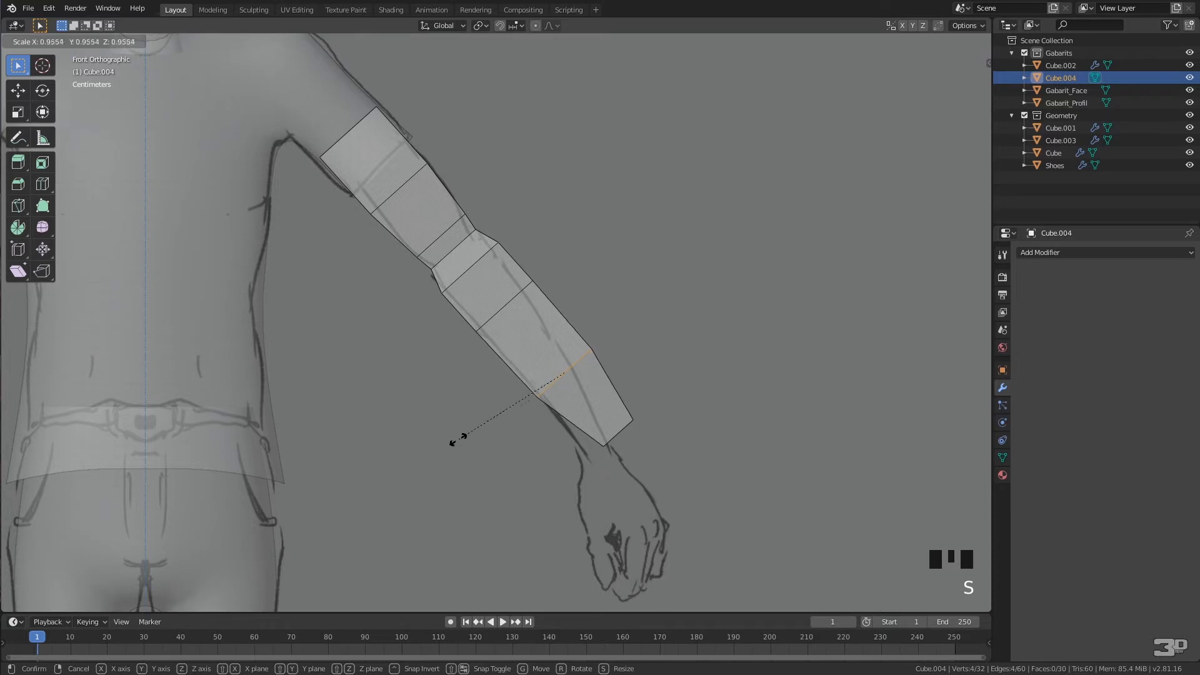
left_click(475, 424)
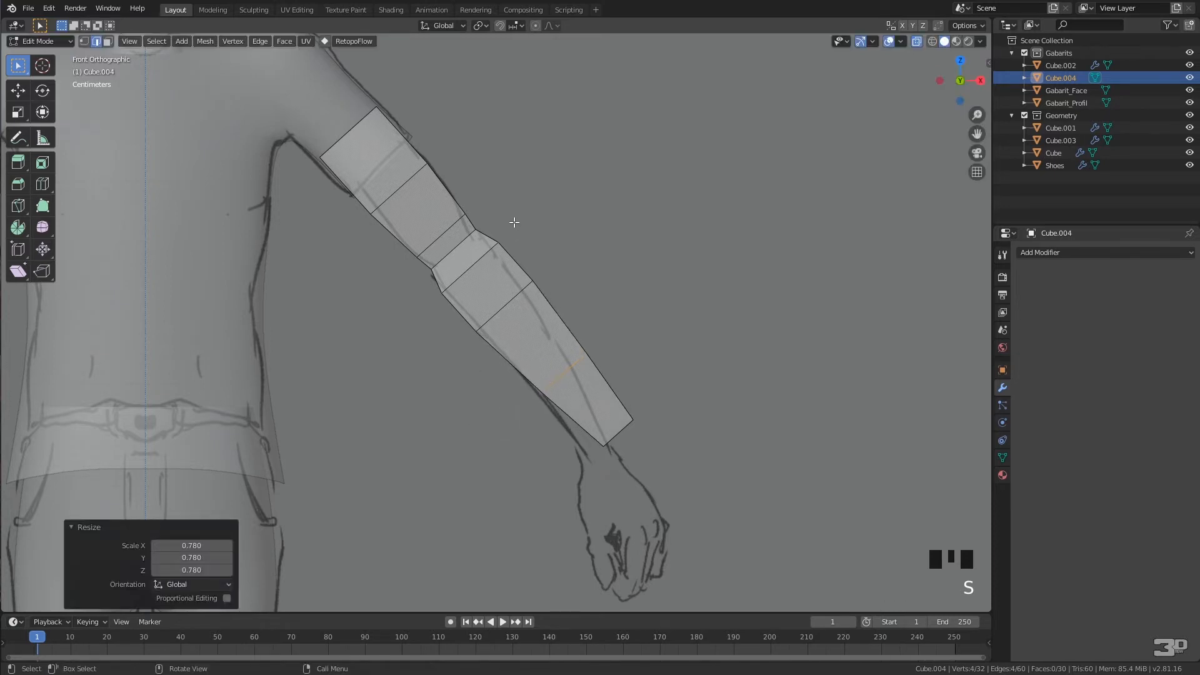
Move the outer vertex pair just below the elbow about -0.0018 m in X and -0.0031 m in Z, and place the 3D cursor at the elbow.
left_click(488, 253)
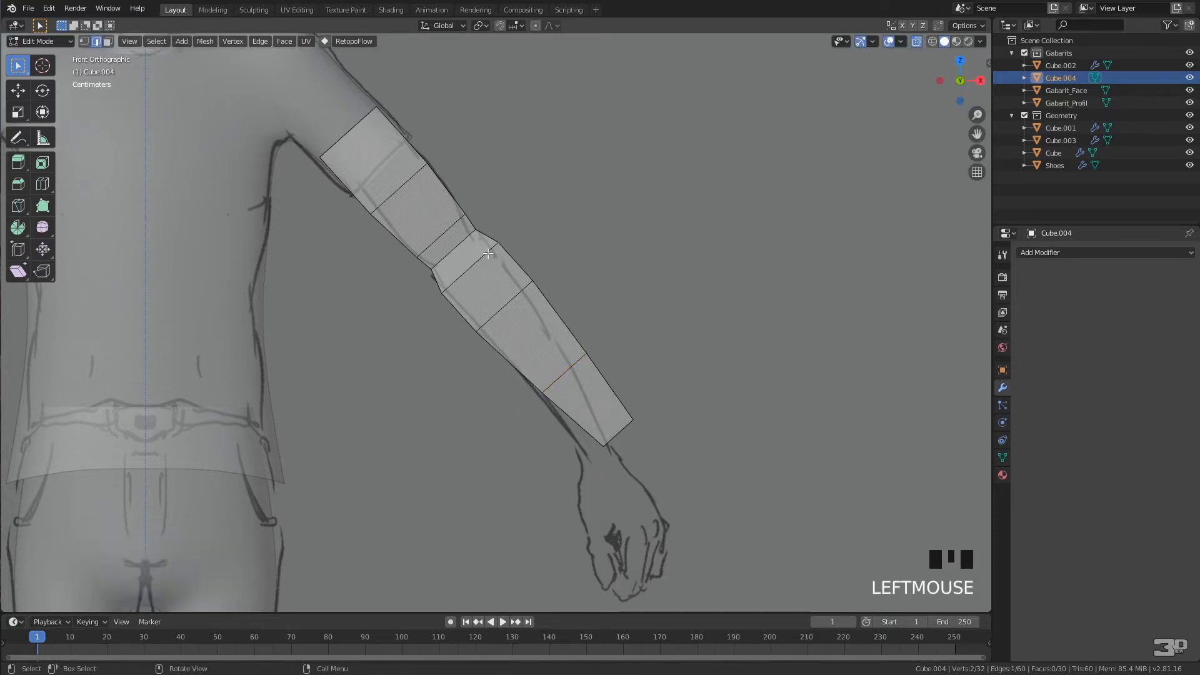
key("1")
left_click(484, 264)
key("g")
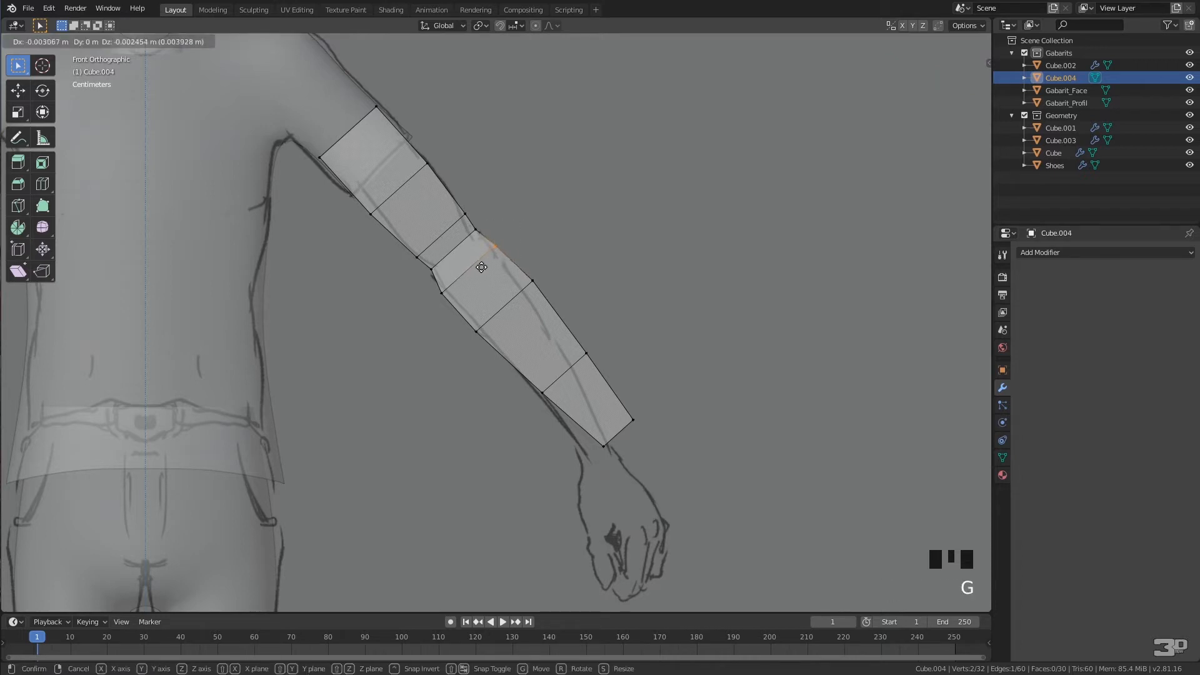
left_click(481, 269)
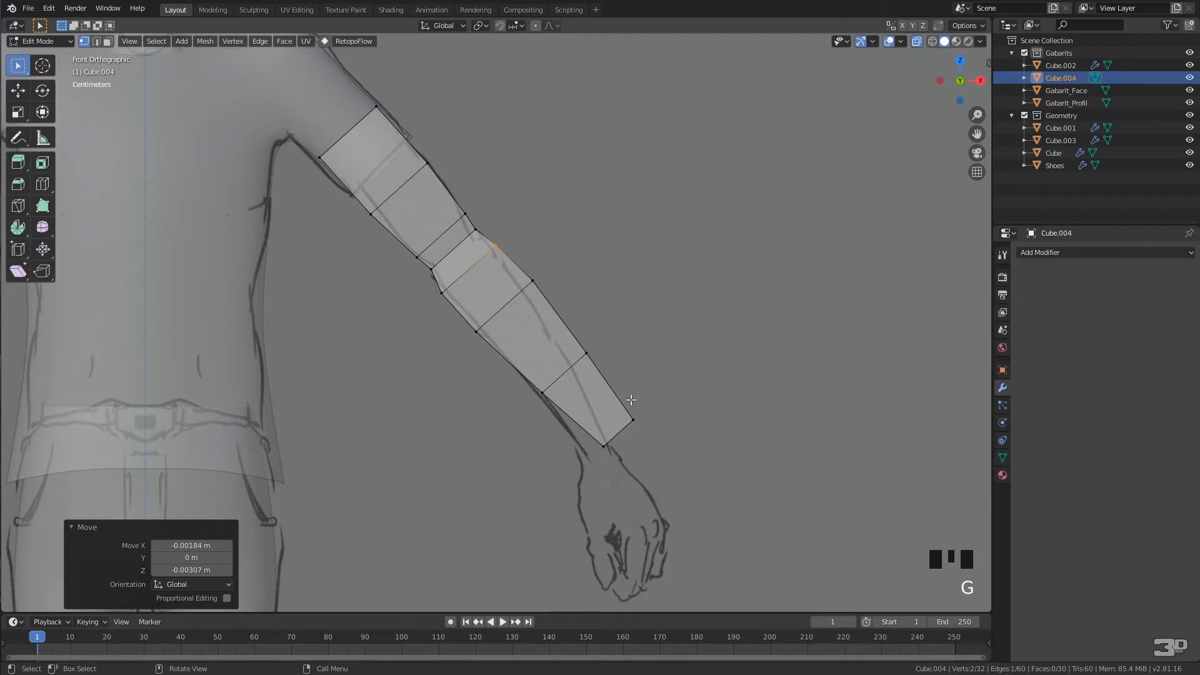
right_click(451, 252, "shift")
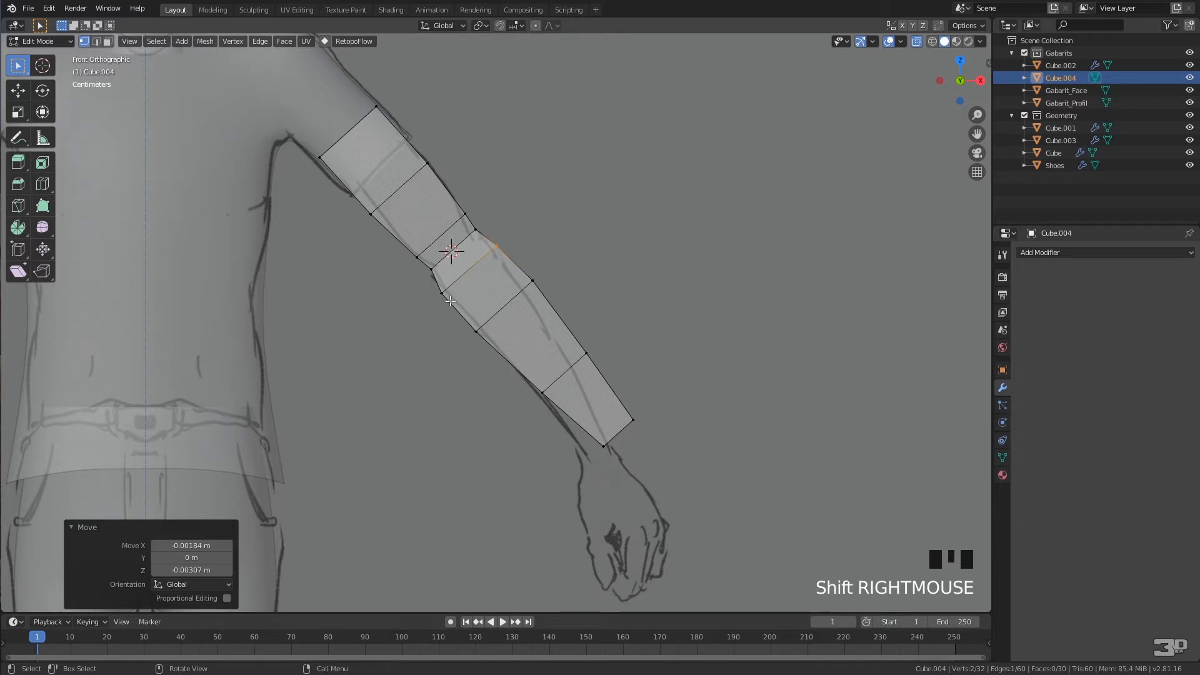
Select all forearm vertices below the elbow and rotate them about 5.56° around the 3D cursor in front view.
left_click(441, 292, "shift")
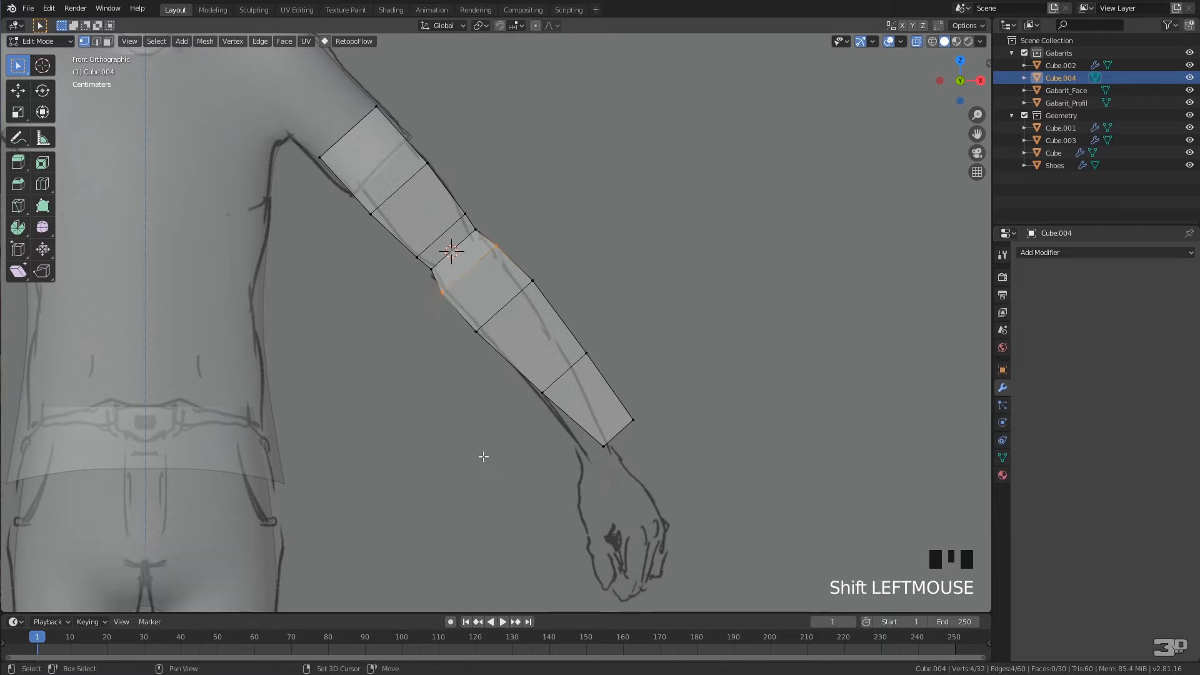
left_click_drag(470, 522, 674, 268, "shift")
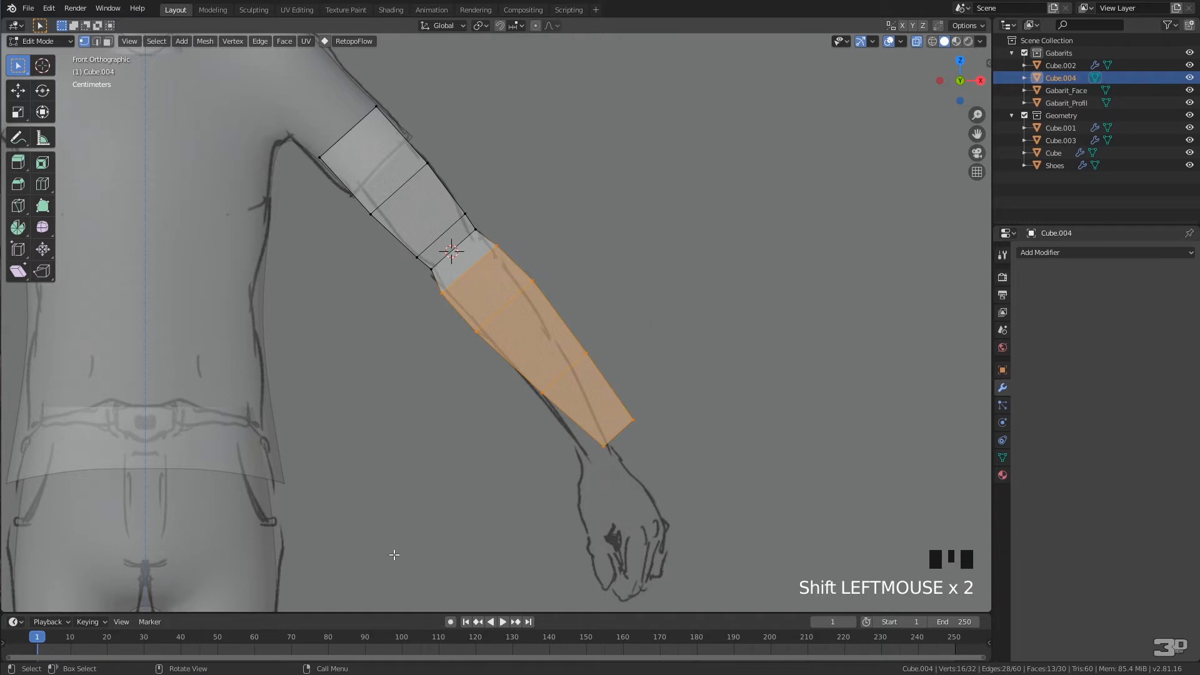
left_click(454, 27)
left_click(480, 26)
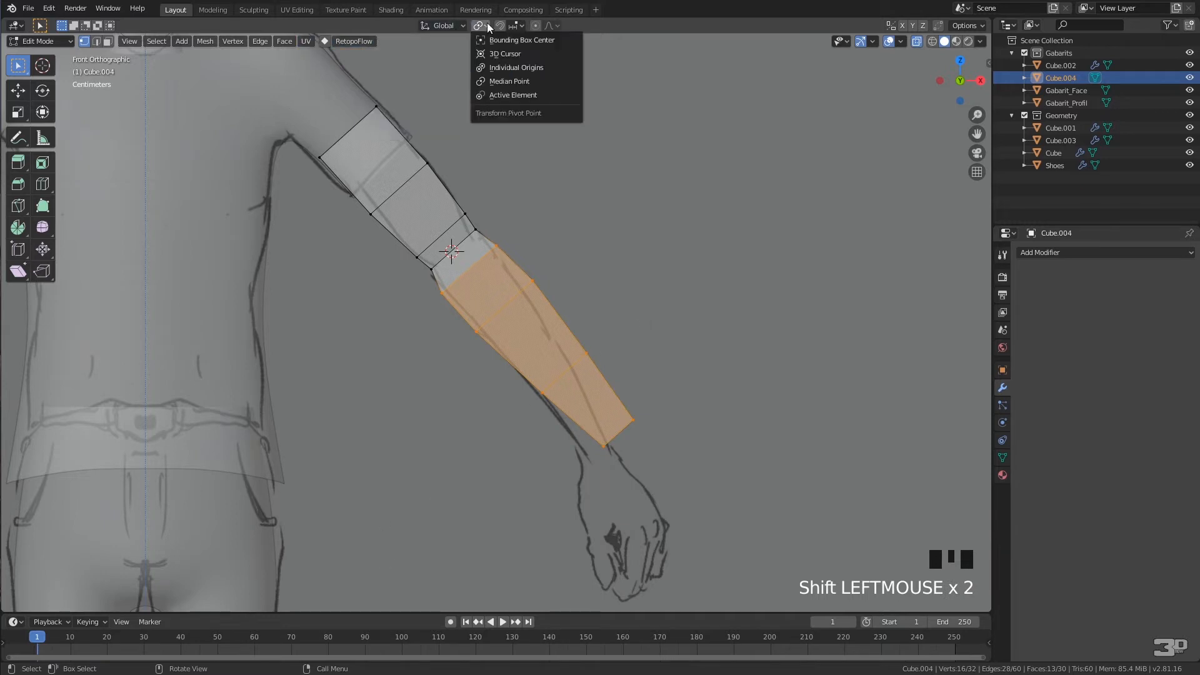
left_click(515, 54)
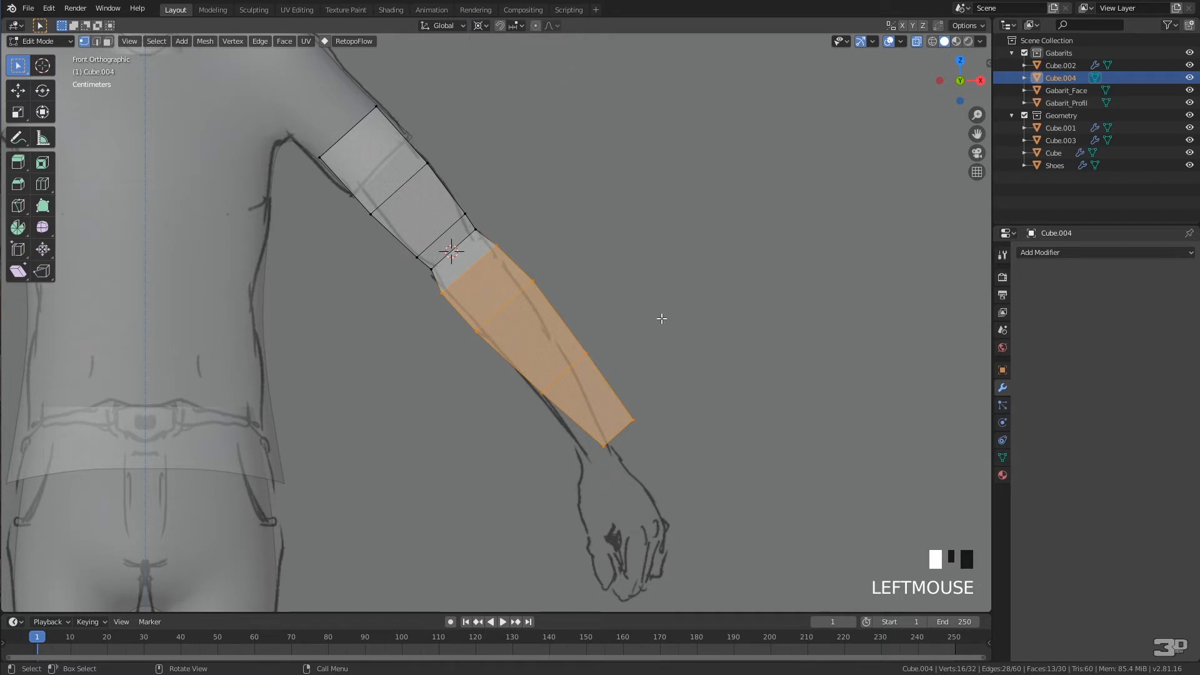
key("r")
left_click(662, 342)
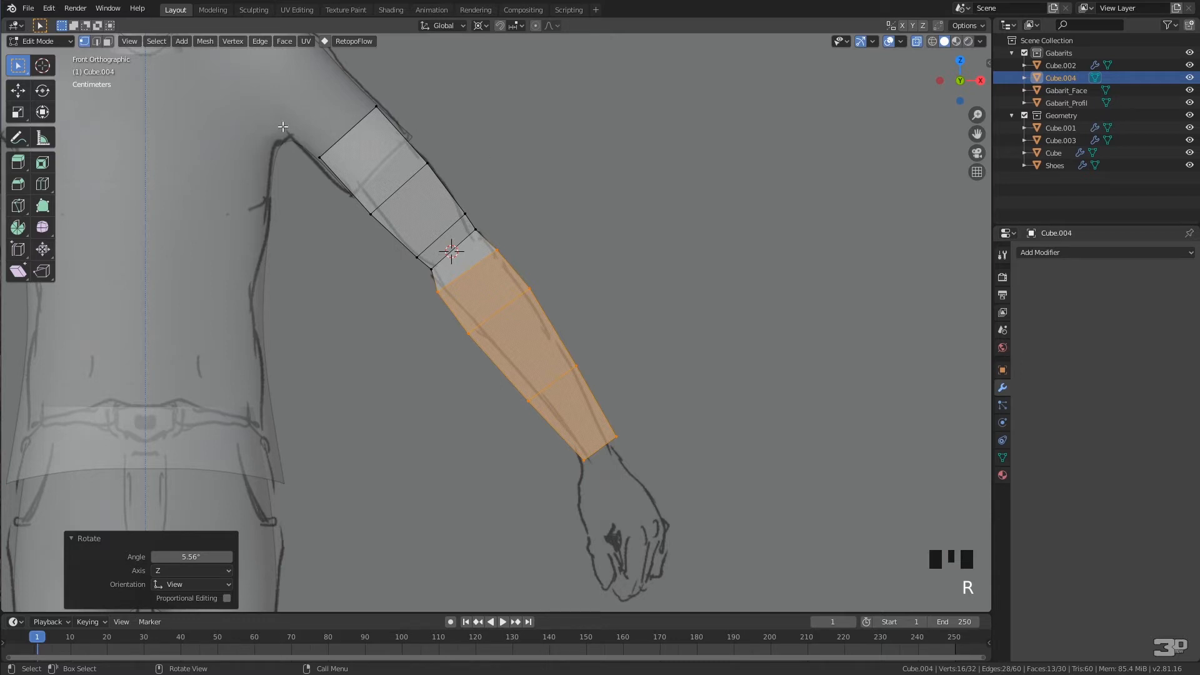
Move the arm's upper end loop about 0.0166 m in X and -0.0172 m in Z toward the sleeve opening.
left_click(321, 159)
left_click(377, 109, "shift")
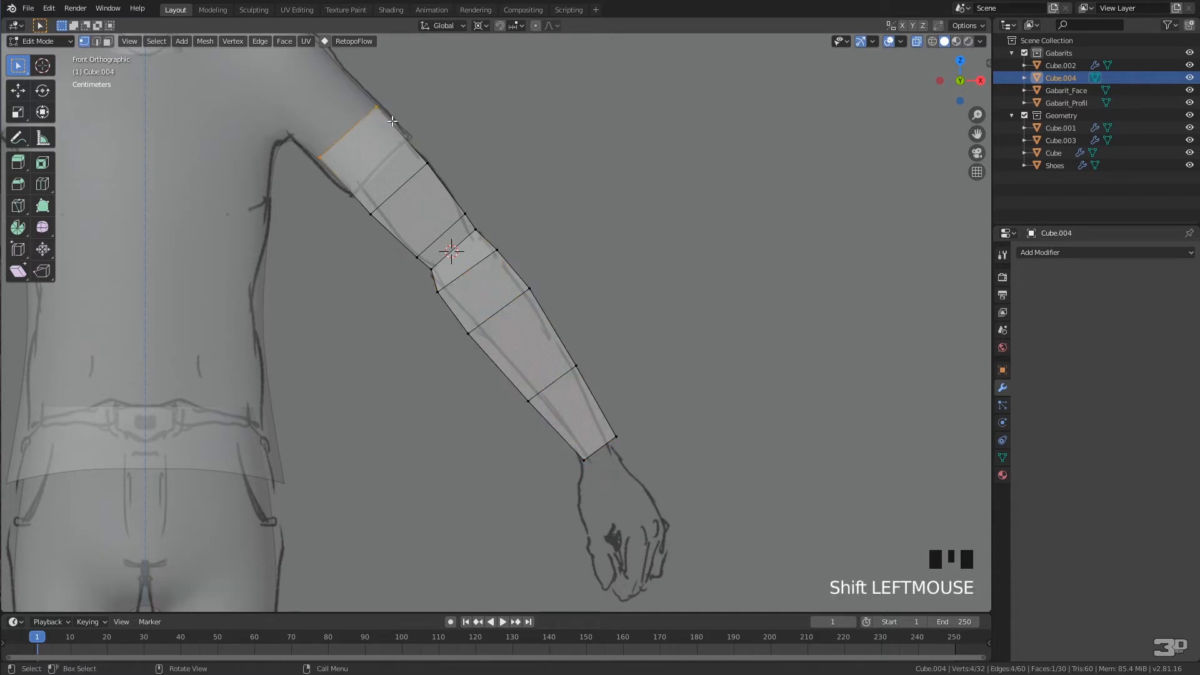
key("g")
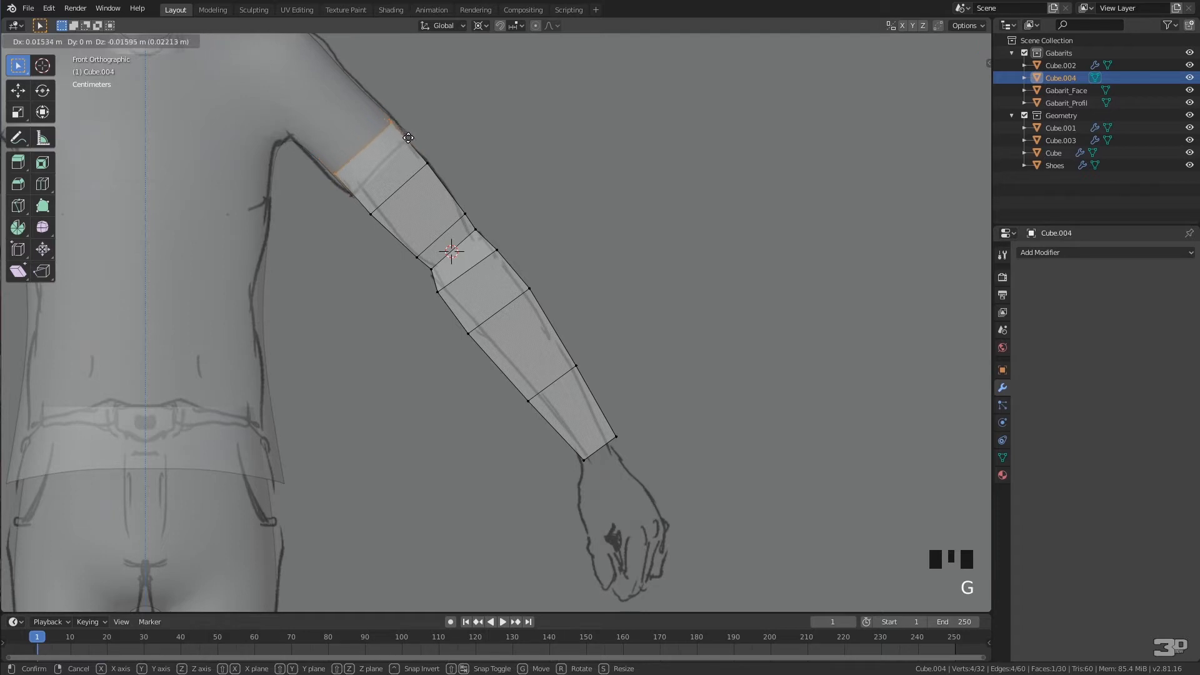
left_click(409, 138)
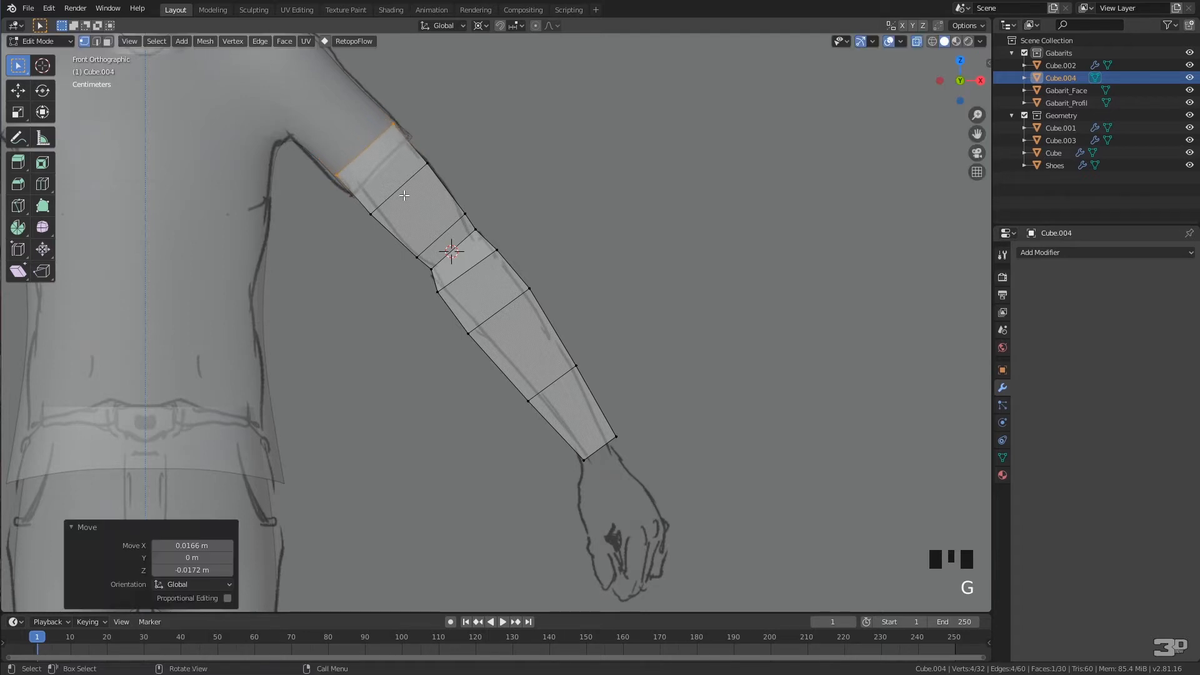
Move the inner vertex pair just below the elbow about 0.0043 m in X and -0.0025 m in Z.
left_click_drag(422, 281, 449, 306)
key("g")
left_click(455, 313)
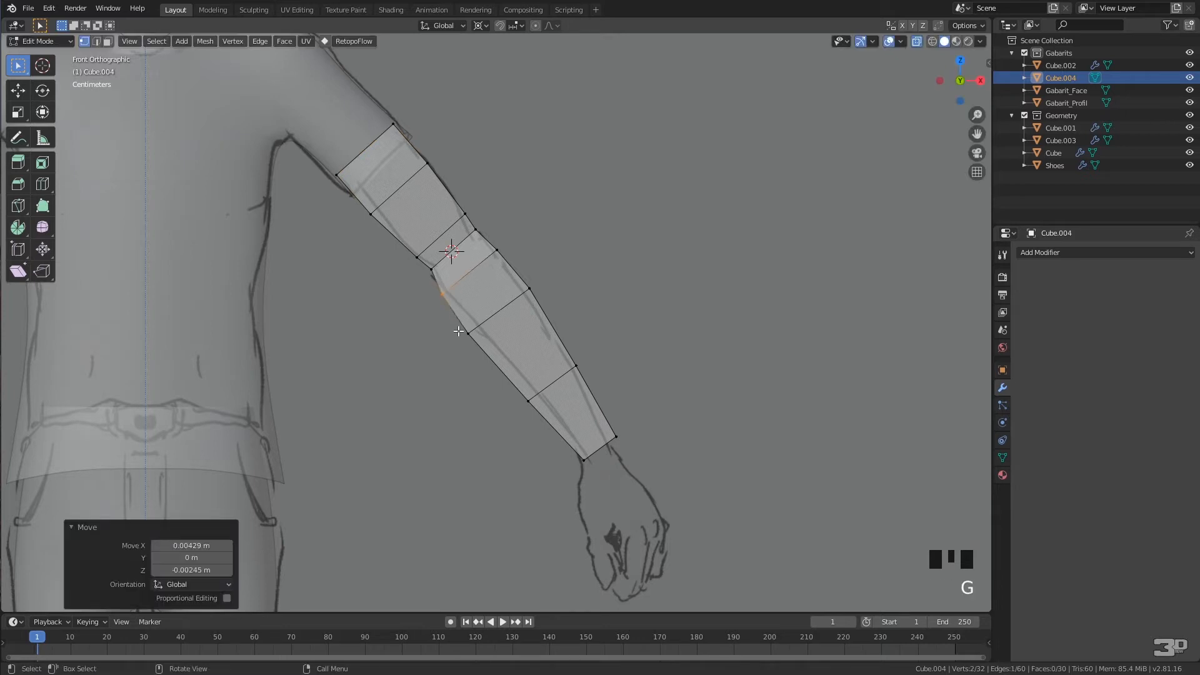
Raise the inner vertex pair of the lower forearm loop, and move its outer pair about -0.0012 m in X and 0.0049 m in Z.
left_click(486, 348)
left_click(525, 403)
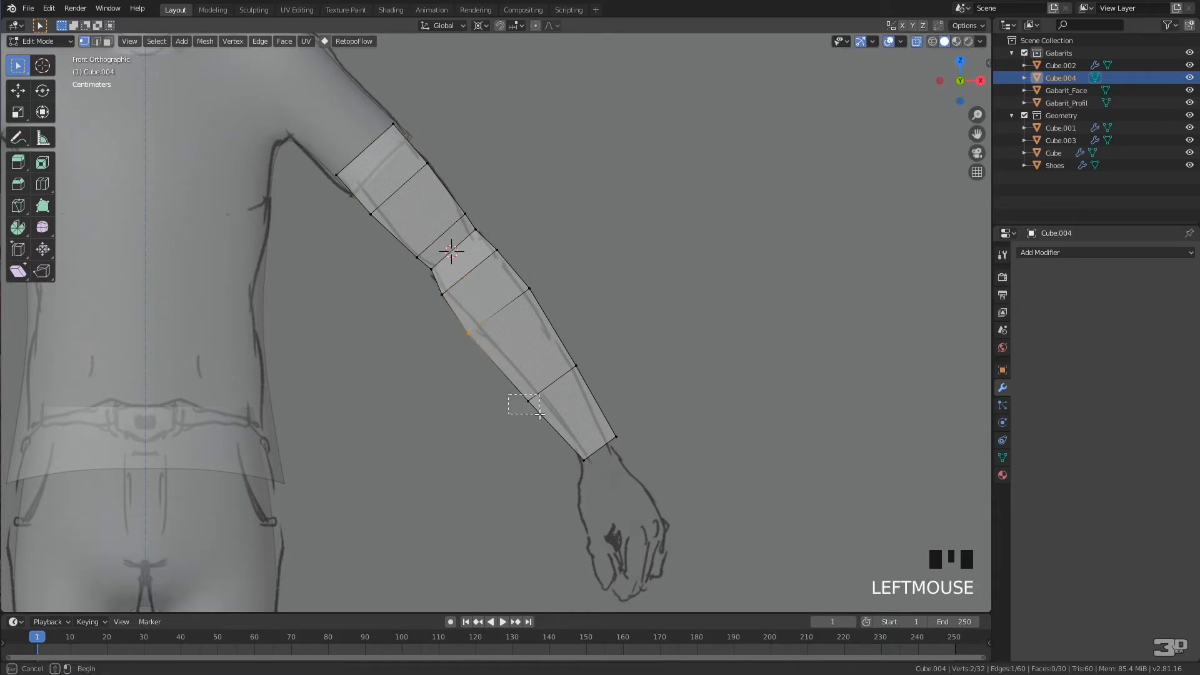
key("g")
left_click(541, 400)
left_click(576, 367)
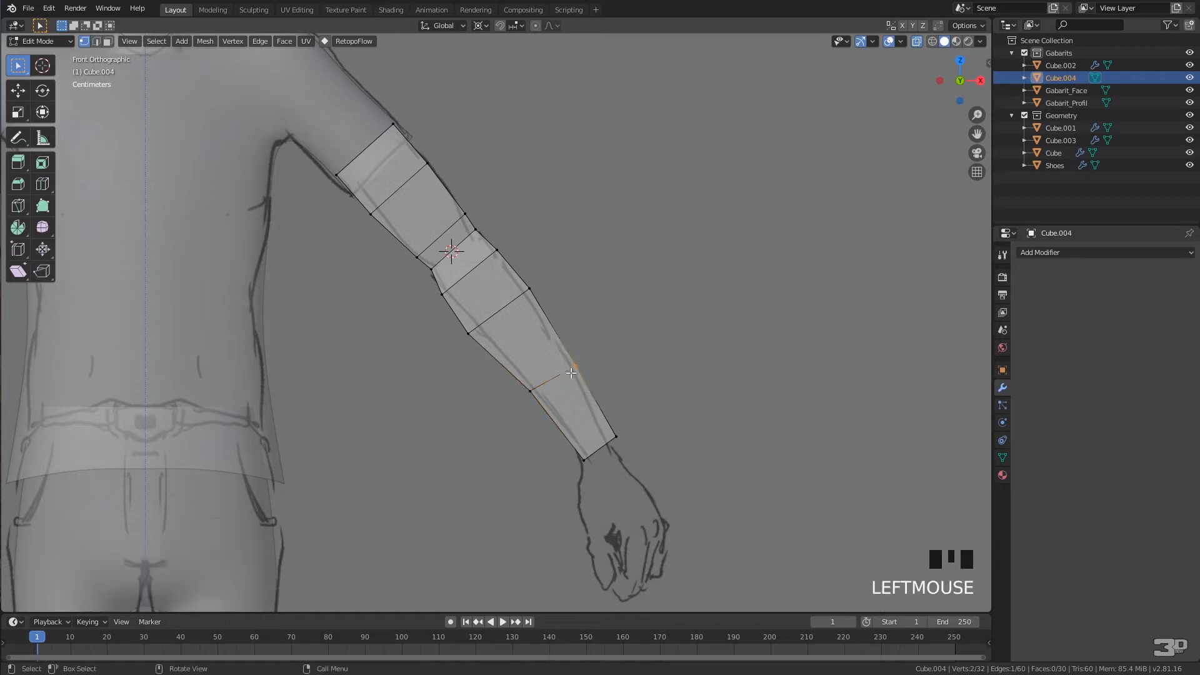
key("g")
left_click(567, 360)
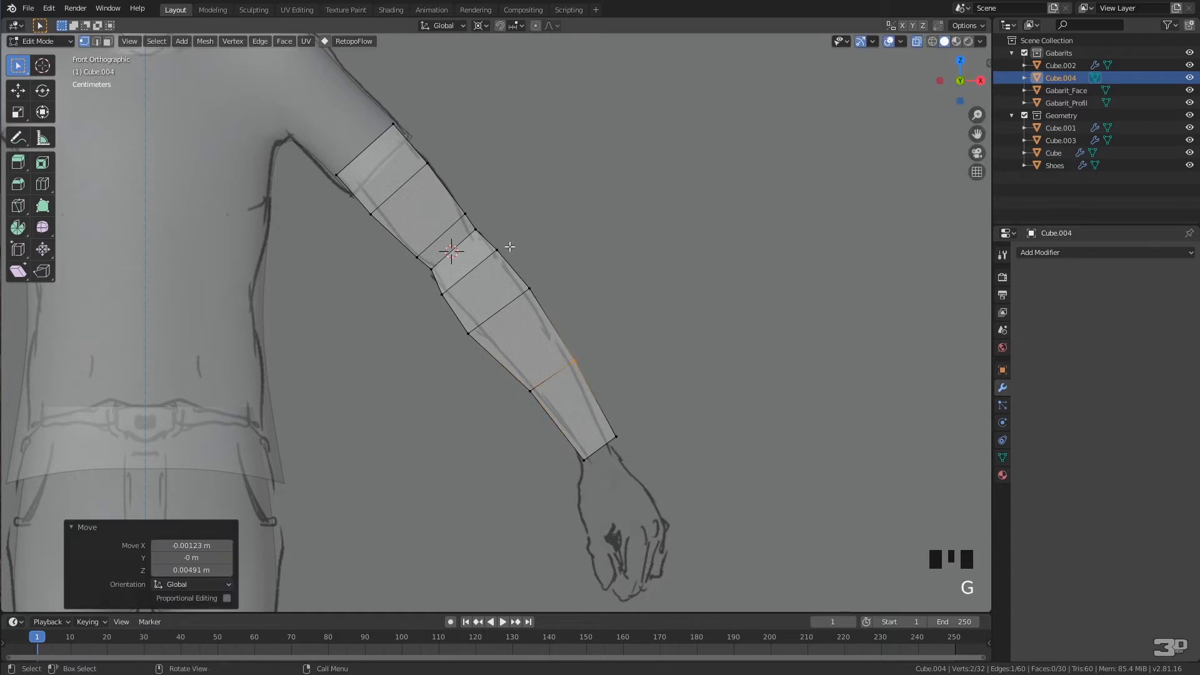
Add a Mirror modifier on the X axis and a Subdivision Surface modifier to the arm.
left_click(1048, 253)
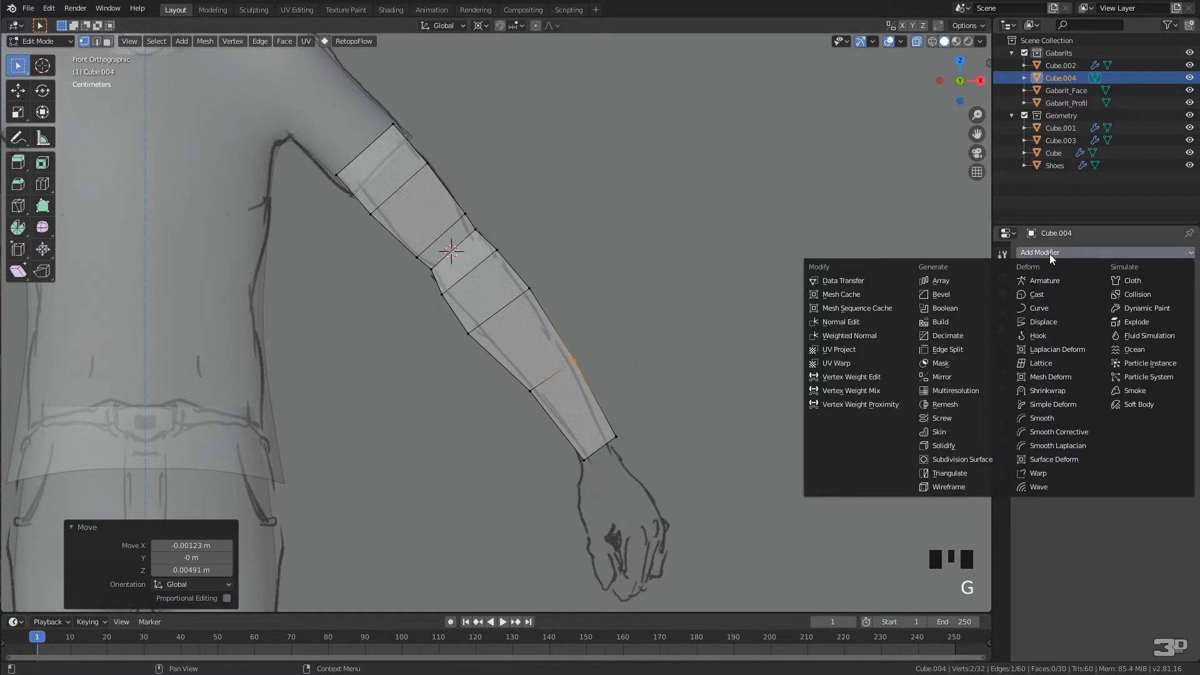
left_click(957, 374)
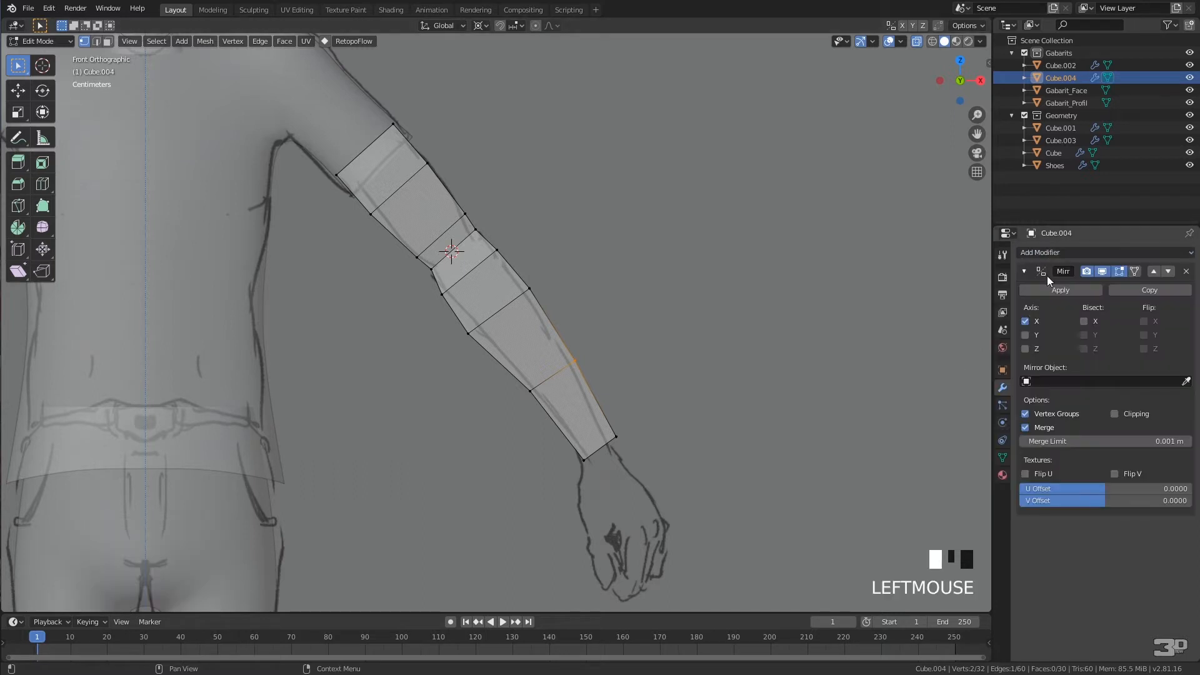
left_click(1058, 252)
left_click(956, 459)
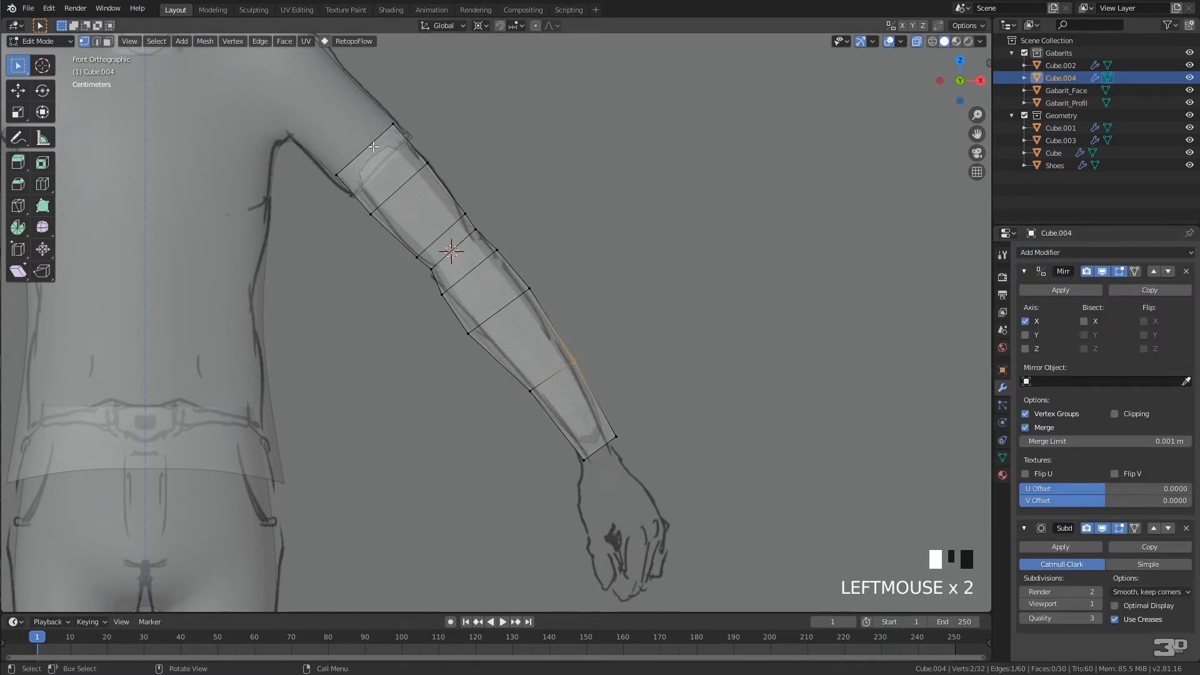
Delete the end cap face at the top of the arm, inside the sleeve.
scroll(373, 146, "up", 1)
key("3")
left_click(329, 139)
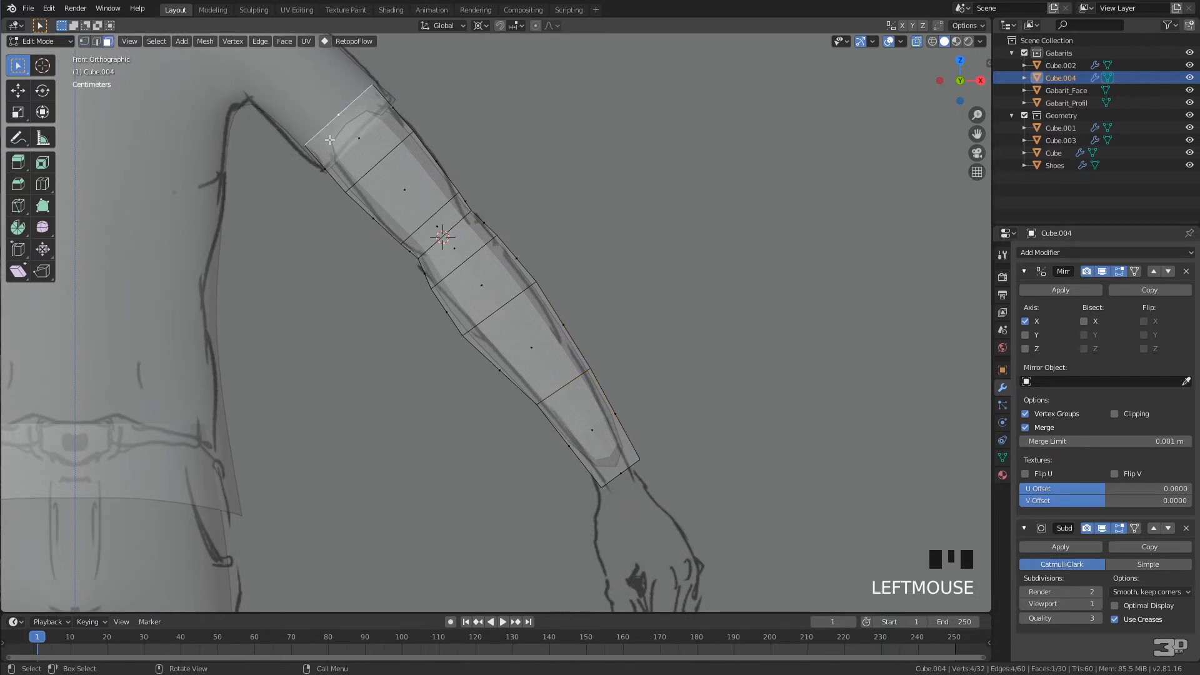
key("Delete")
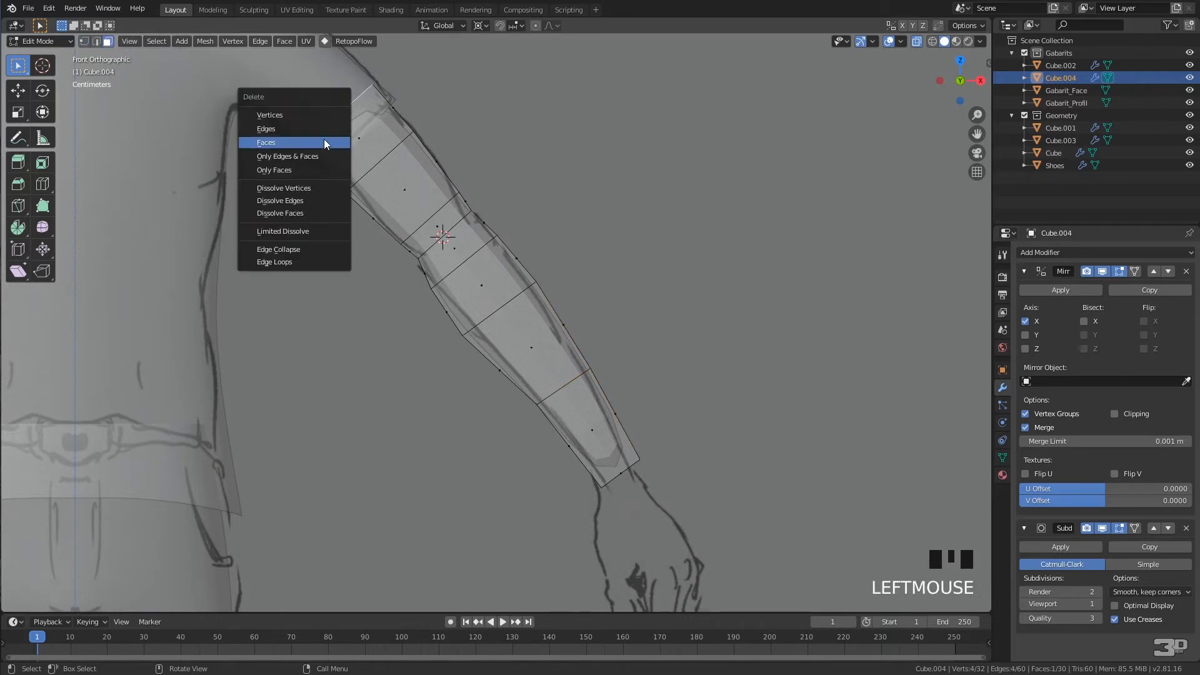
left_click(324, 139)
Select the front vertex pair of the arm's upper opening in vertex mode, viewing the arm from the side.
scroll(482, 306, "down", 2)
middle_click_drag(555, 268, 450, 341)
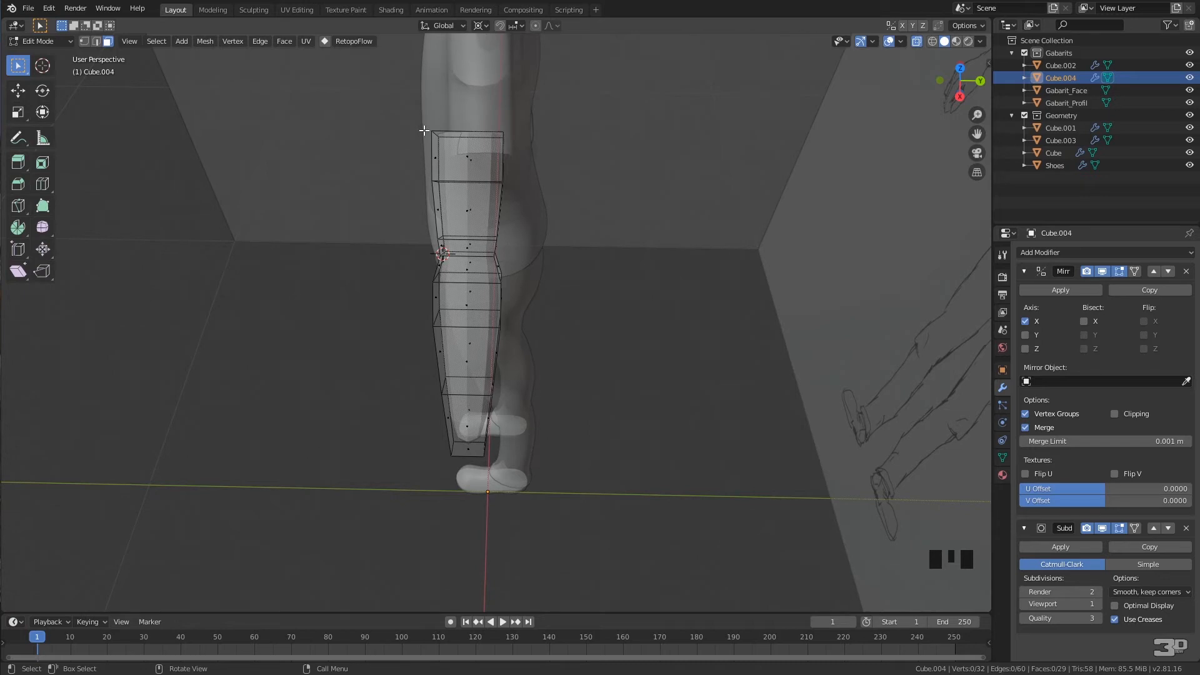
key("1")
middle_click_drag(509, 129, 520, 189)
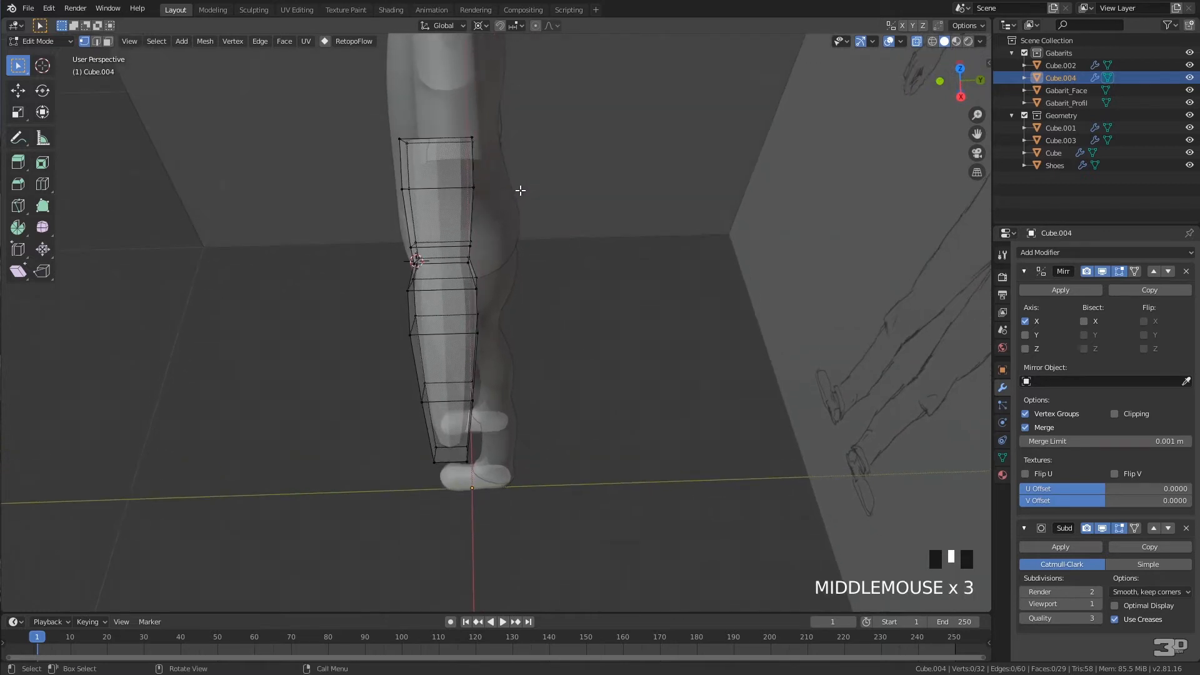
left_click_drag(373, 124, 420, 153)
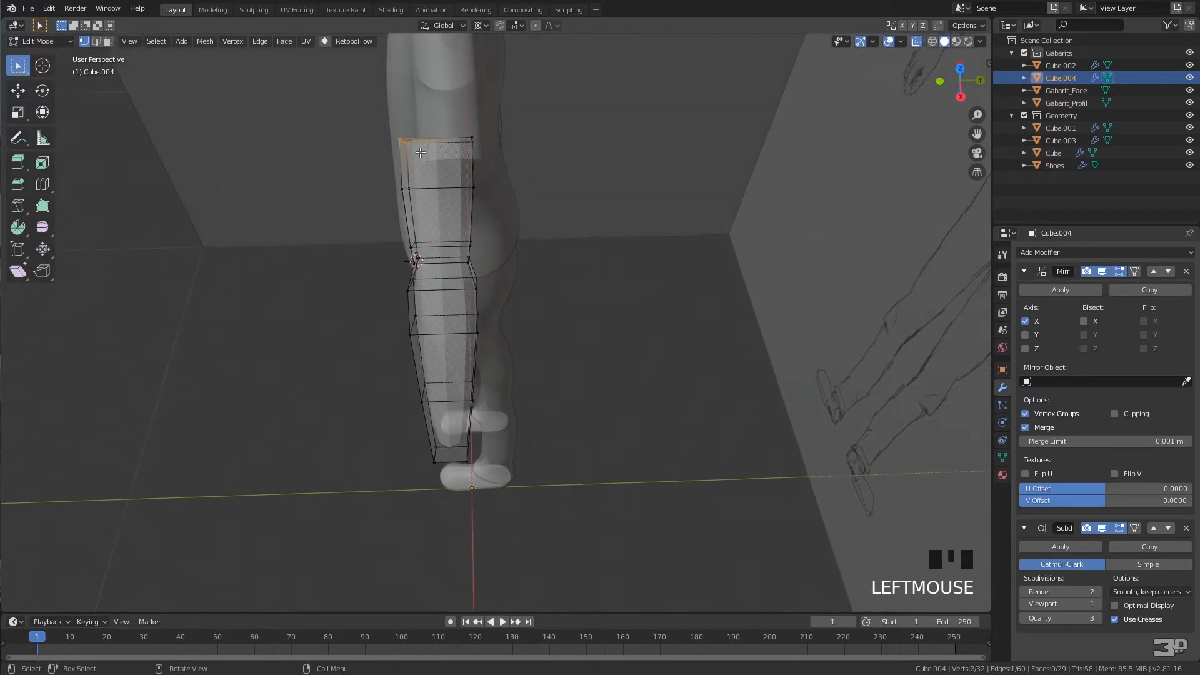
key("g")
key("g")
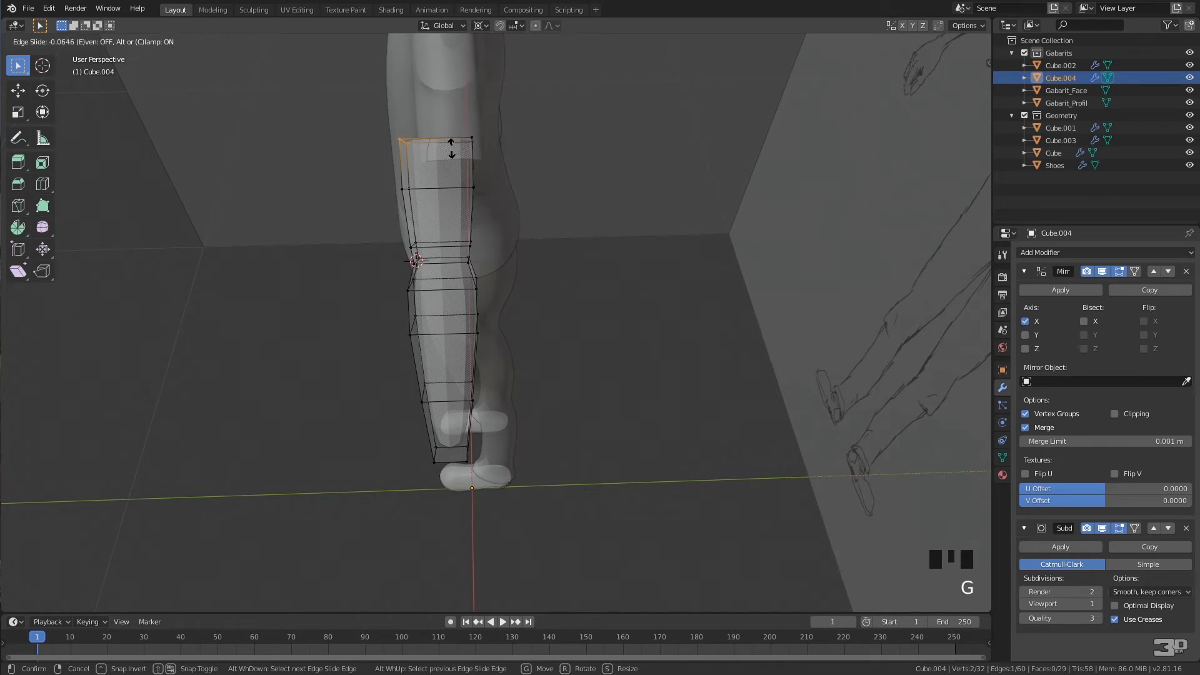
left_click(430, 155)
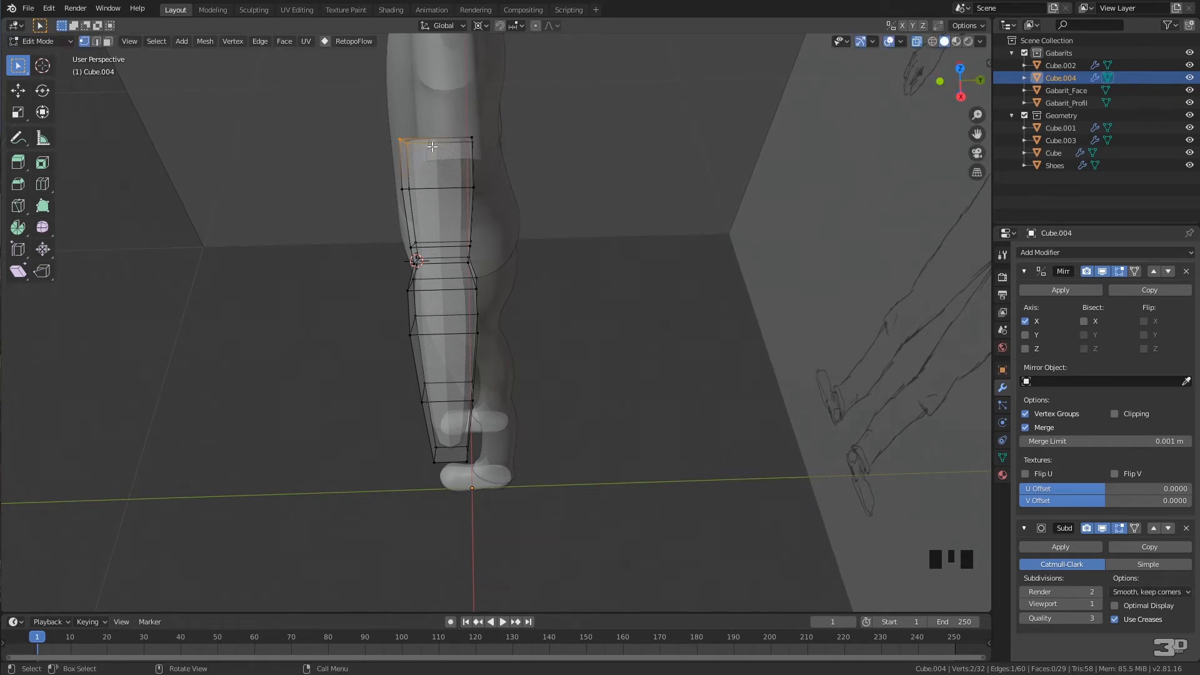
Move the upper opening's front vertex pair 0.0189 m along Y, and shift the next loop's front pair back to follow it.
key("g")
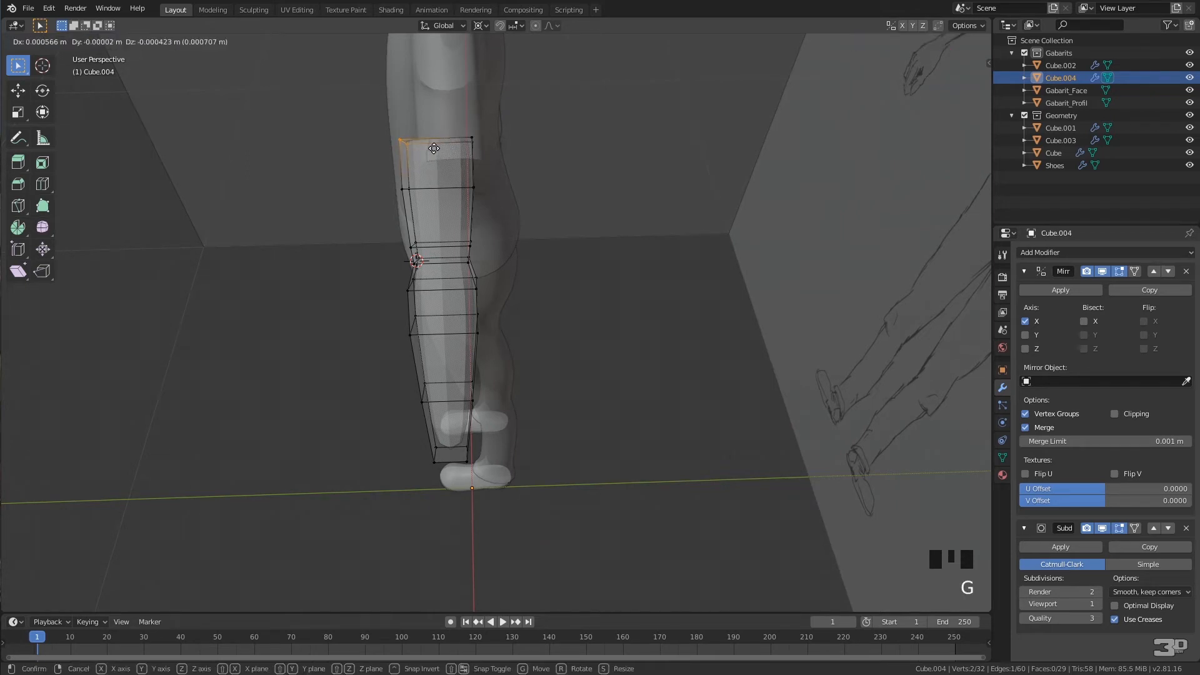
key("y")
left_click(449, 151)
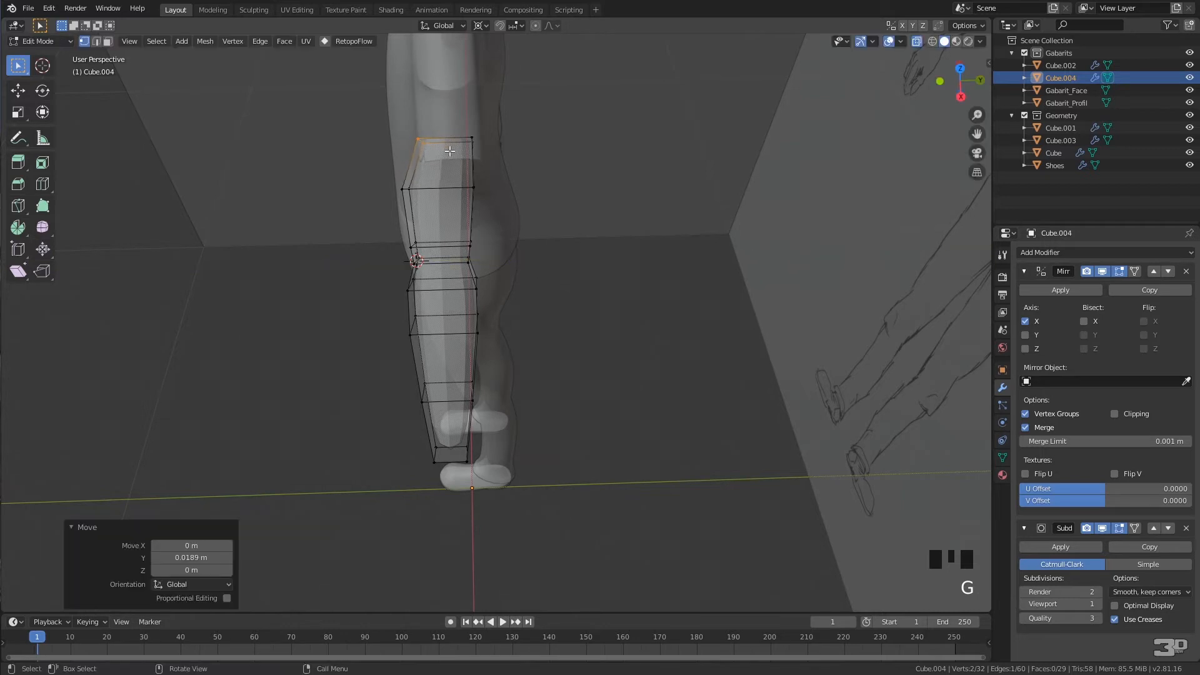
left_click(403, 188)
key("g")
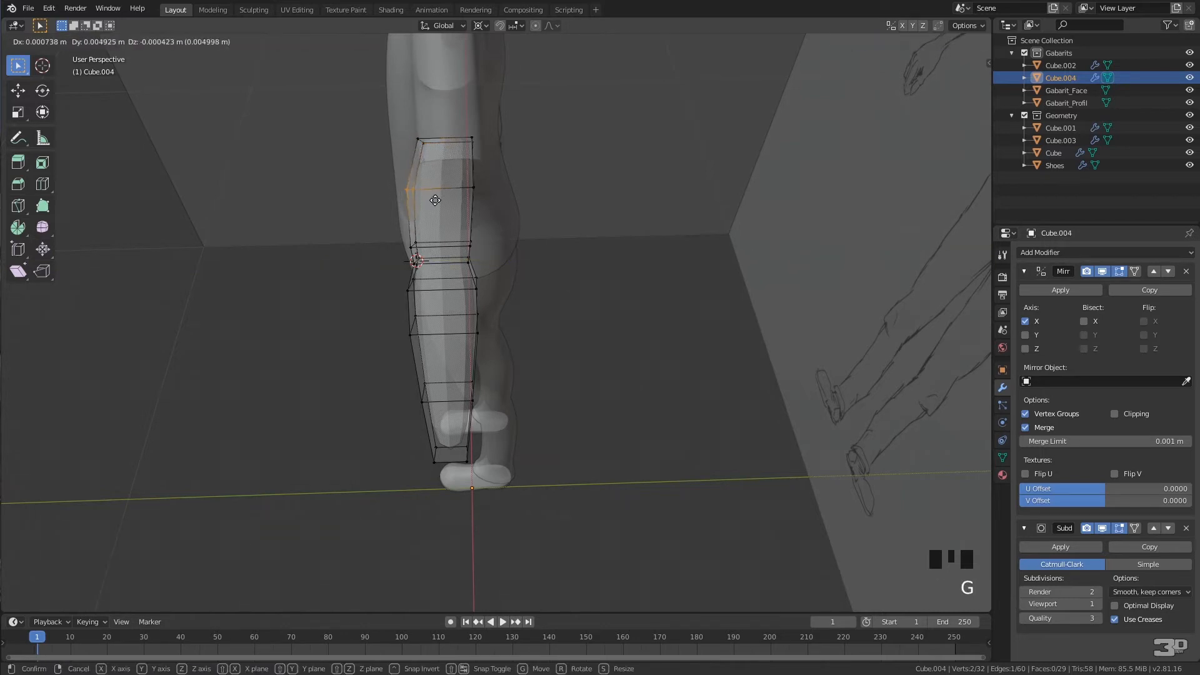
left_click(457, 201)
Select the front vertices from elbow to wrist and move them back about 0.0099 m in Y.
left_click_drag(379, 223, 447, 473)
key("g")
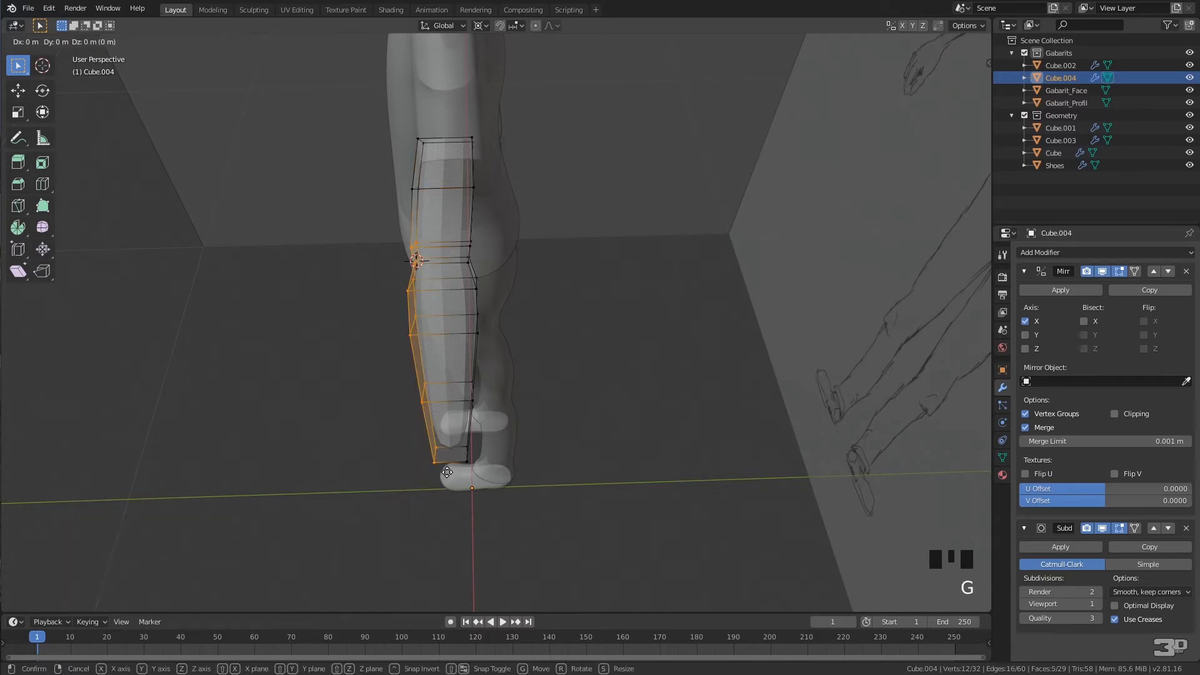
left_click(449, 474)
Apply smooth shading to all faces of the arm and return to Object Mode.
middle_click_drag(450, 469, 575, 354)
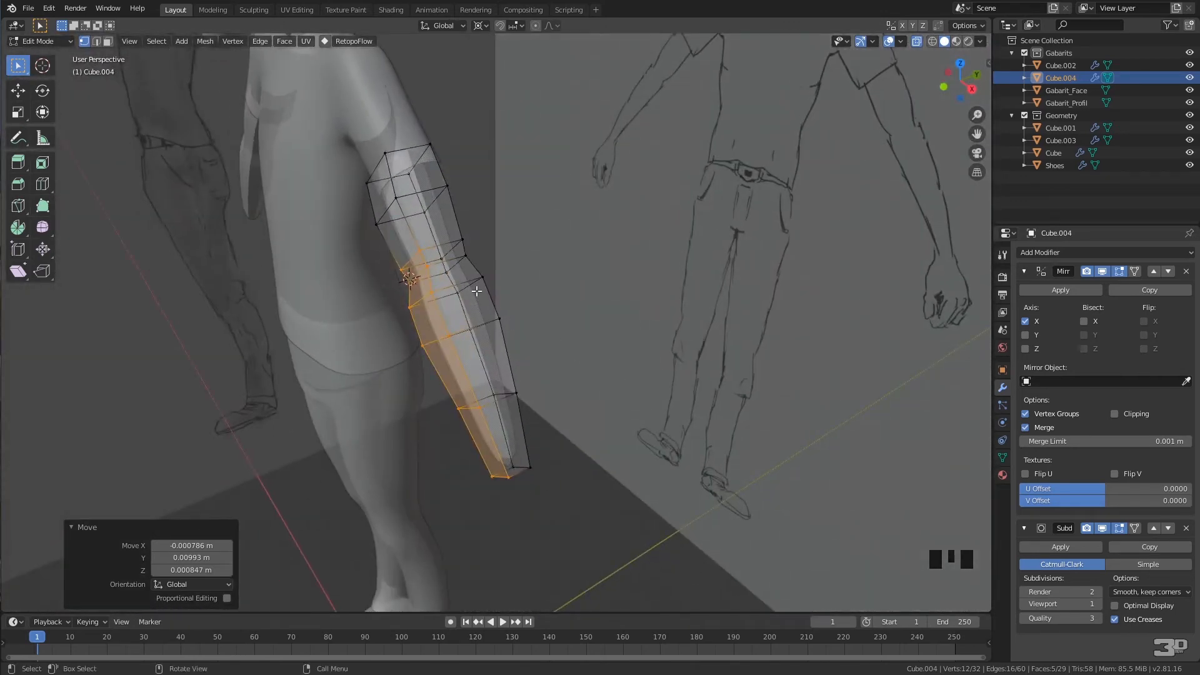
key("a")
right_click(445, 233)
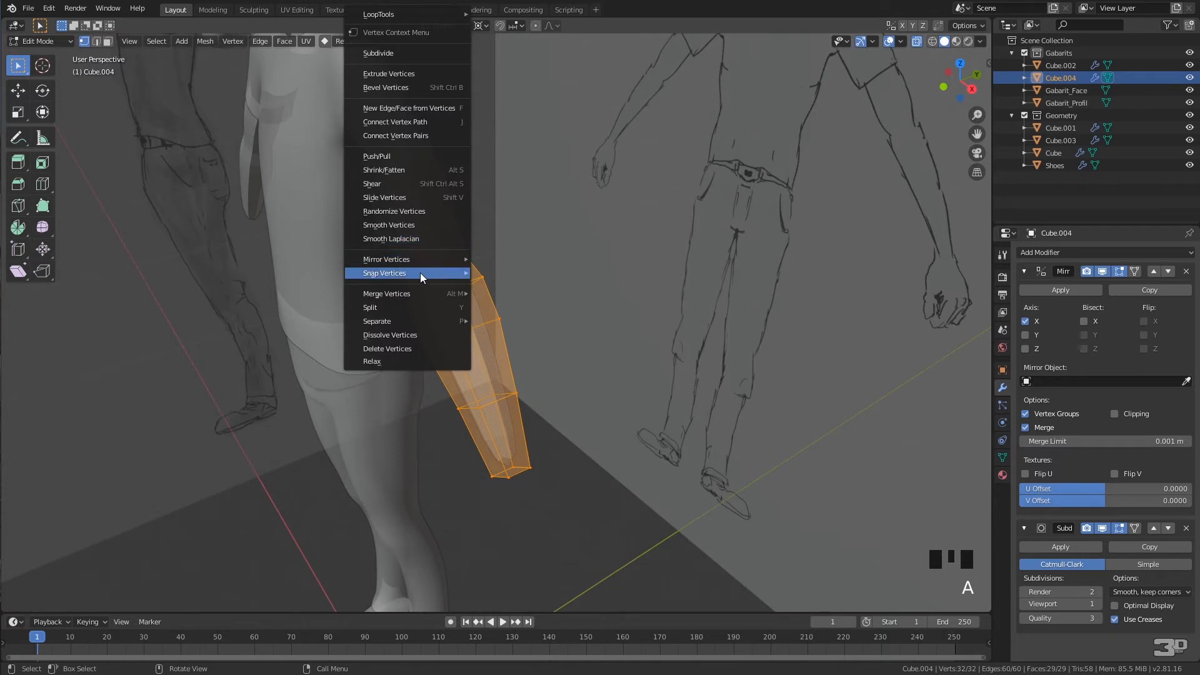
mouse_move(419, 261)
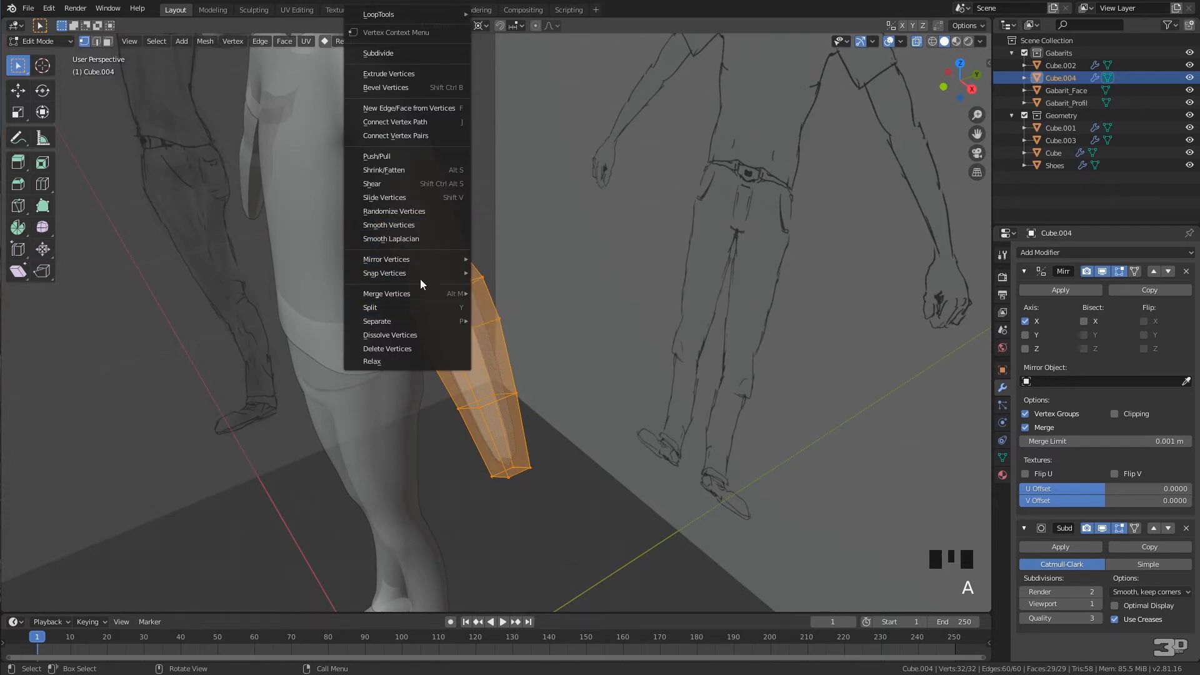
left_click(108, 41)
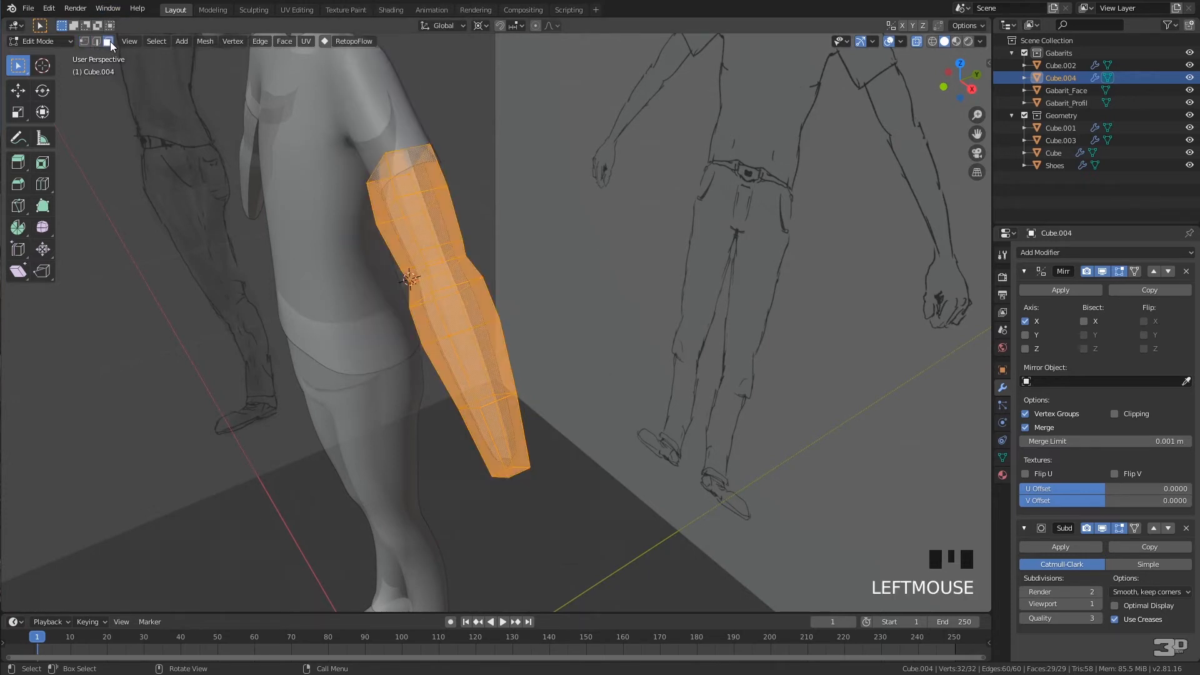
right_click(376, 235)
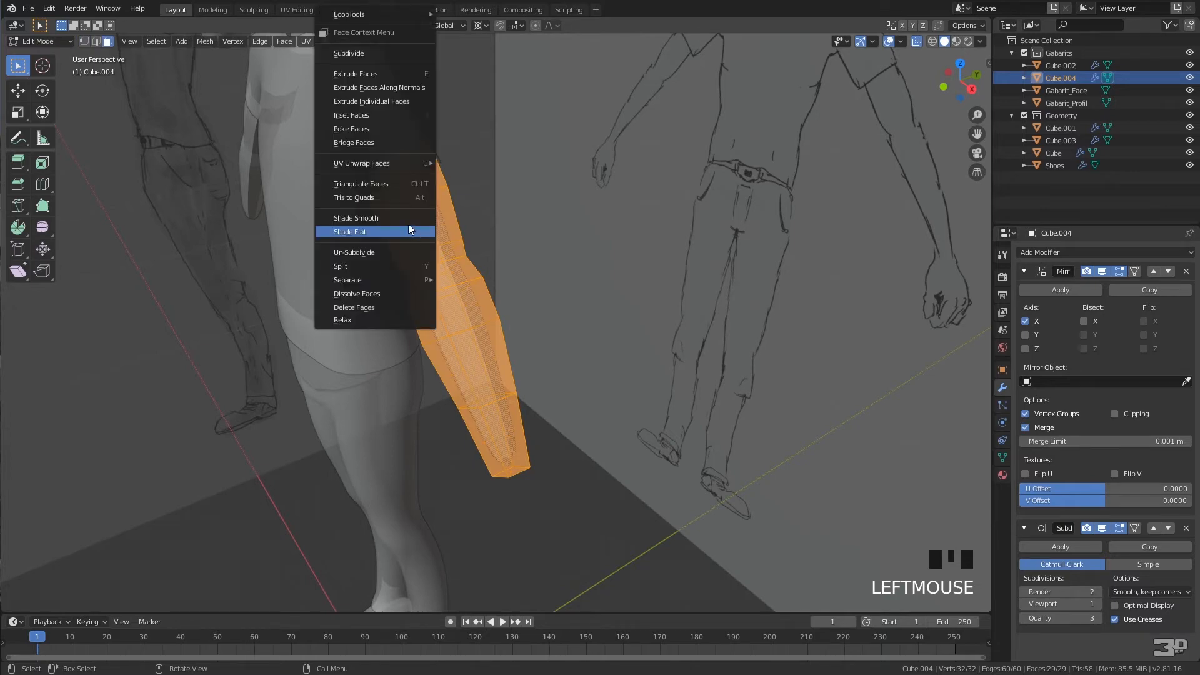
left_click(403, 218)
key("Tab")
Turn off X-ray display and backface culling in the viewport, and view the arm from the side.
middle_click_drag(428, 444, 409, 340)
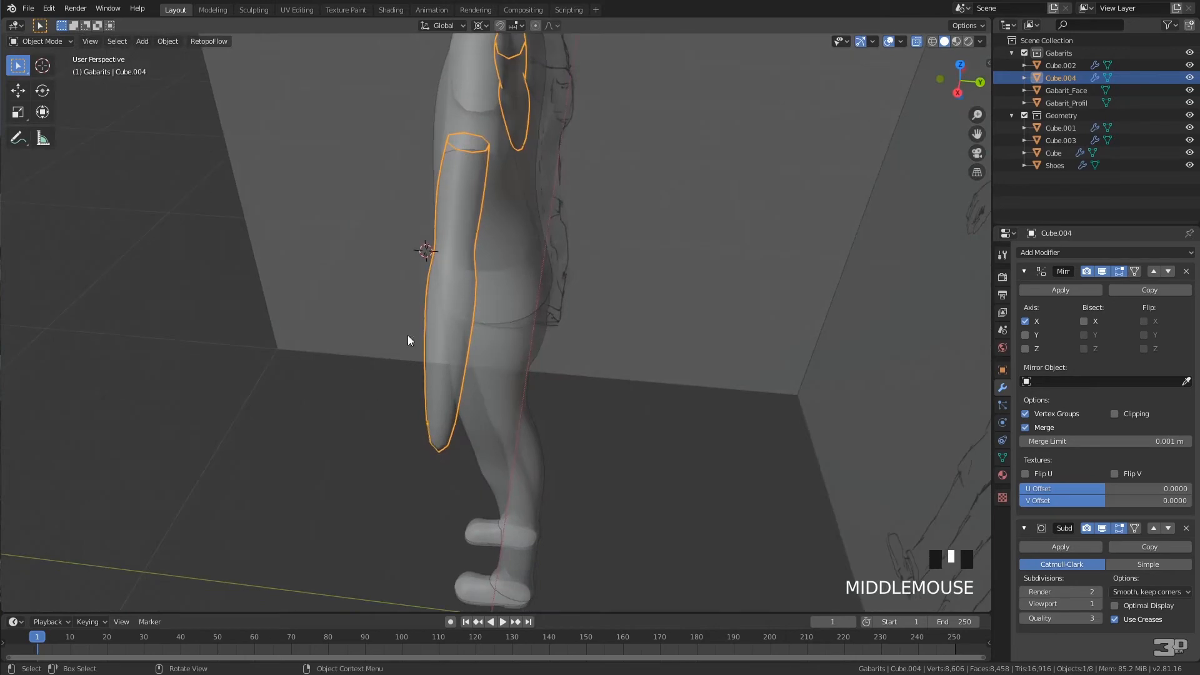
key("alt+z")
mouse_move(490, 195)
middle_mouse_down()
mouse_move(476, 137)
mouse_move(552, 146)
mouse_move(727, 87)
middle_mouse_up()
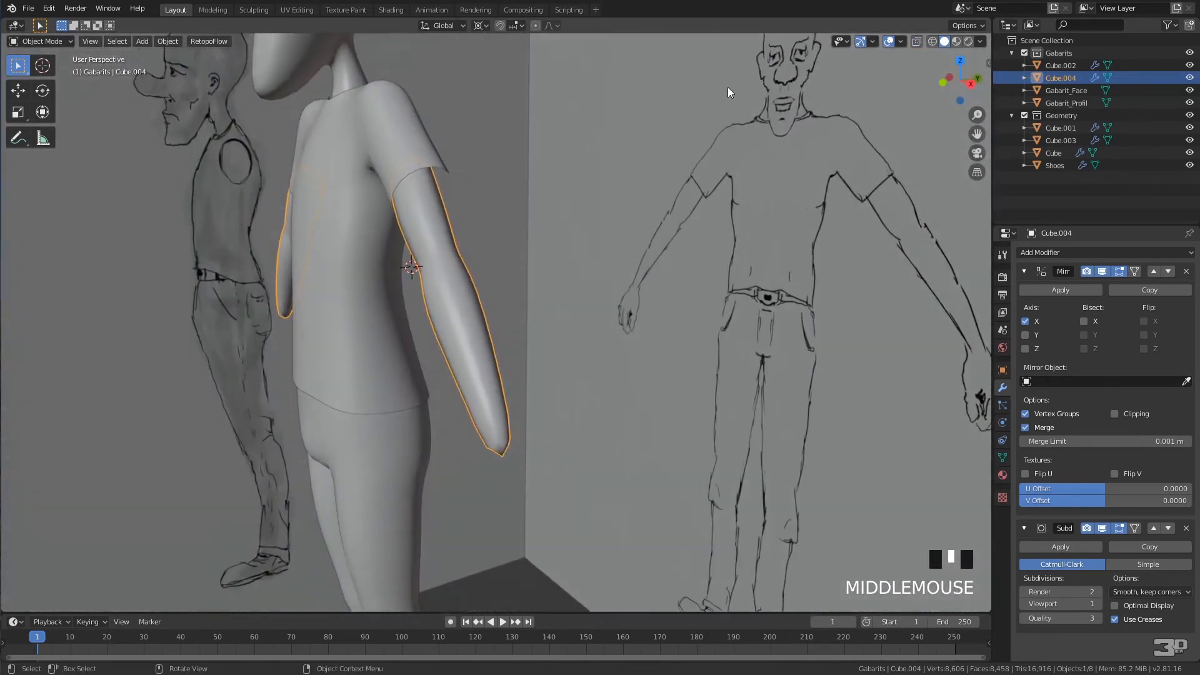
left_click(980, 41)
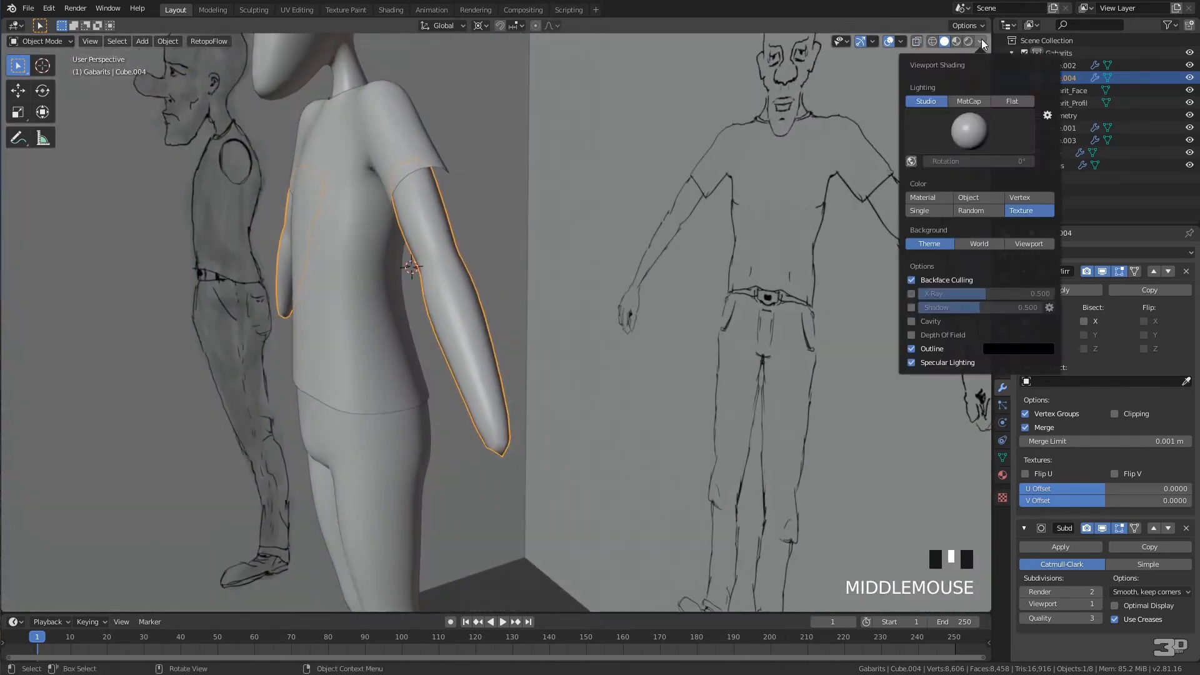
left_click(911, 280)
mouse_move(709, 239)
middle_mouse_down()
mouse_move(596, 169)
mouse_move(635, 175)
mouse_move(637, 190)
middle_mouse_up()
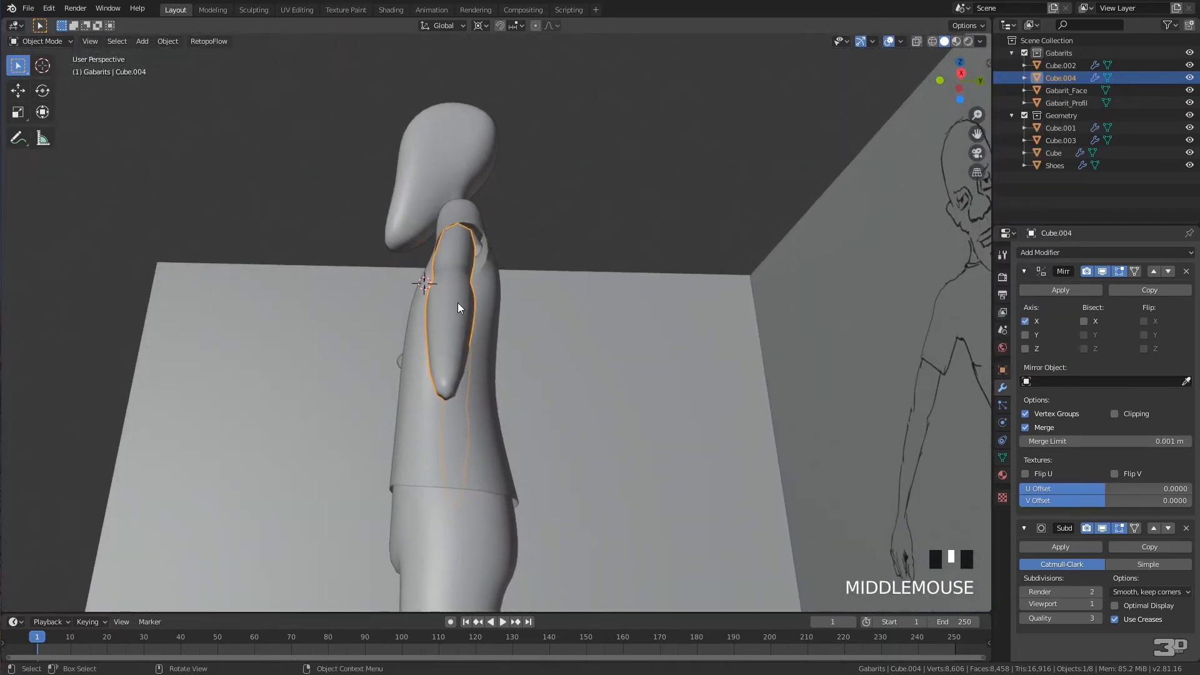
Move the whole arm object about 0.007 m backward along Y to sit centred in the sleeve.
key("g")
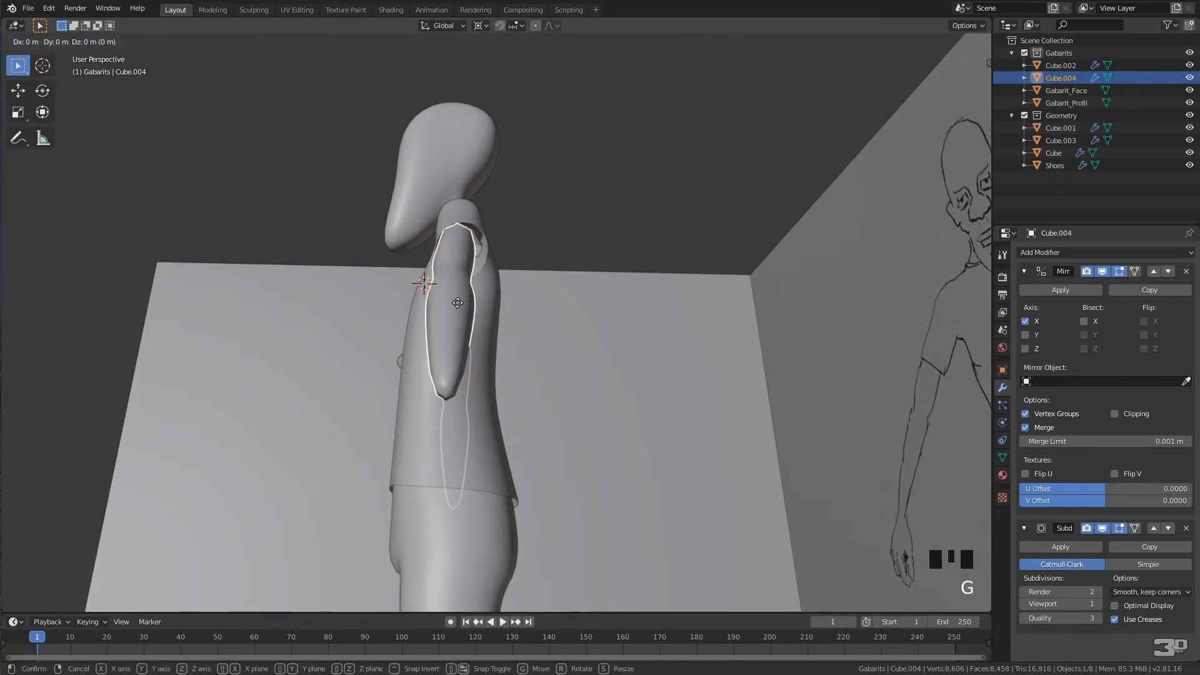
key("y")
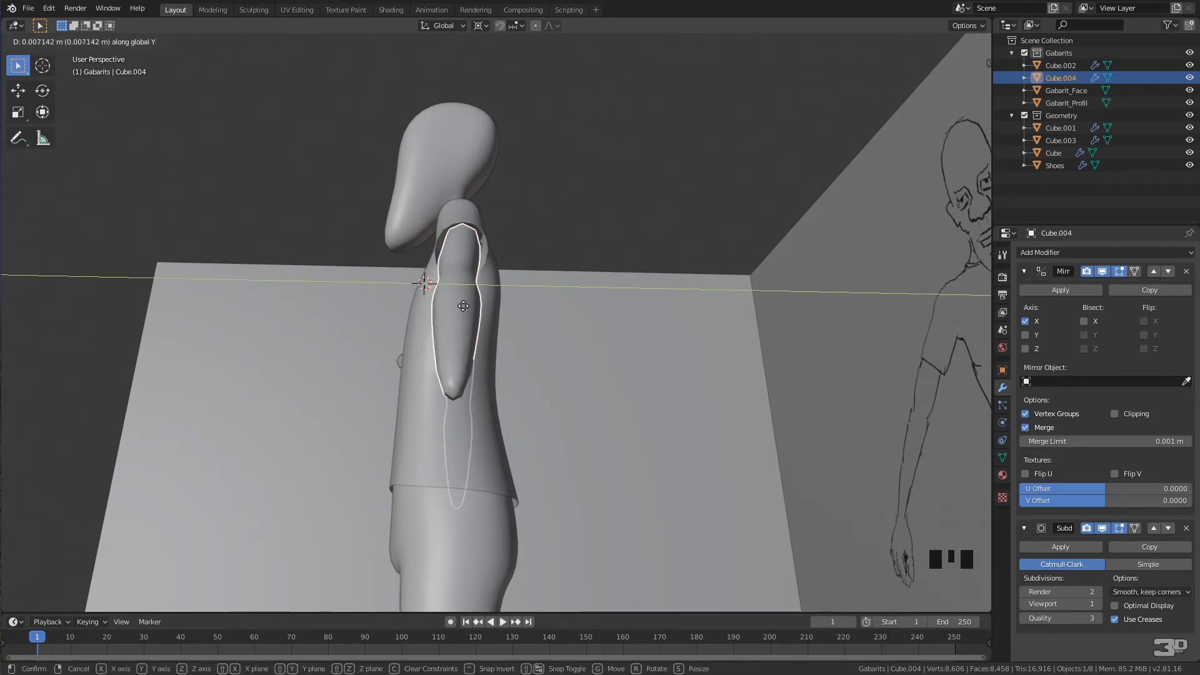
left_click(463, 306)
middle_click_drag(463, 306, 435, 230)
Select the four vertices of the arm's upper opening in Edit Mode and scale them by 1.093.
left_click(455, 166)
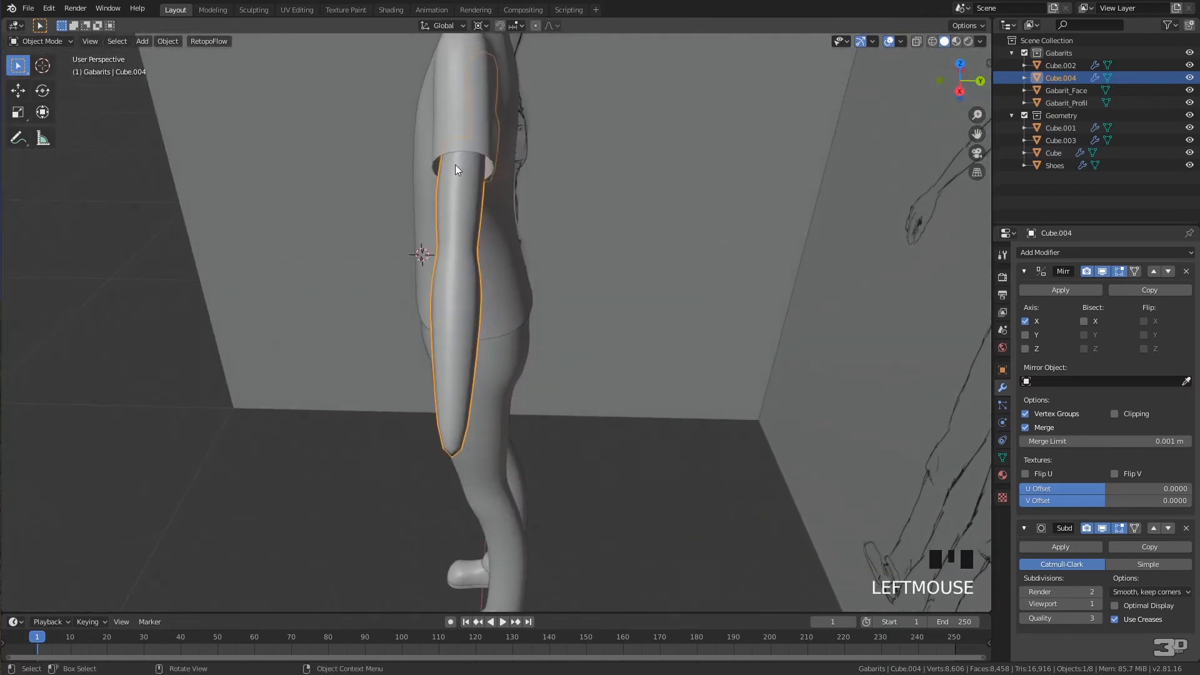
key("Tab")
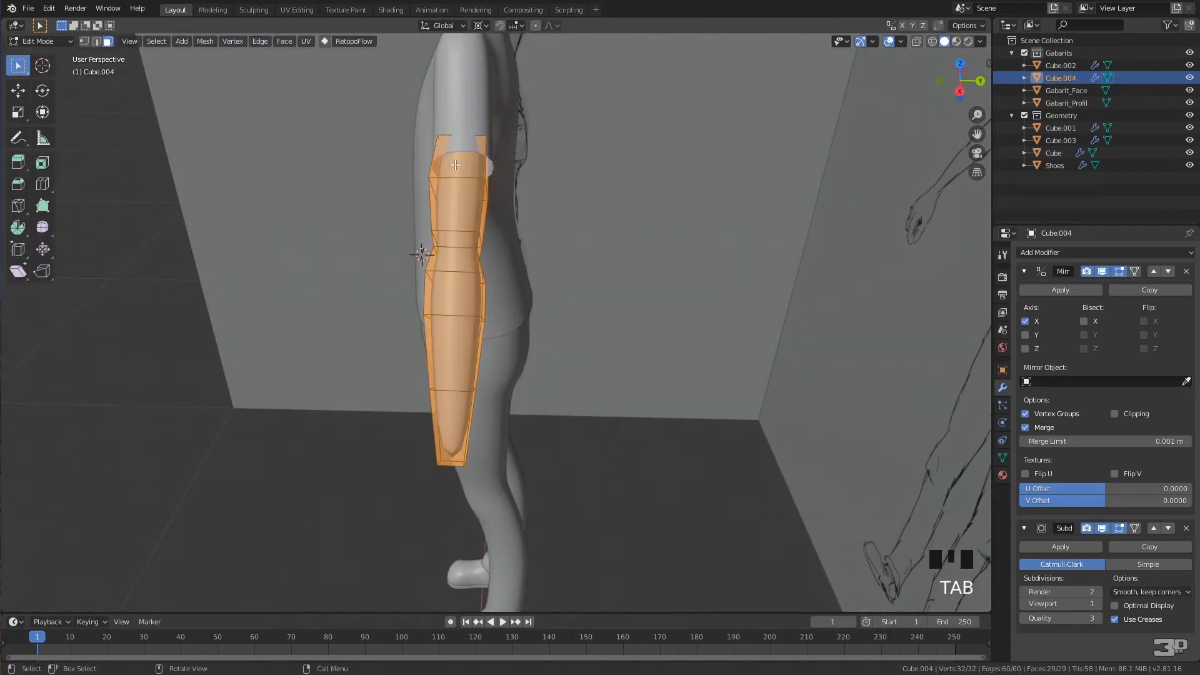
middle_click_drag(473, 169, 393, 109)
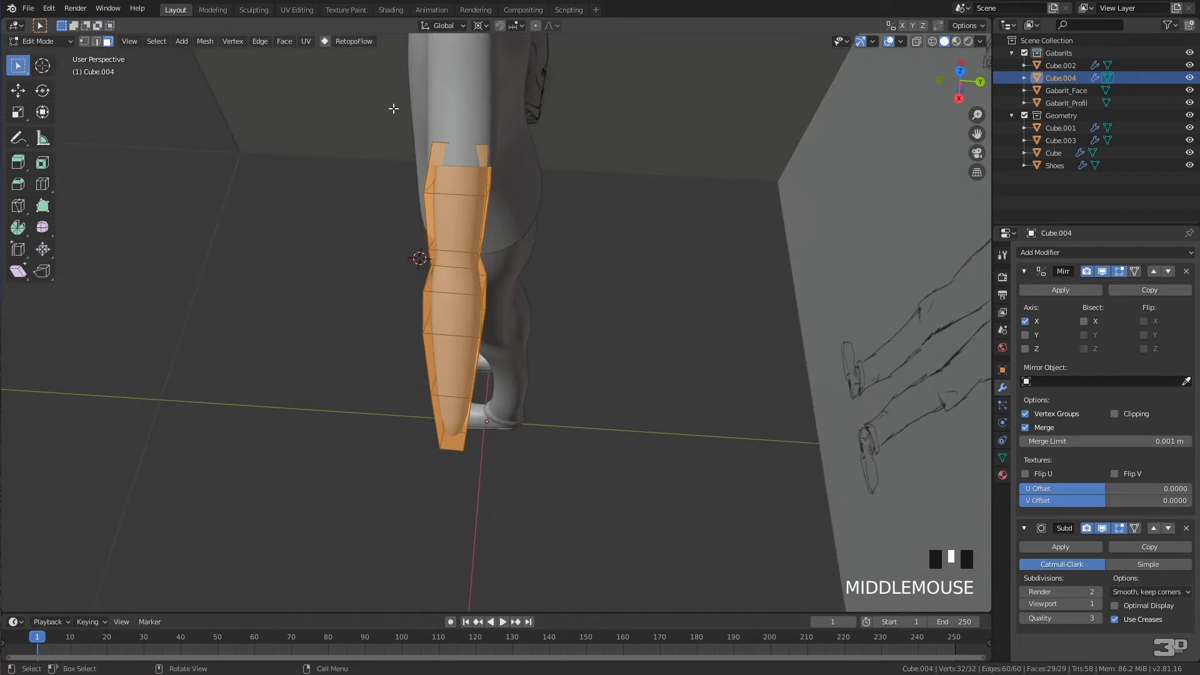
left_click(84, 41)
left_click_drag(387, 114, 527, 178)
middle_click_drag(527, 178, 542, 110)
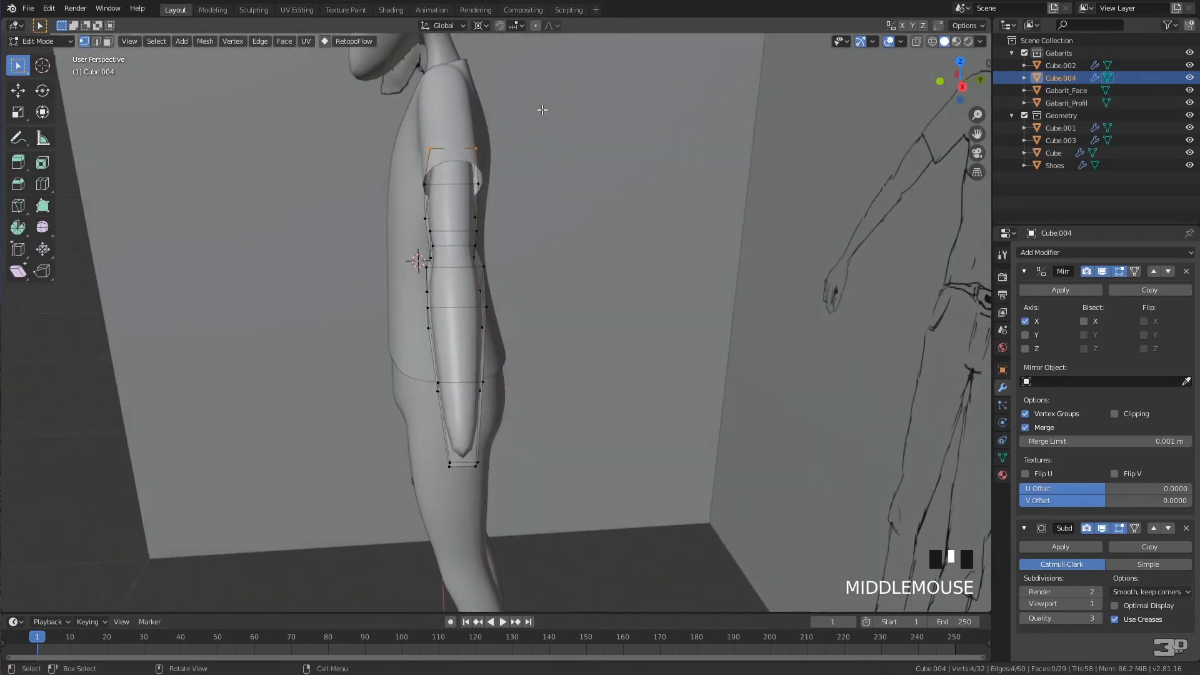
key("s")
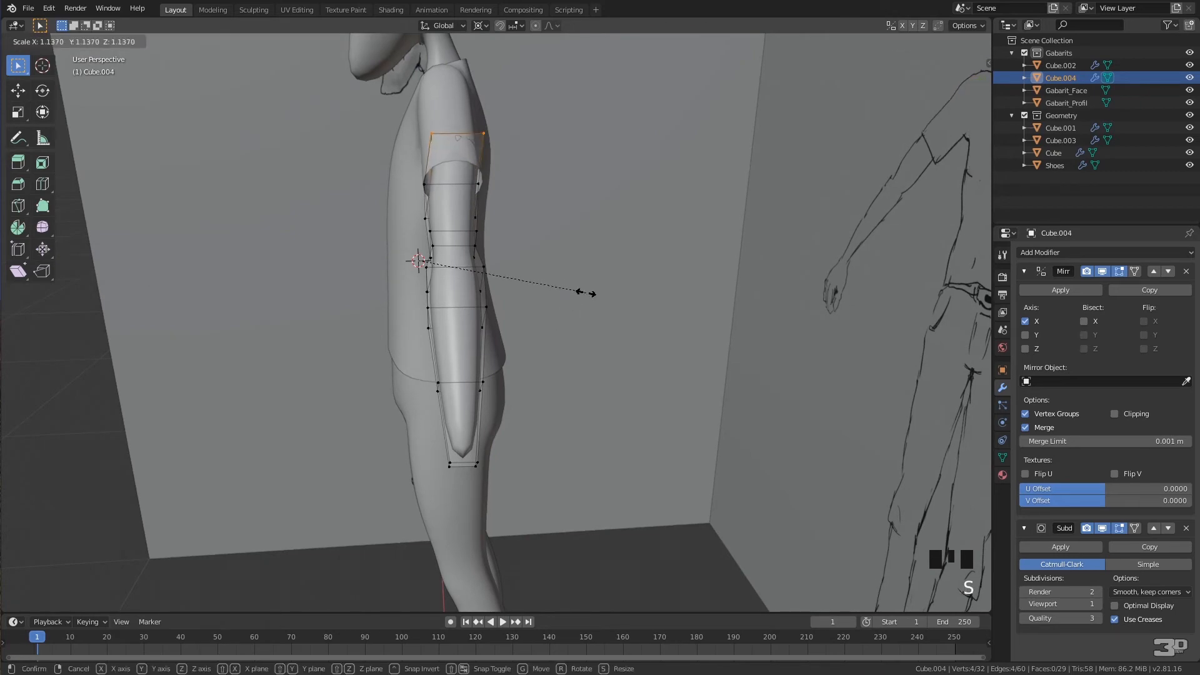
left_click(581, 289)
mouse_move(581, 289)
middle_mouse_down()
mouse_move(712, 265)
mouse_move(606, 303)
mouse_move(572, 289)
mouse_move(576, 343)
mouse_move(568, 309)
middle_mouse_up()
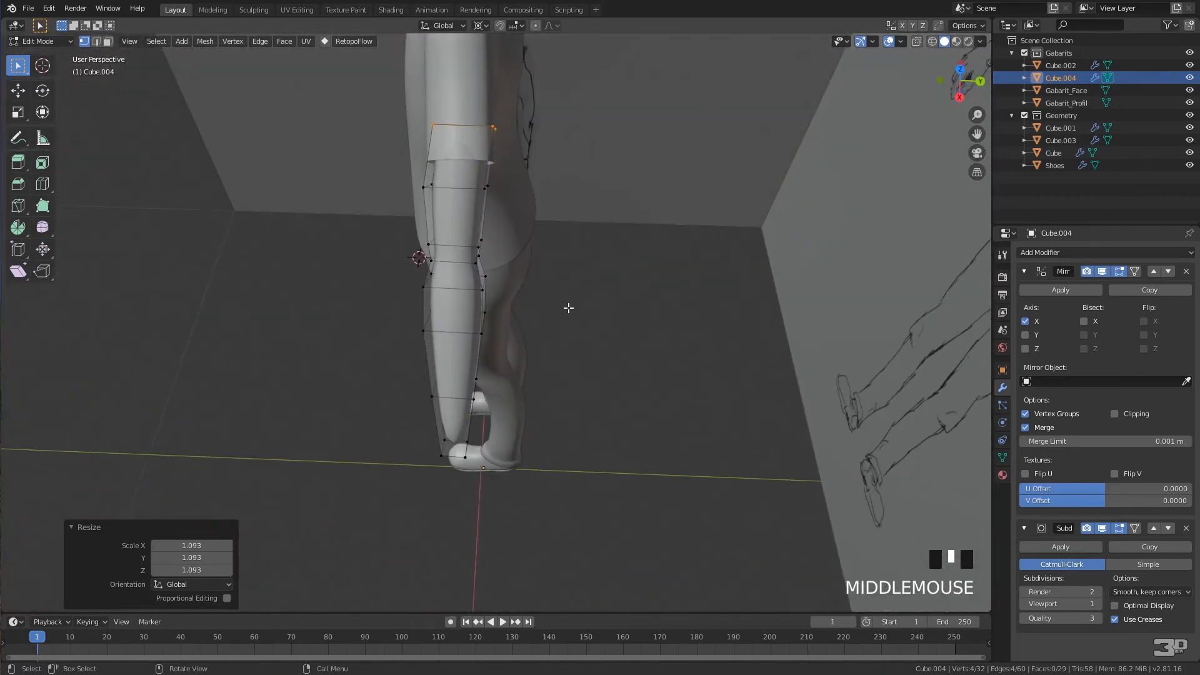
key("s")
key("y")
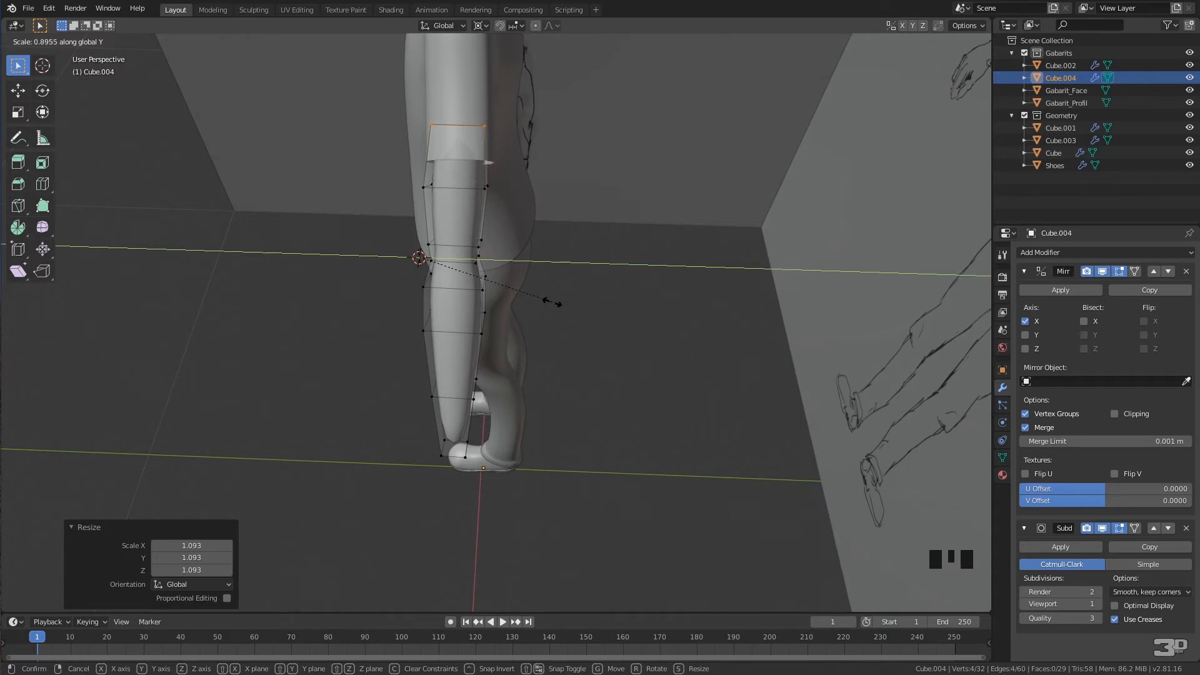
key("Escape")
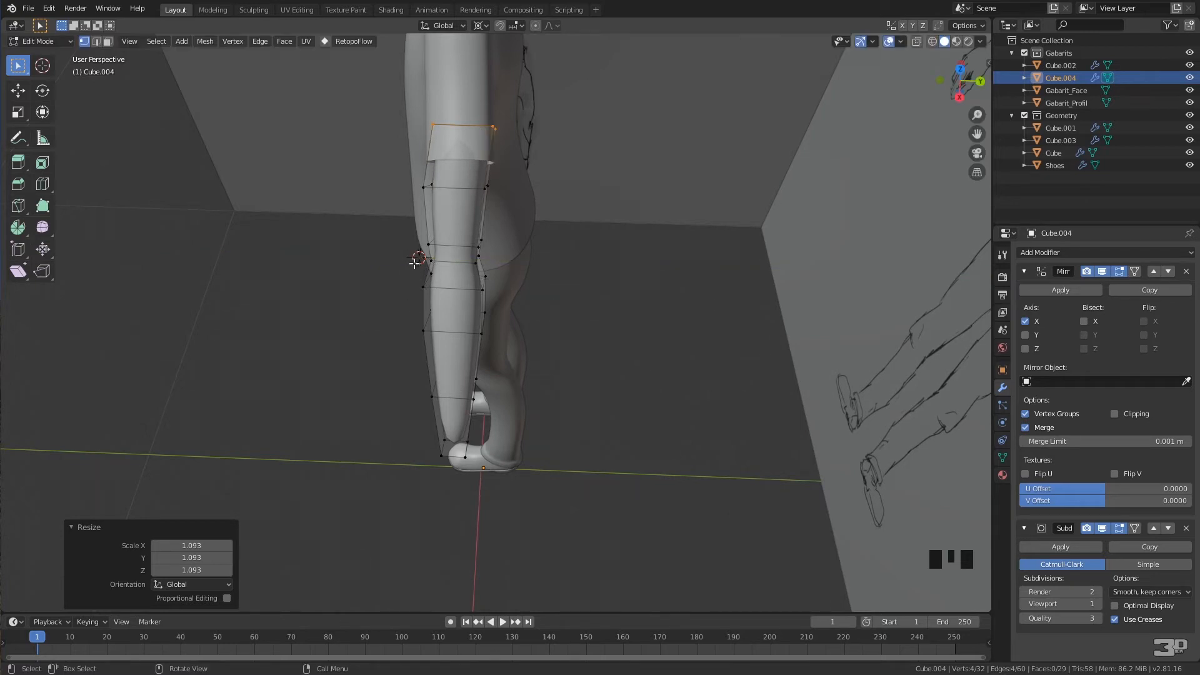
Set the transform pivot to Median Point and scale the arm's upper opening by 1.196 along Y.
left_click(485, 26)
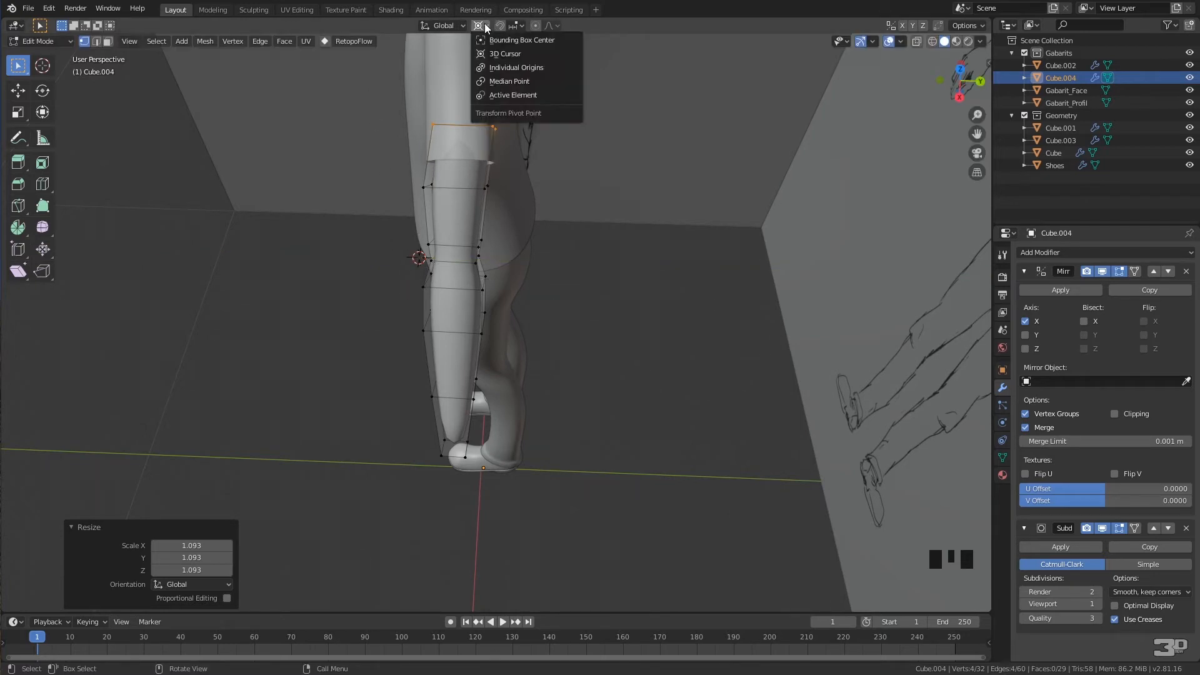
left_click(528, 81)
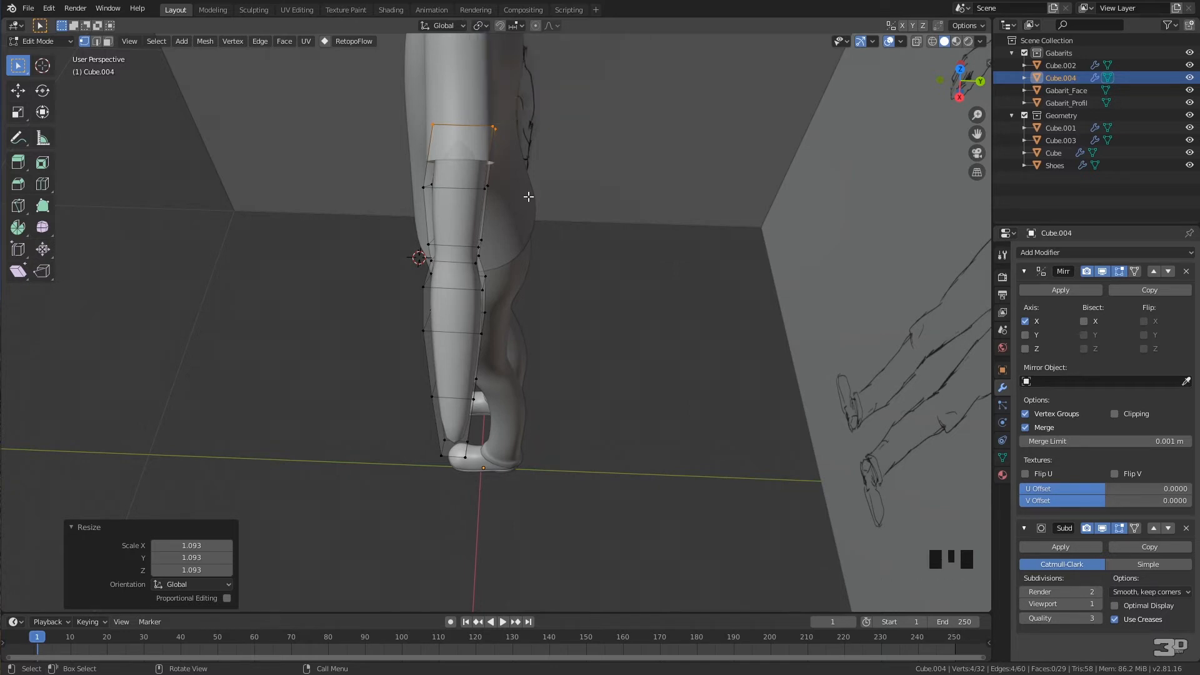
key("s")
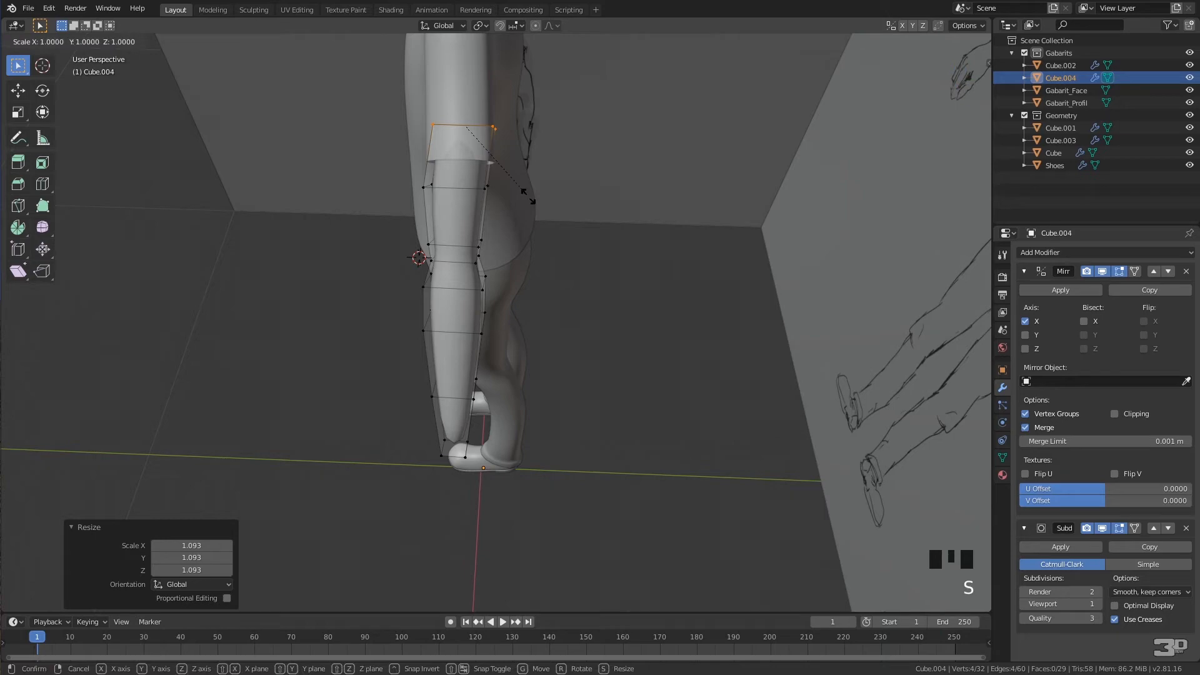
key("y")
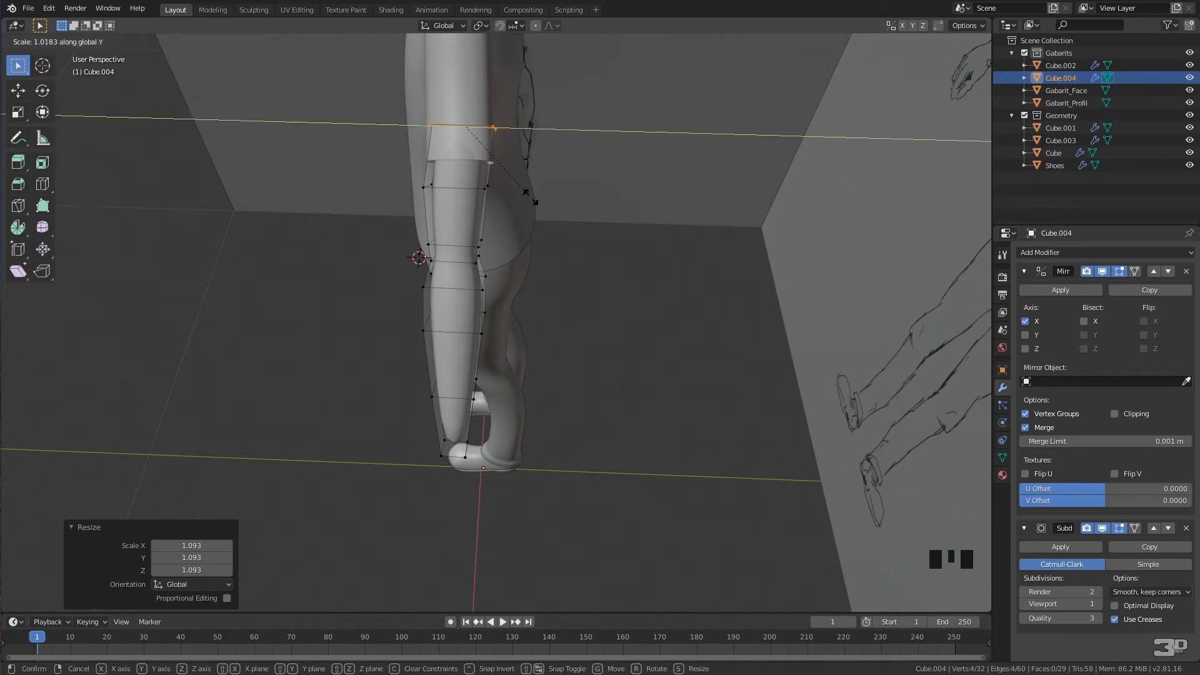
left_click(545, 204)
mouse_move(544, 204)
middle_mouse_down()
mouse_move(416, 109)
mouse_move(471, 158)
mouse_move(546, 193)
mouse_move(507, 144)
mouse_move(573, 160)
mouse_move(552, 176)
middle_mouse_up()
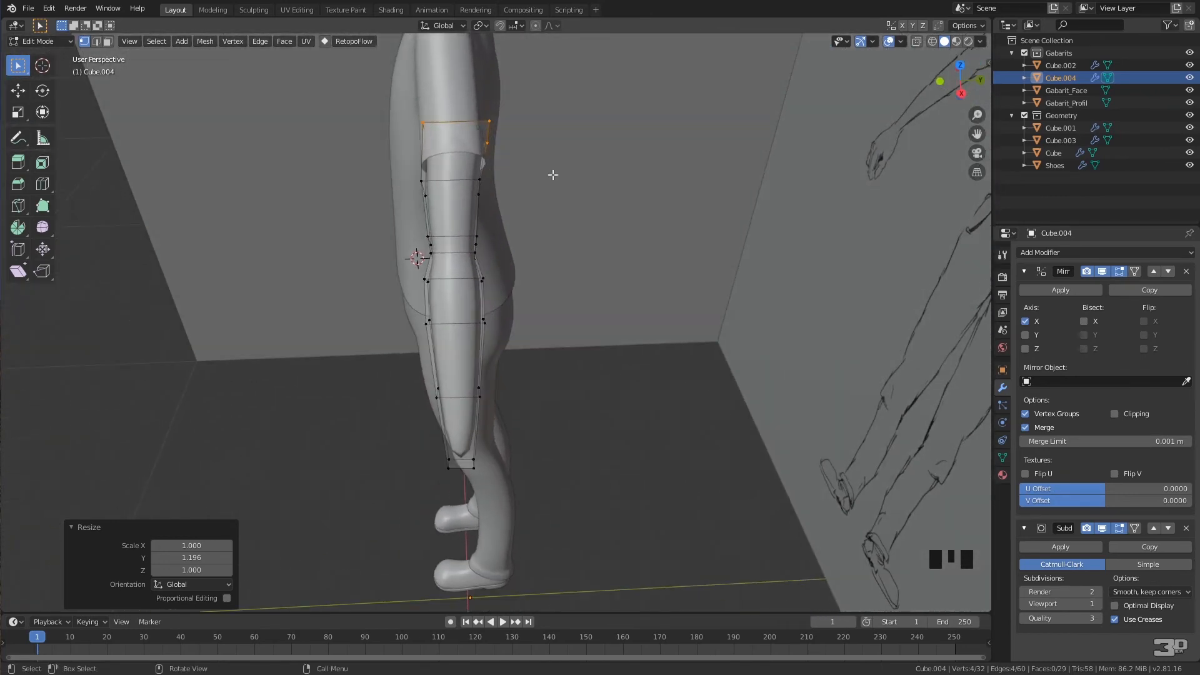
Move the arm's upper opening by -0.00642 m along Y.
key("g")
key("y")
left_click(551, 173)
middle_click_drag(544, 169, 409, 126)
middle_click_drag(519, 306, 624, 347)
middle_click_drag(491, 324, 459, 295)
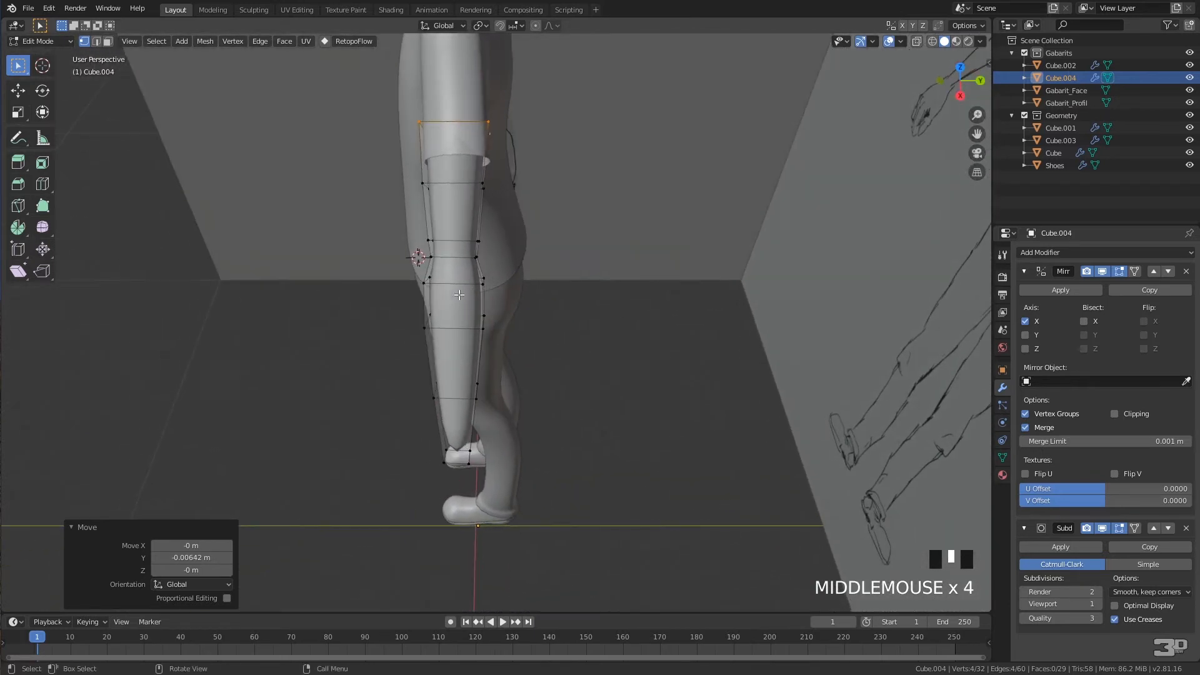
Place the 3D cursor at the elbow and make it the transform pivot point.
right_click(451, 258)
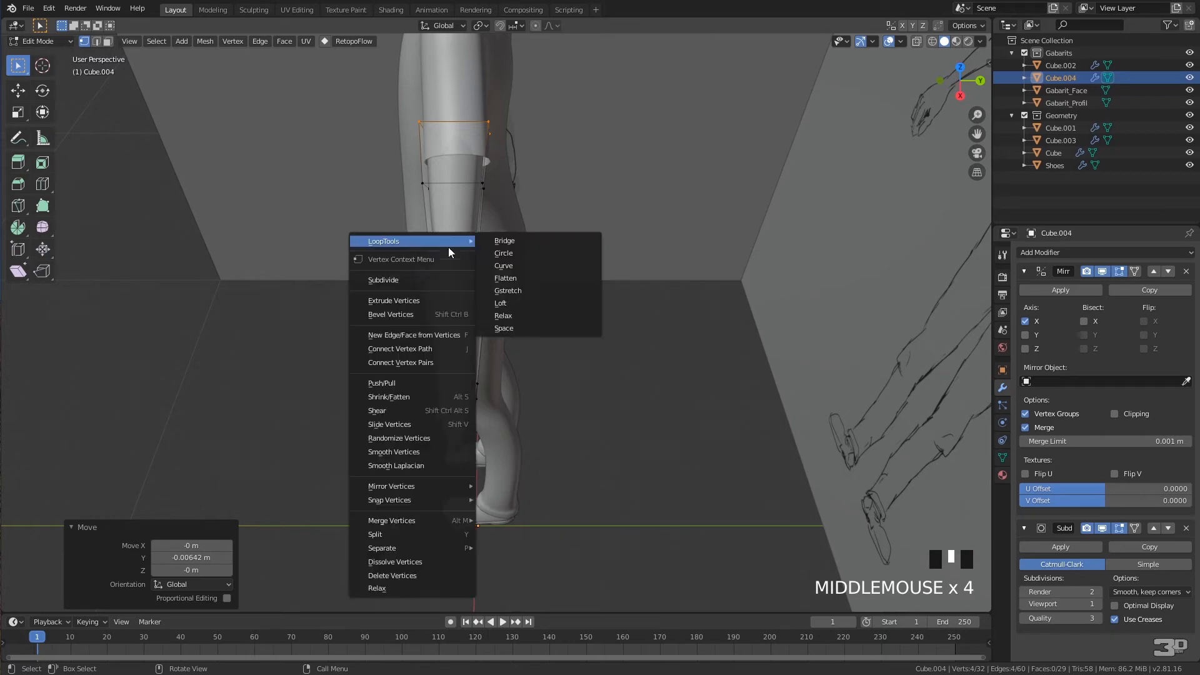
right_click(445, 255, "shift")
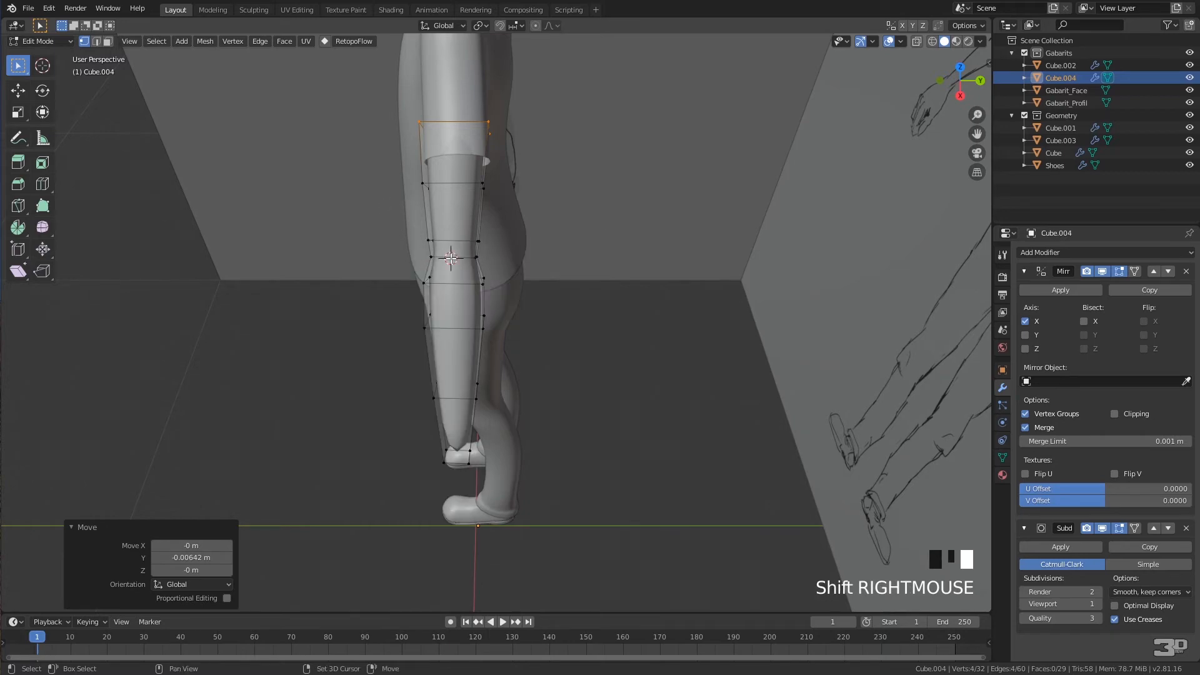
middle_click_drag(451, 268, 485, 268)
left_click_drag(519, 524, 357, 280)
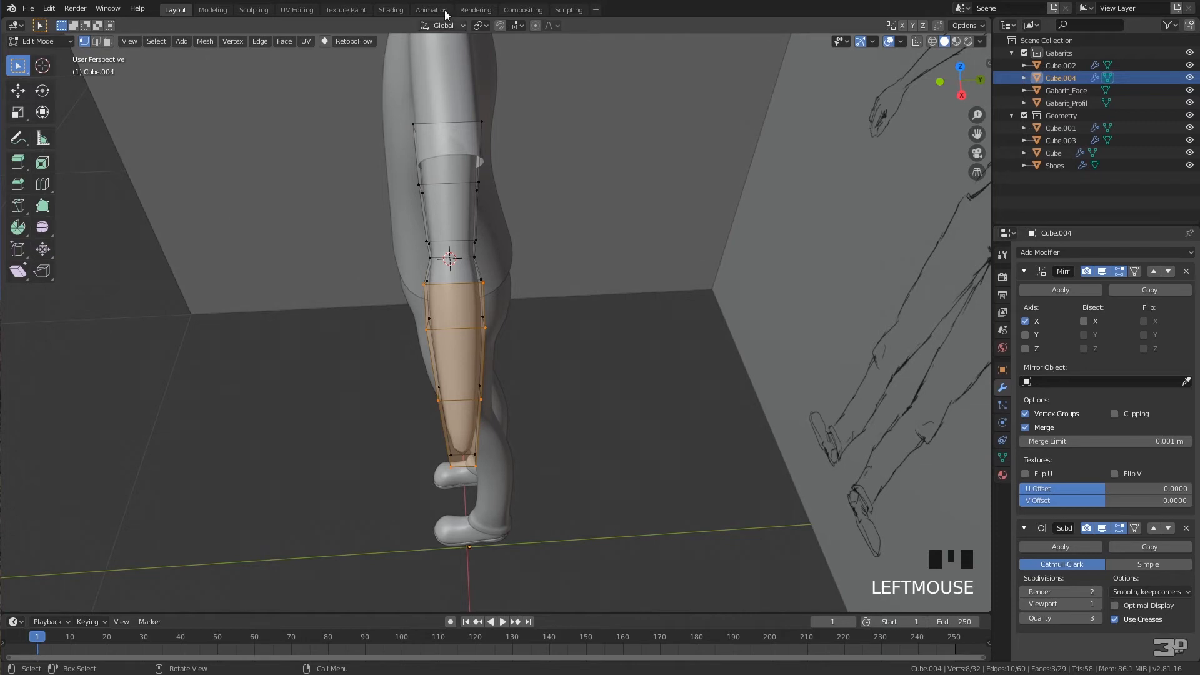
left_click(487, 25)
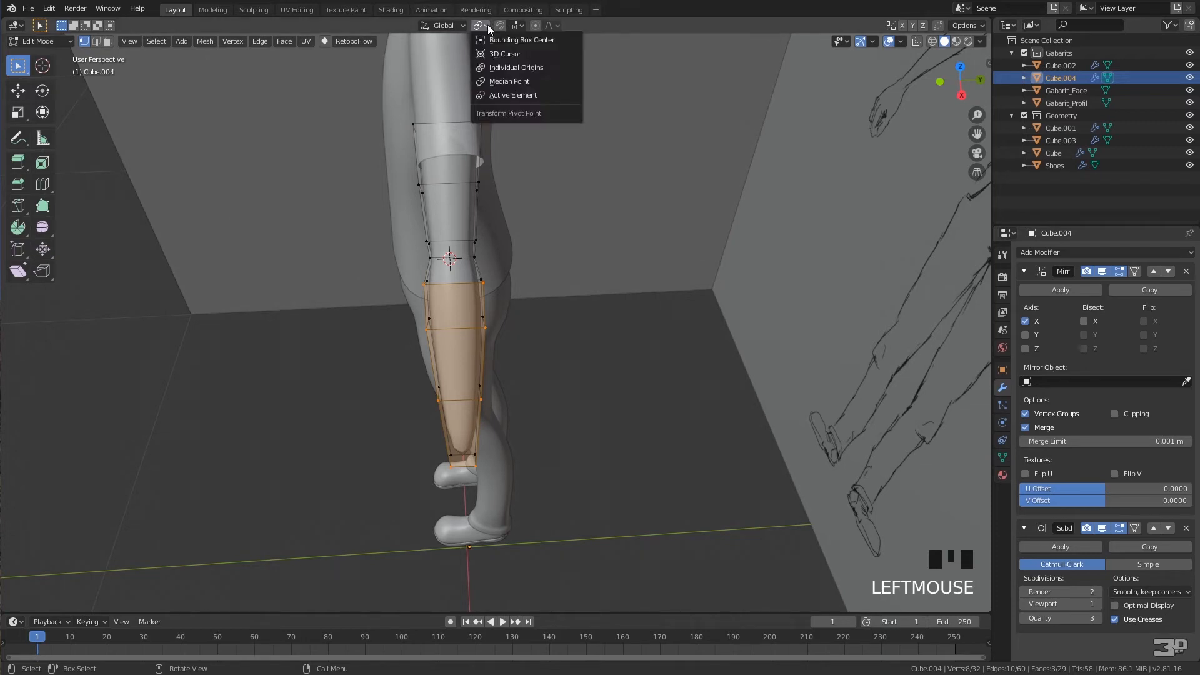
left_click(496, 55)
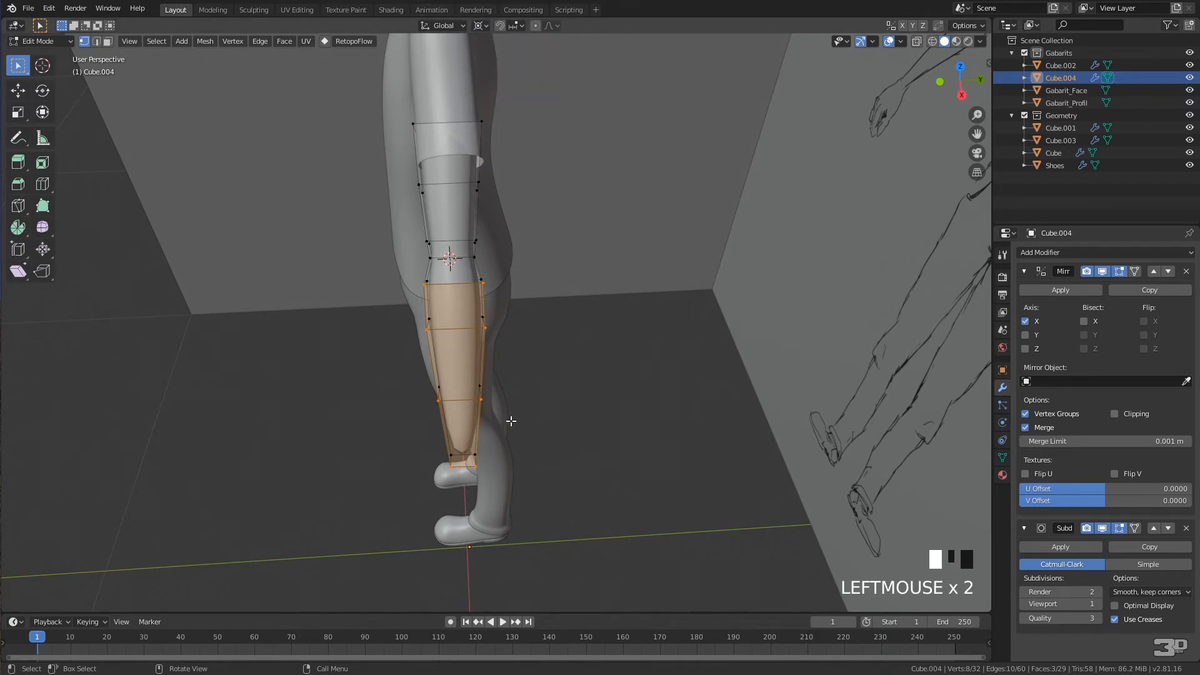
Turn on X-ray, select all forearm vertices below the elbow and rotate them slightly forward around the 3D cursor.
key("r")
key("Escape")
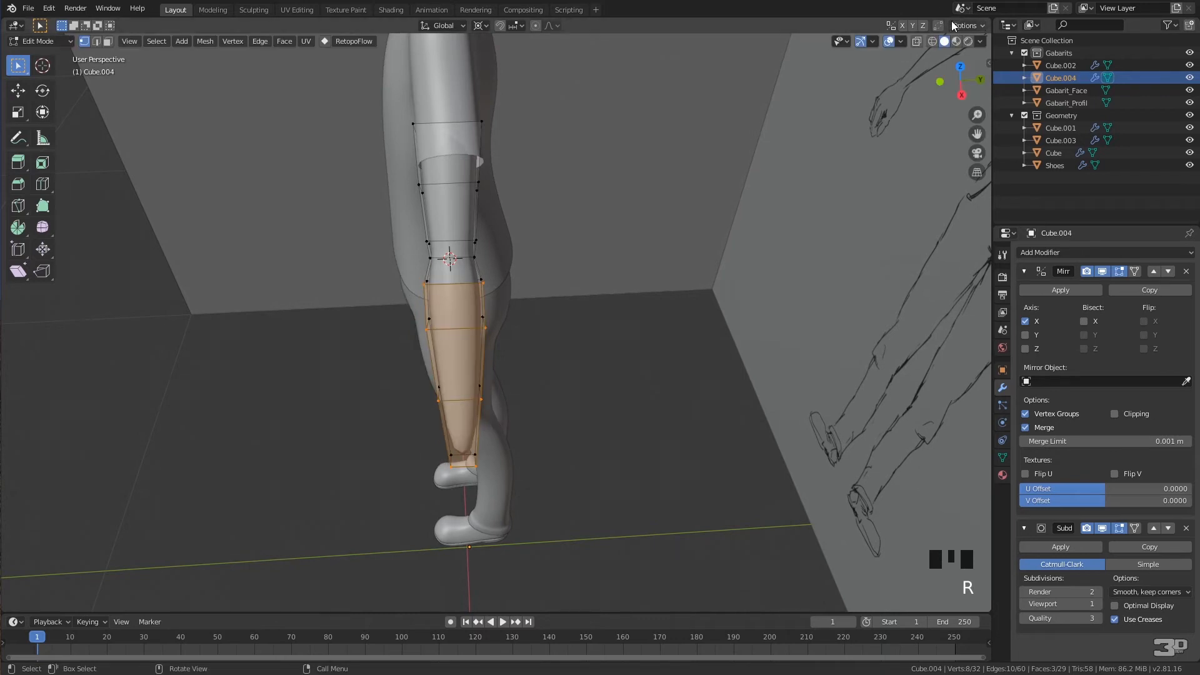
left_click(916, 40)
left_click_drag(531, 497, 371, 274)
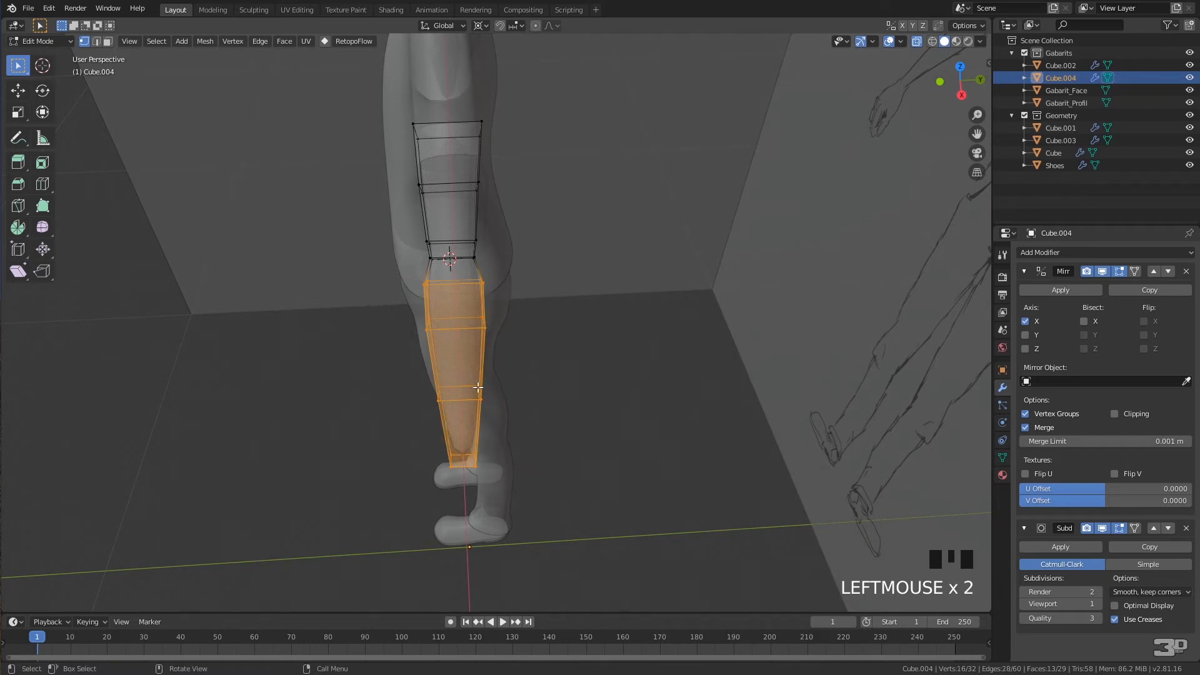
key("r")
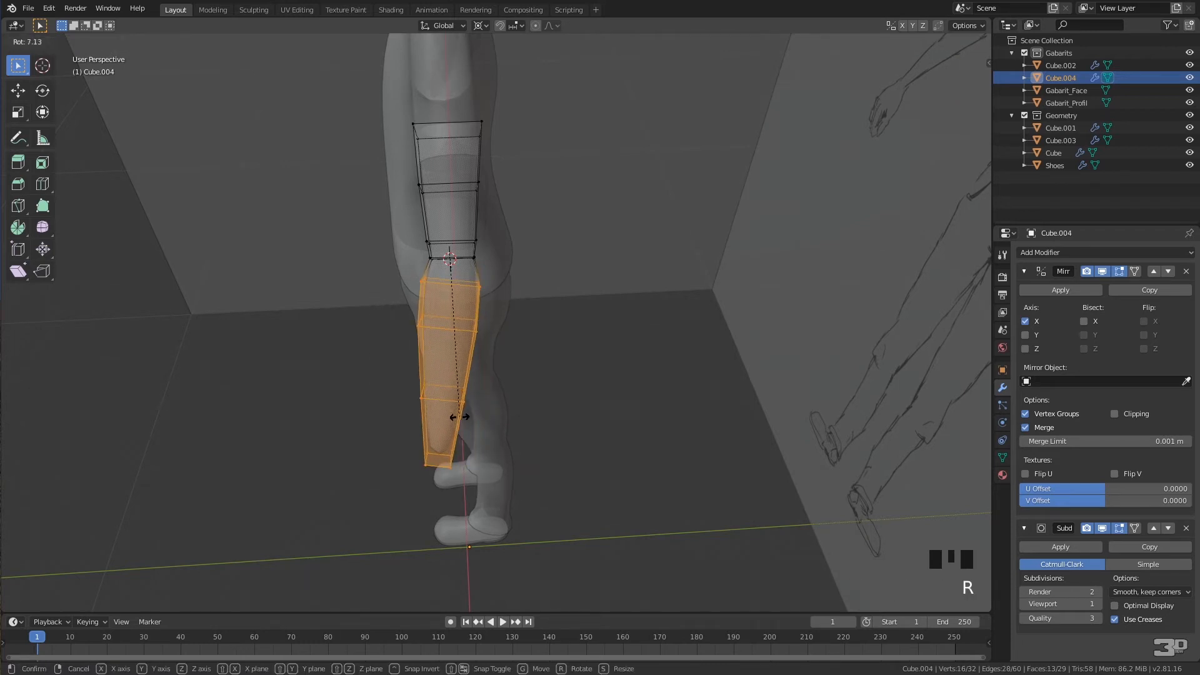
left_click(451, 417)
Select the rear vertex pair of the elbow loop and move it about 0.006 m back in Y.
left_click(492, 255)
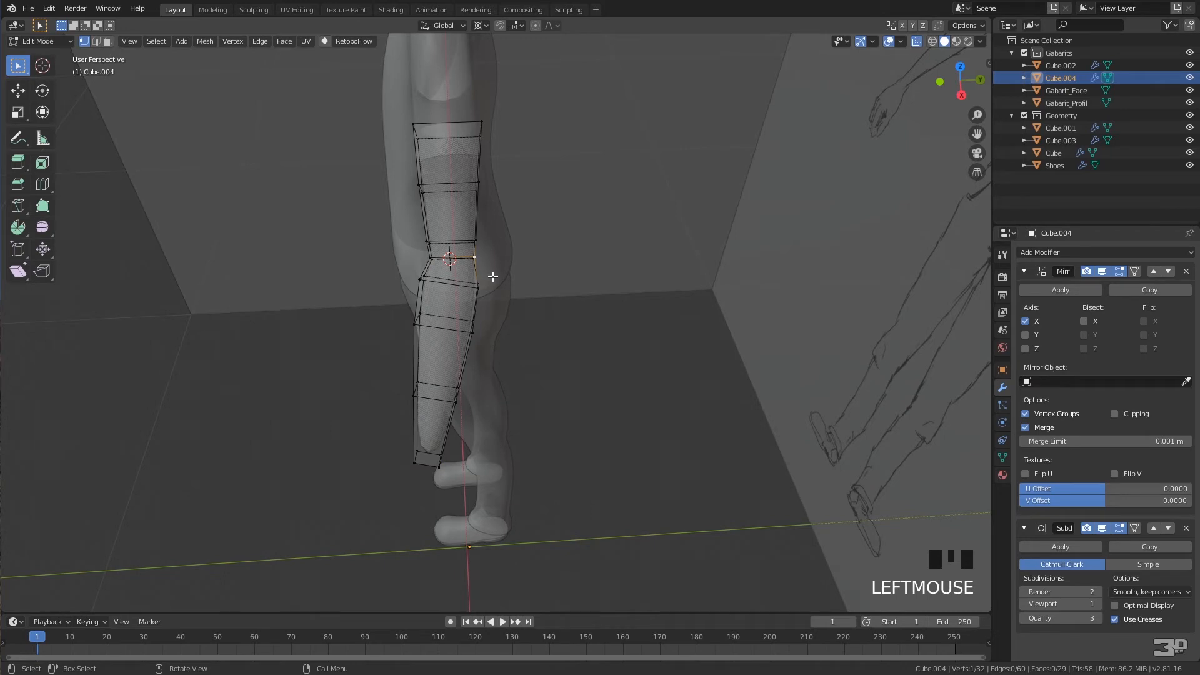
left_click_drag(490, 250, 467, 264)
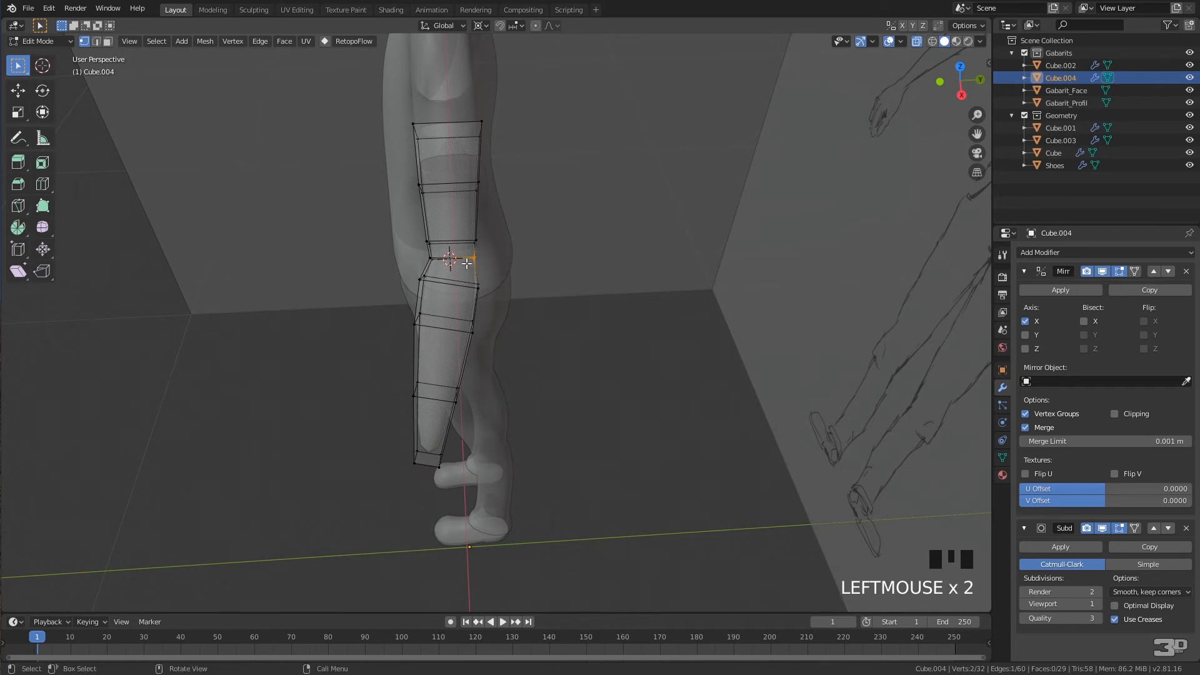
key("g")
left_click(471, 267)
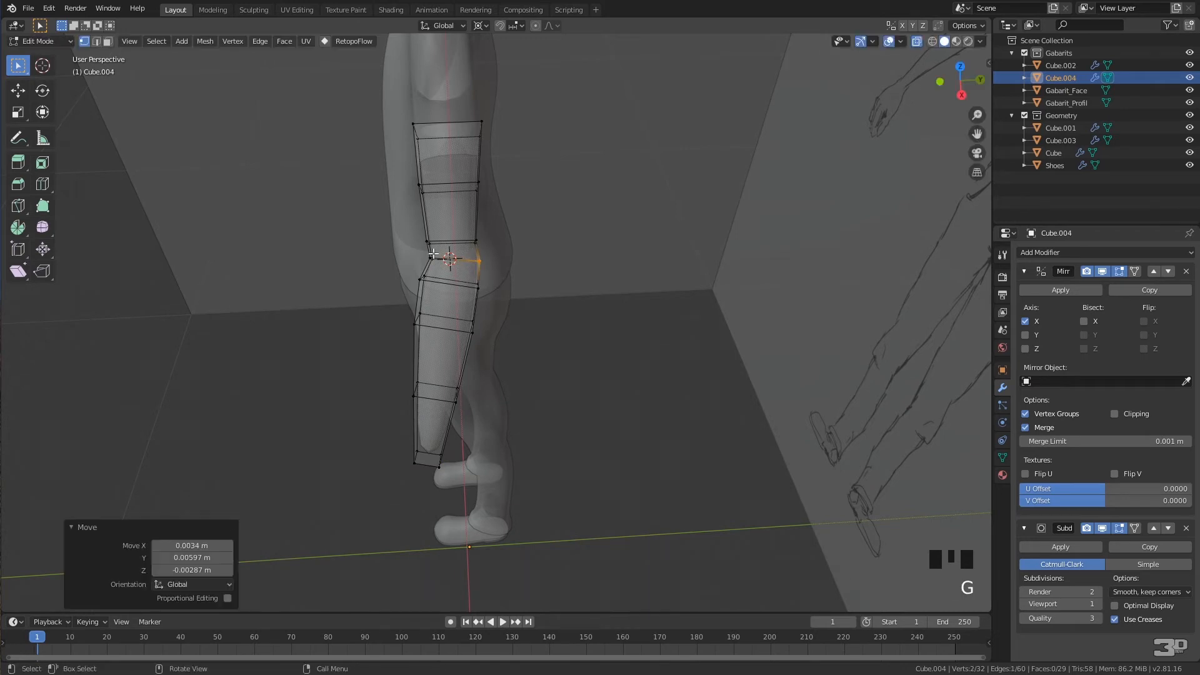
Move the outer vertex pair of the loop below the elbow slightly inward, and adjust that loop's inner vertices toward the arm's centre.
left_click(558, 250)
middle_click_drag(558, 250, 482, 289)
scroll(530, 254, "up", 2)
left_click(471, 242)
scroll(456, 262, "down", 2)
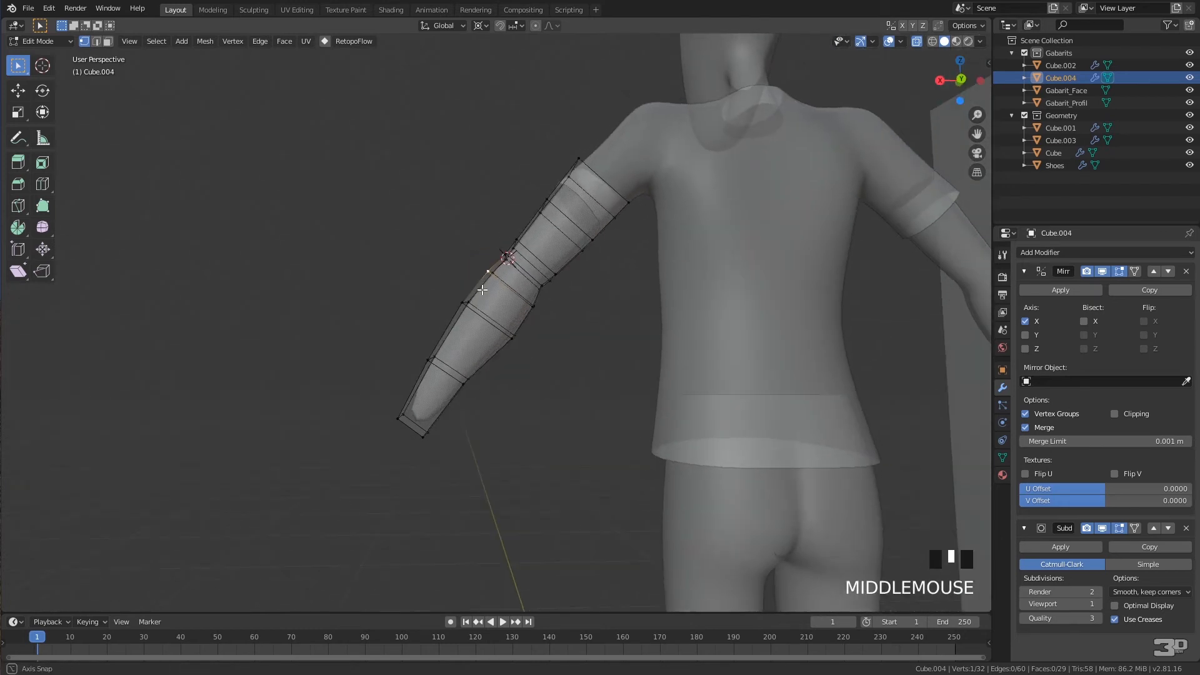
left_click(472, 265, "shift")
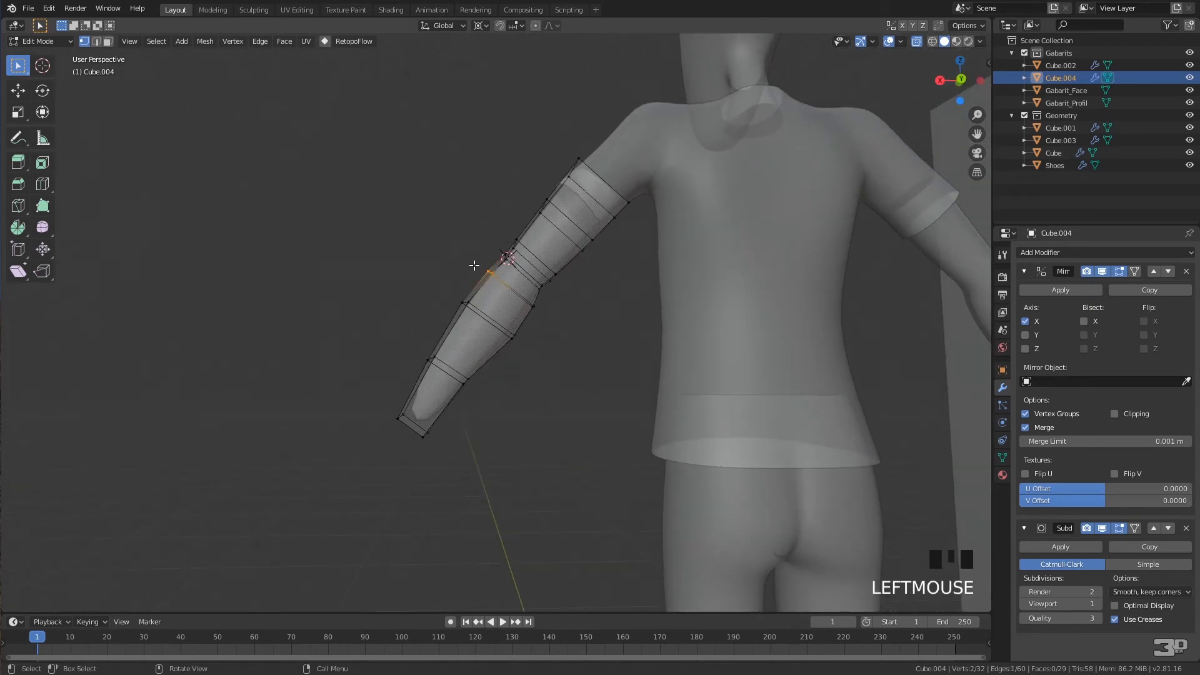
key("g")
left_click(478, 266)
key("g")
left_click(520, 295)
Select the outer vertex pair of the loop above the wrist and move it inward by -0.00316 m in X and -0.00157 m in Z.
left_click_drag(484, 398, 417, 344)
left_click(420, 349)
key("g")
left_click(461, 374)
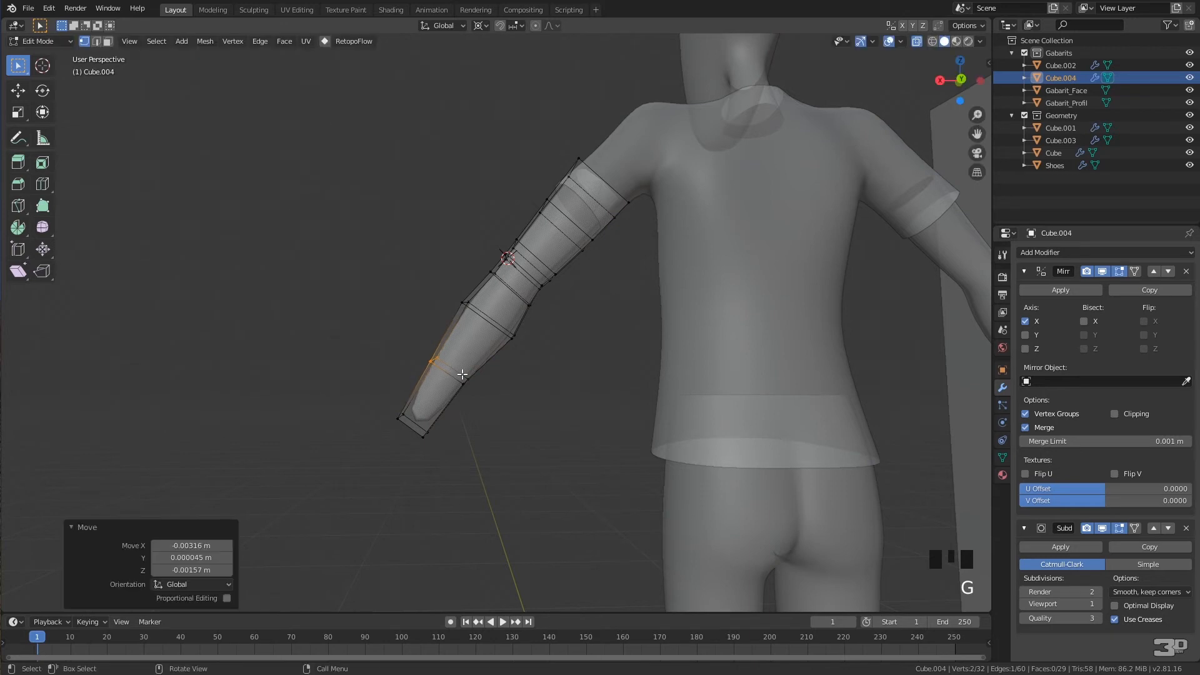
Select the rear vertex pair of the loop just above the elbow and scale it to 0.71 around its own centre instead of the 3D cursor.
middle_click_drag(459, 302, 514, 237)
left_click(539, 275)
middle_click_drag(562, 306, 560, 275)
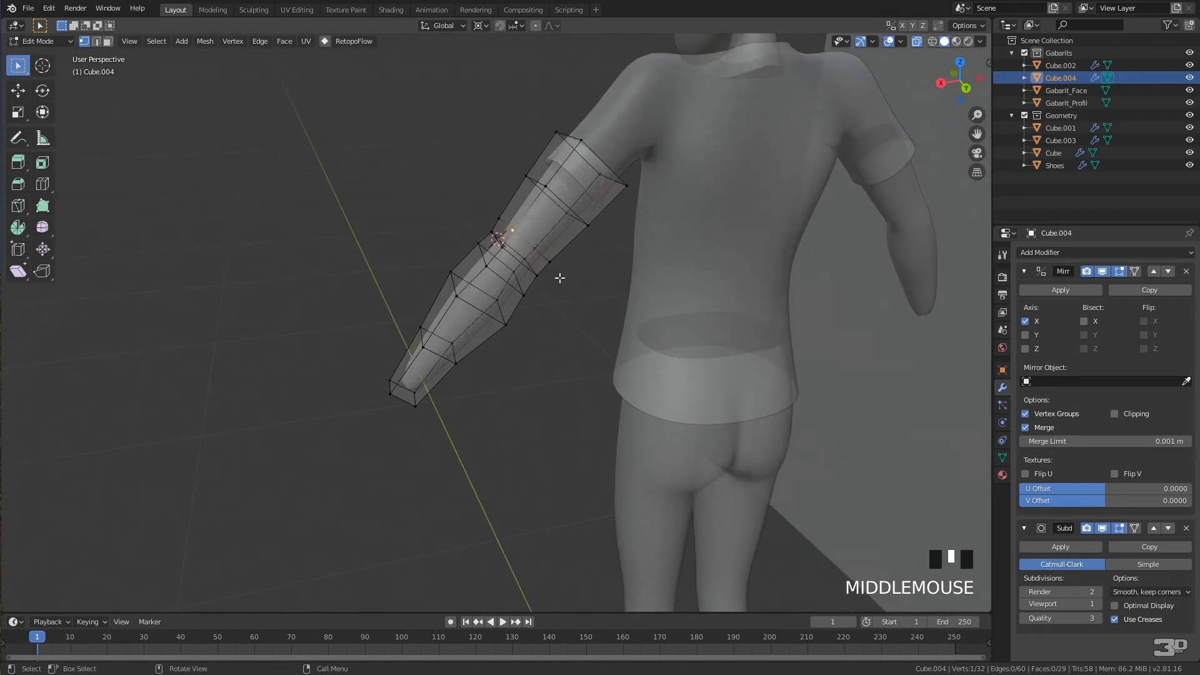
left_click(537, 274, "shift")
middle_click_drag(544, 294, 527, 276)
key("s")
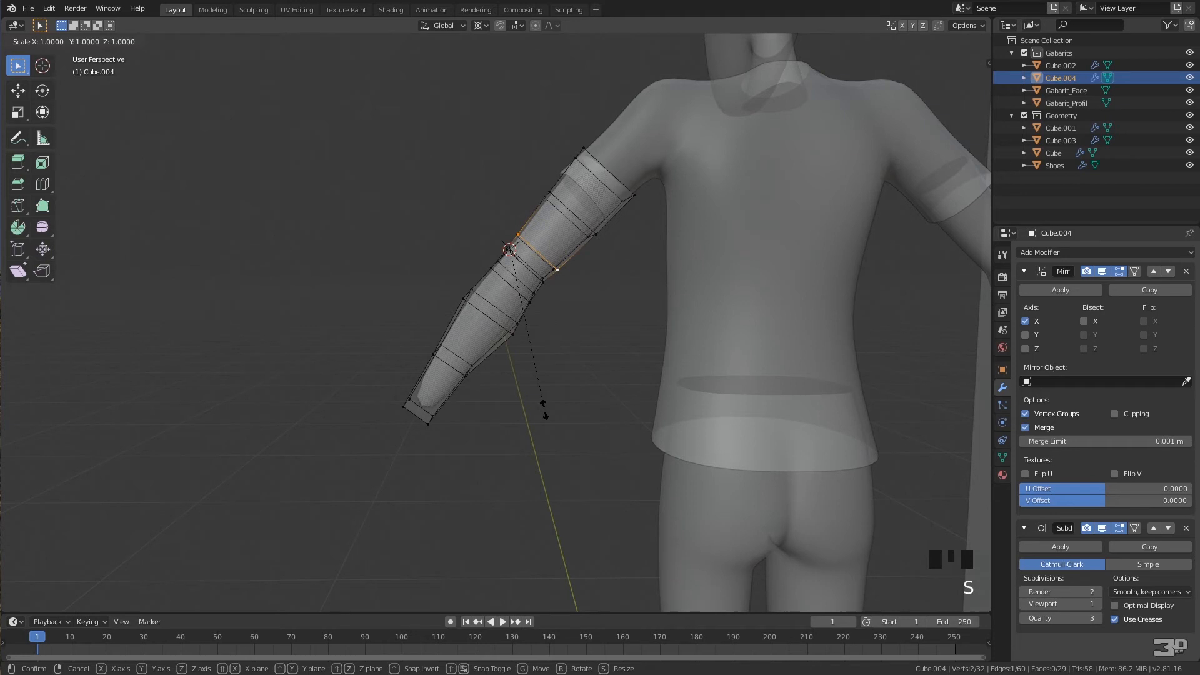
left_click(543, 391)
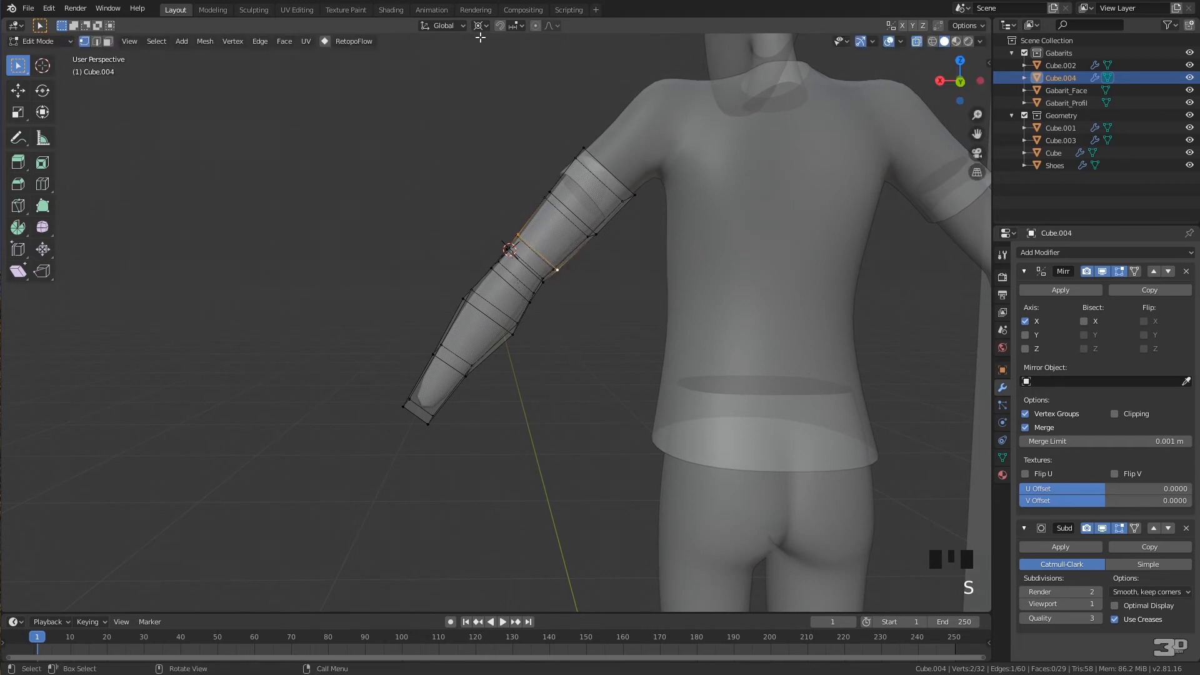
left_click(480, 26)
left_click(522, 80)
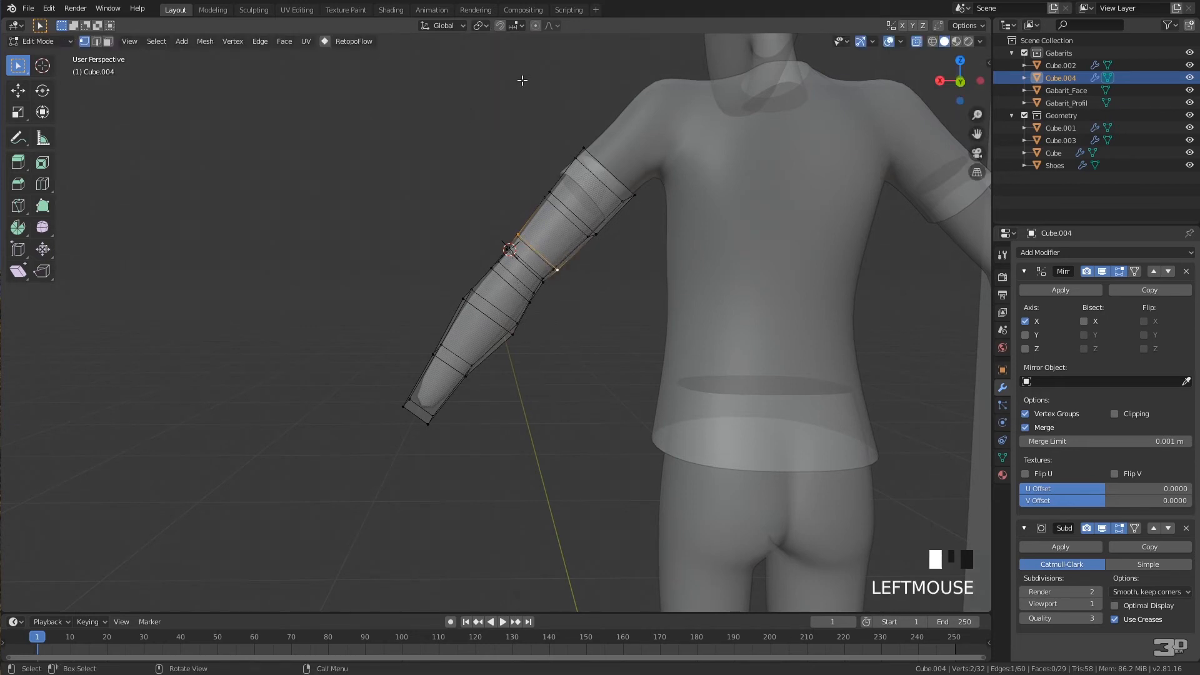
key("s")
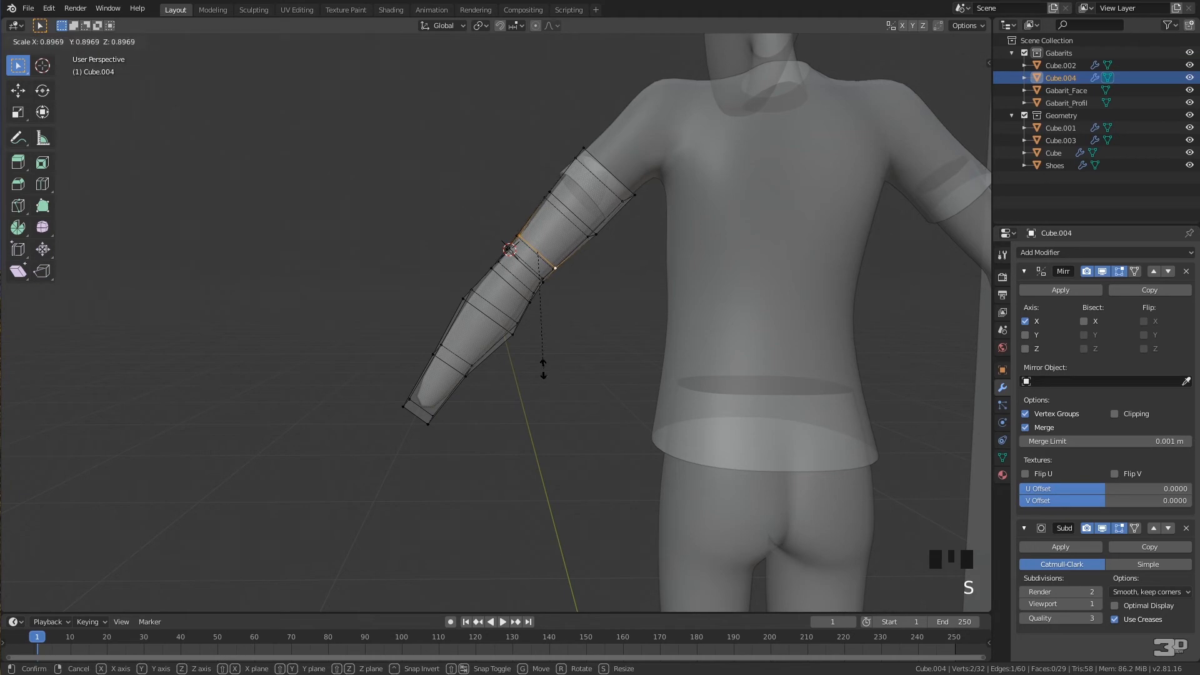
left_click(540, 346)
Turn off X-ray and add an edge loop between the lowest forearm loop and the arm's end.
middle_click_drag(541, 343, 814, 327)
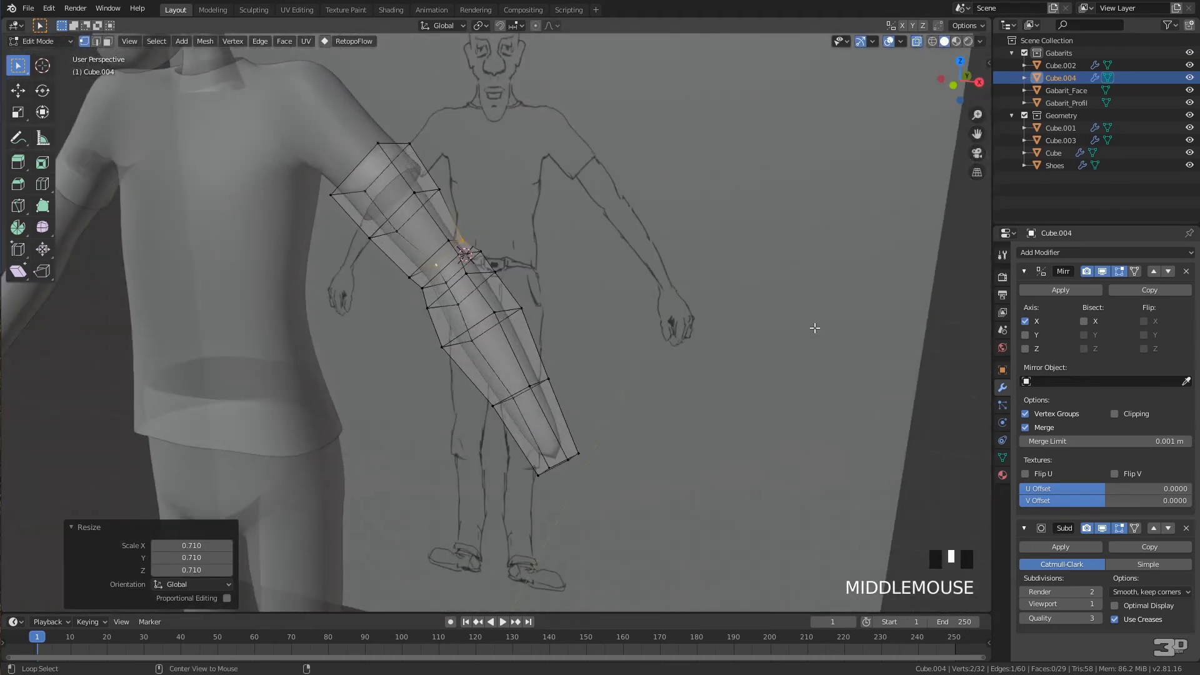
key("alt+z")
mouse_move(696, 265)
middle_mouse_down()
mouse_move(671, 286)
mouse_move(672, 249)
mouse_move(566, 283)
mouse_move(599, 275)
mouse_move(546, 263)
mouse_move(656, 252)
mouse_move(639, 278)
mouse_move(595, 263)
mouse_move(644, 288)
middle_mouse_up()
scroll(671, 286, "down", 2)
mouse_move(500, 369)
middle_mouse_down("shift")
mouse_move(496, 300)
mouse_move(573, 305)
mouse_move(546, 265)
mouse_move(479, 319)
middle_mouse_up("shift")
scroll(496, 300, "down", 3)
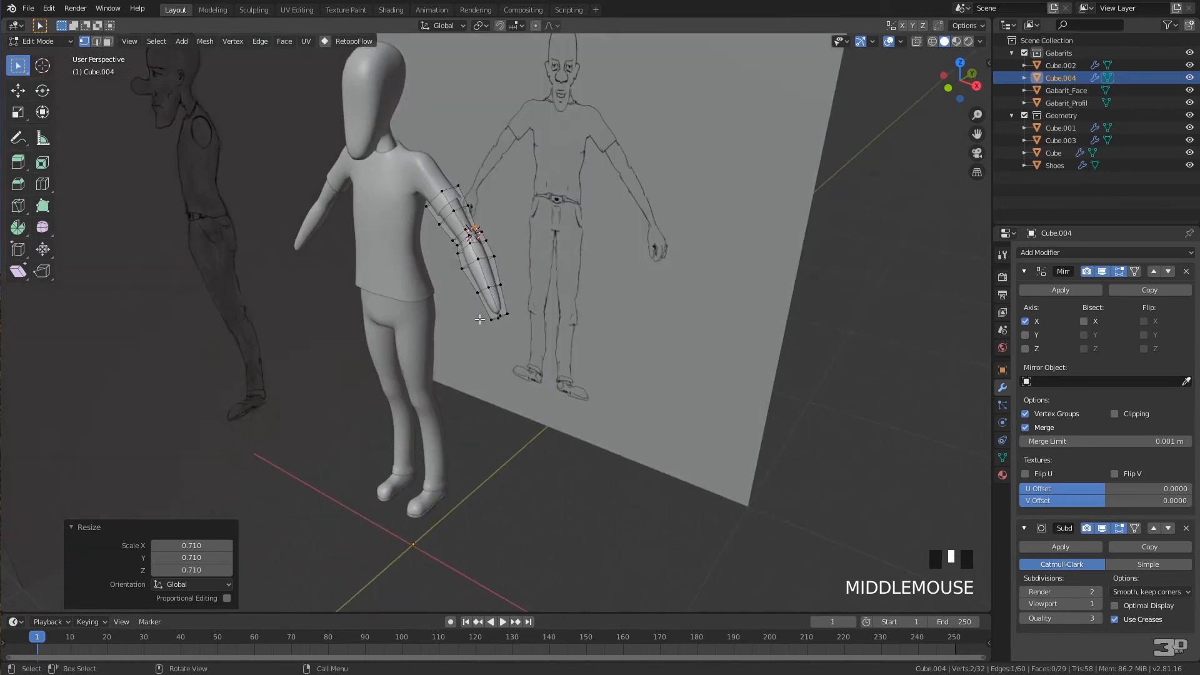
scroll(491, 325, "up", 3)
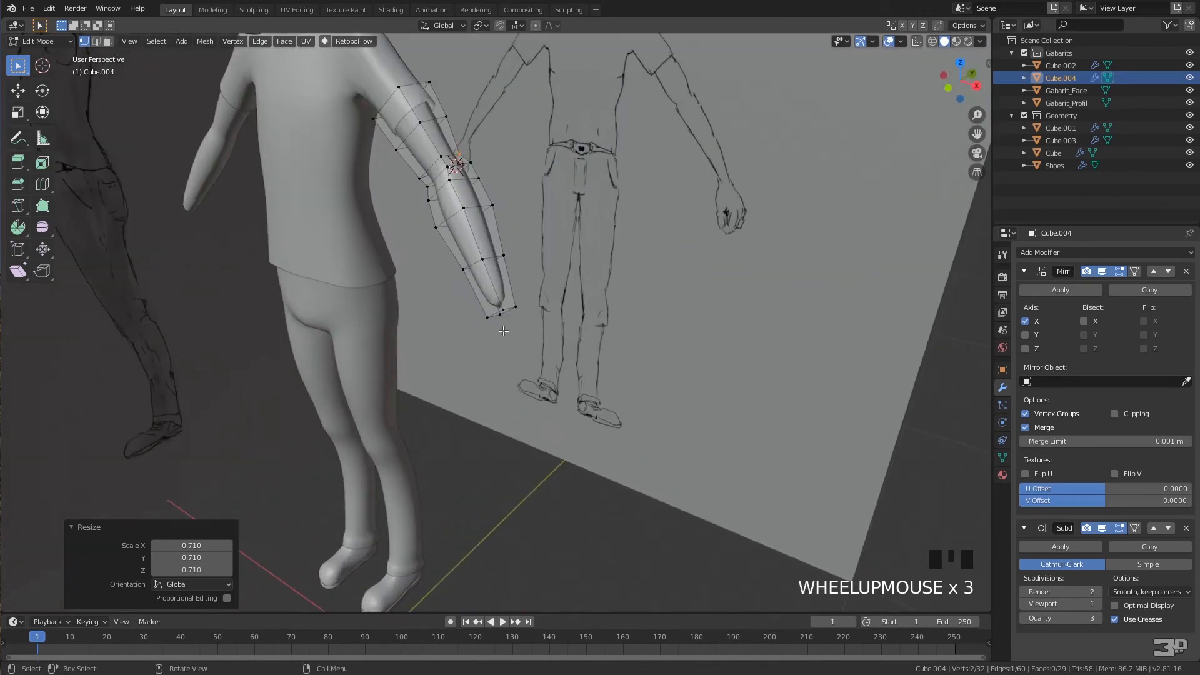
key("ctrl+r")
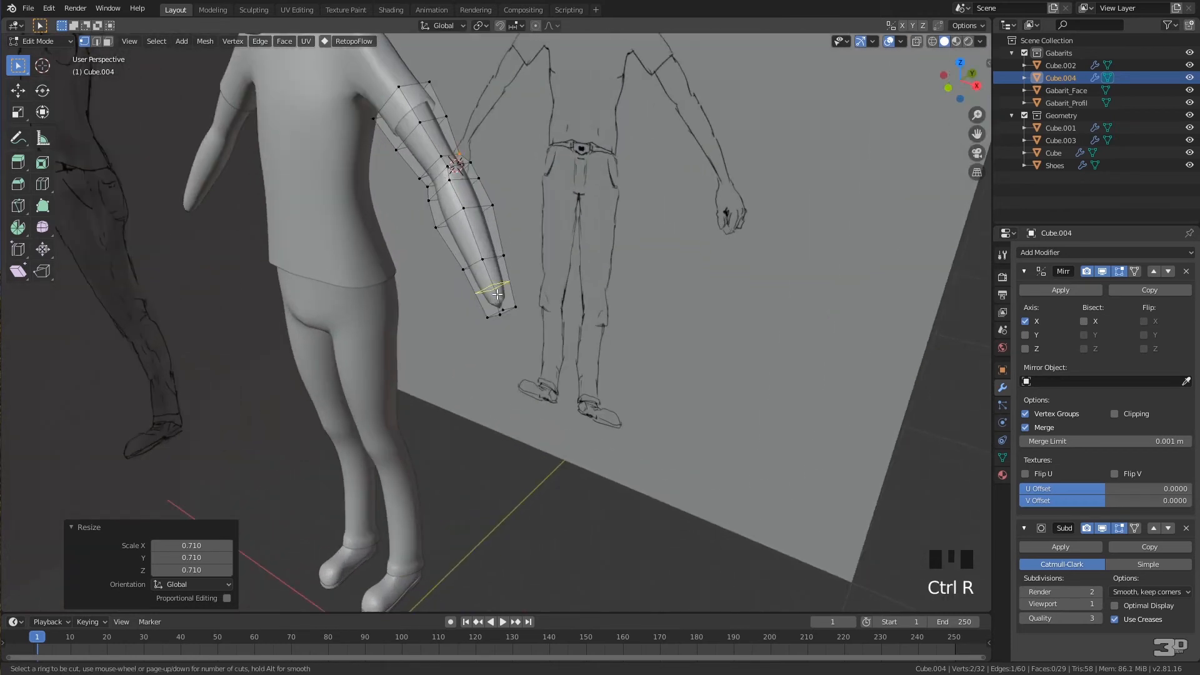
left_click(497, 292)
left_click(512, 303)
Widen the arm's end by moving its opposite vertex pairs outward, one of them by about 0.013 m in Y.
mouse_move(512, 303)
middle_mouse_down()
mouse_move(562, 314)
mouse_move(476, 309)
mouse_move(482, 256)
mouse_move(456, 273)
mouse_move(451, 236)
mouse_move(524, 285)
mouse_move(516, 302)
middle_mouse_up()
scroll(562, 314, "up", 3)
left_click(469, 255)
key("g")
left_click(456, 247)
left_click_drag(516, 303, 466, 252)
key("g")
left_click(497, 279)
middle_click_drag(497, 278, 526, 329)
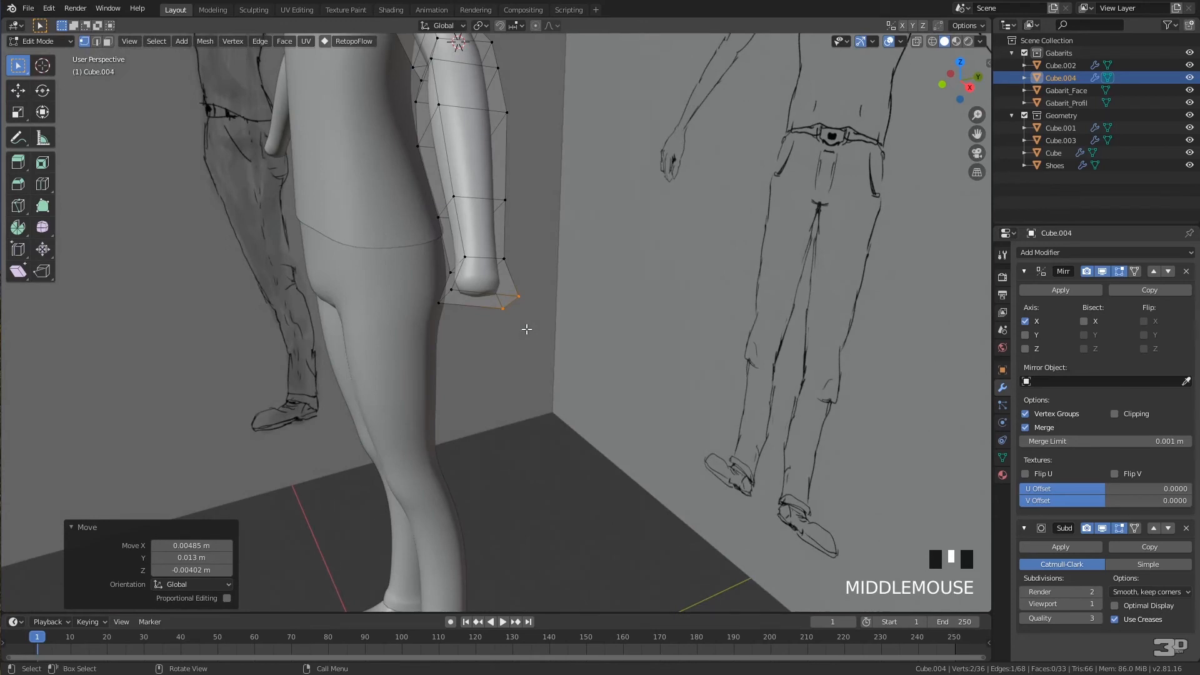
Extrude the arm's end face three times along its normal by about 0.036, 0.033 and 0.031 m to form the hand.
key("e")
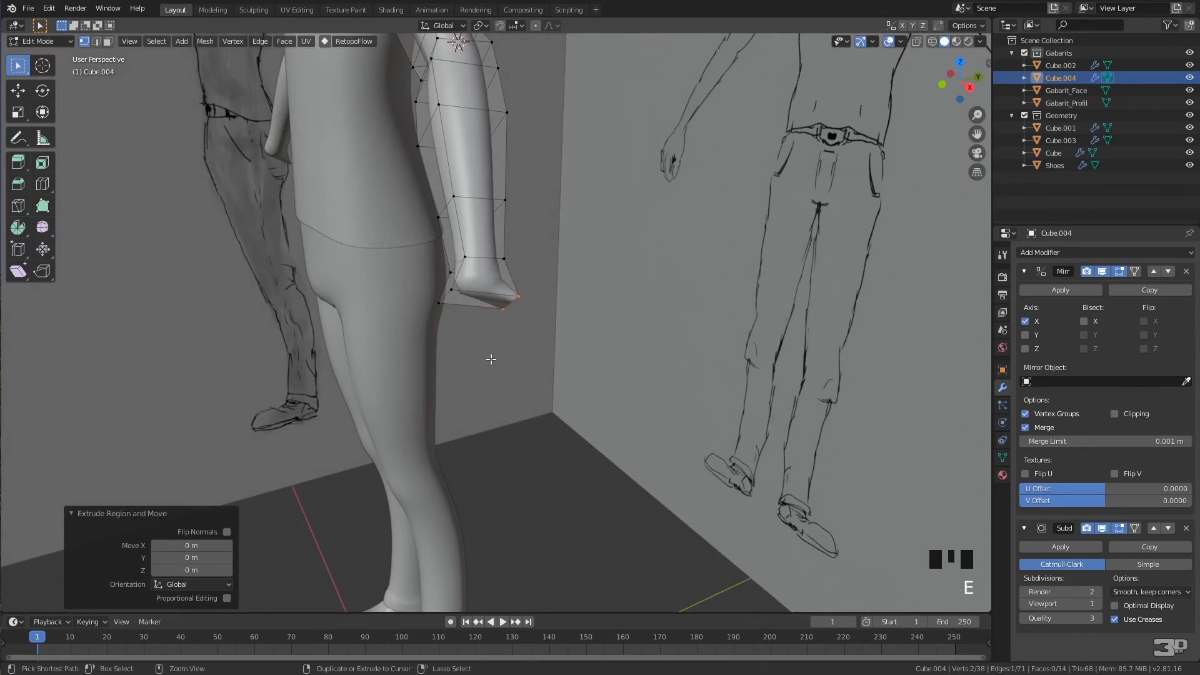
key("ctrl+z")
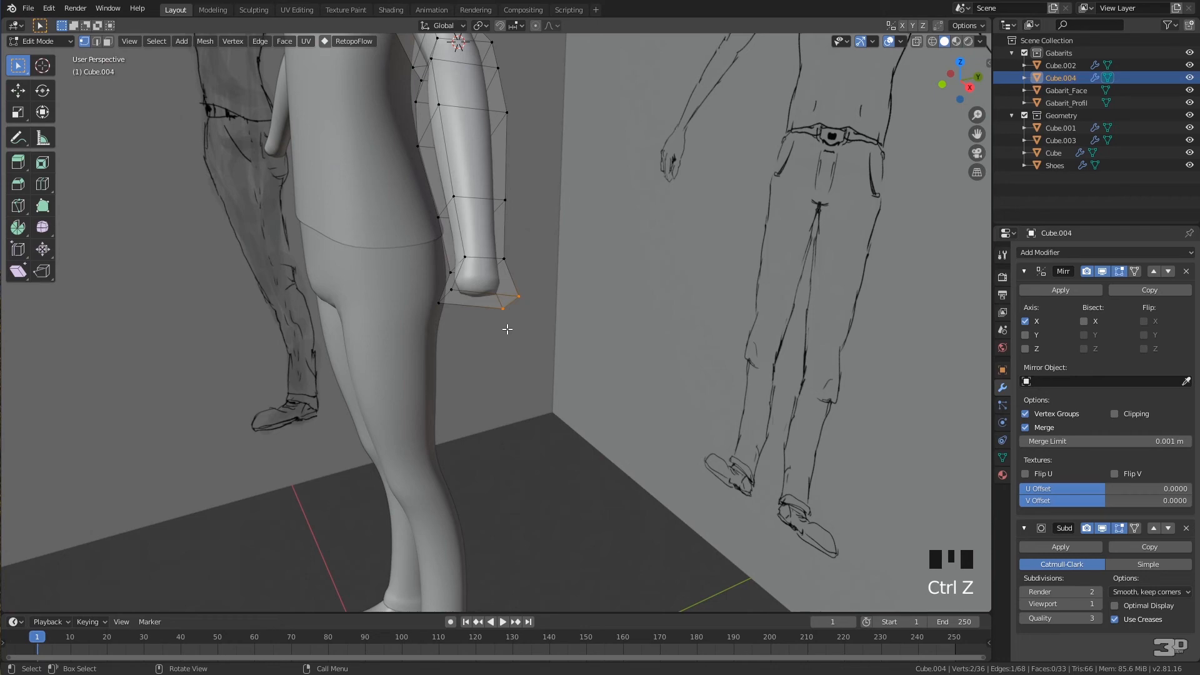
left_click(485, 304)
middle_click_drag(485, 304, 612, 309)
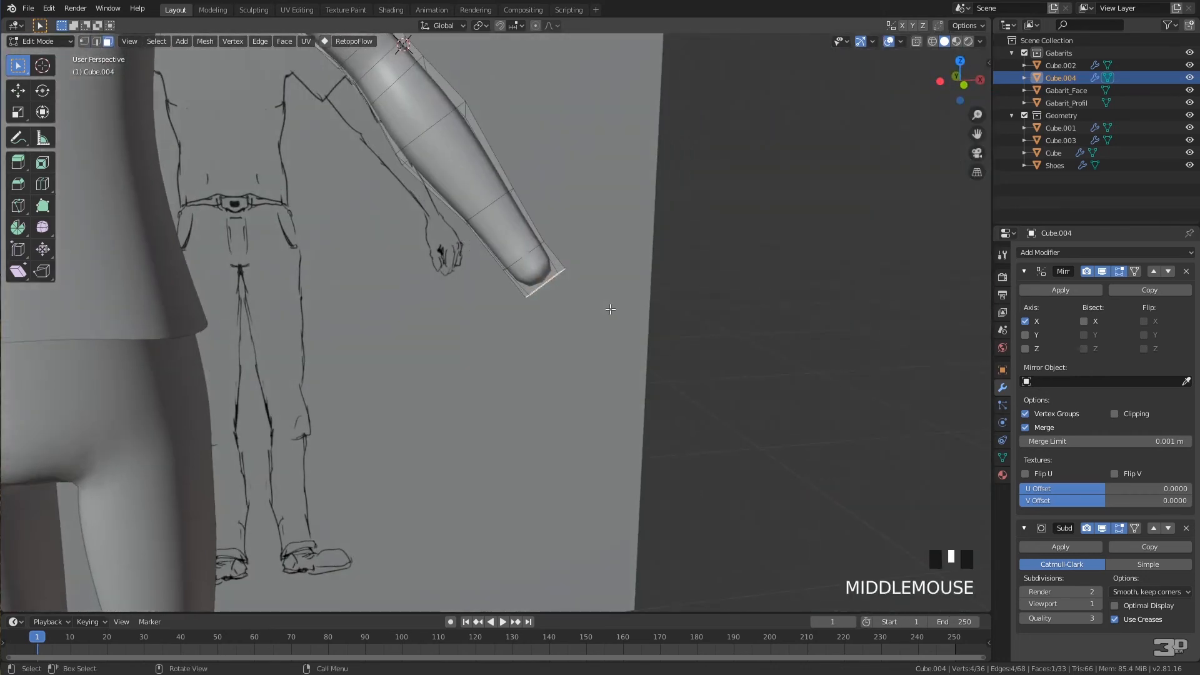
key("e")
left_click(634, 336)
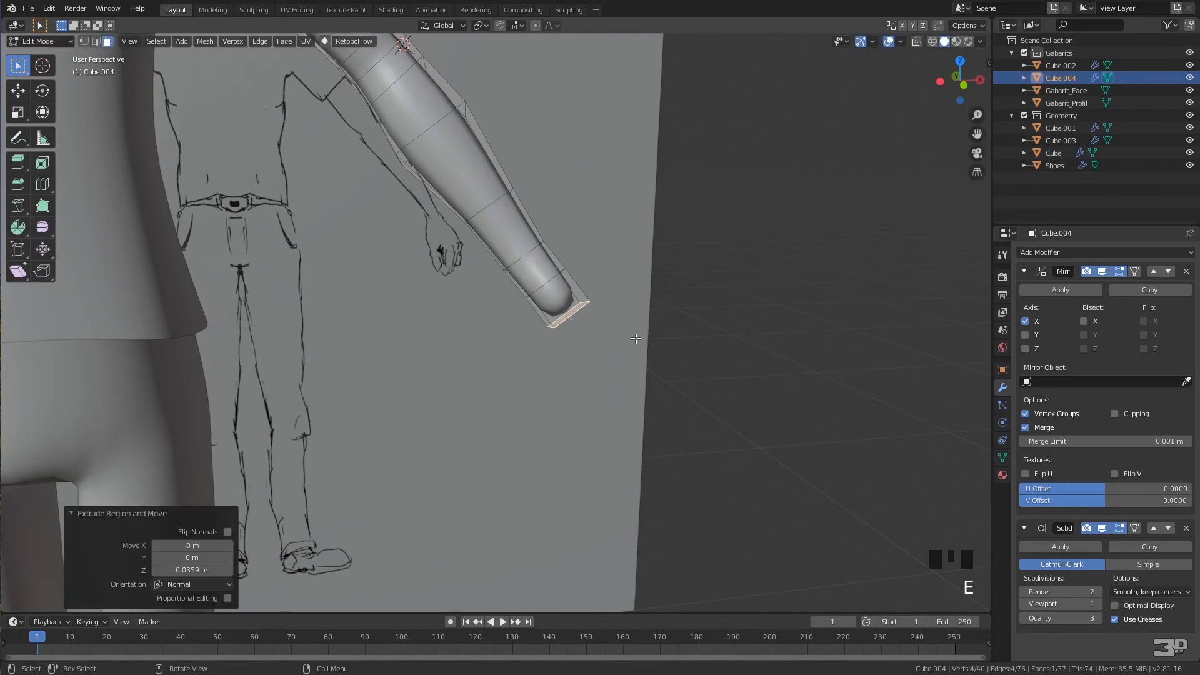
key("e")
left_click(651, 367)
key("e")
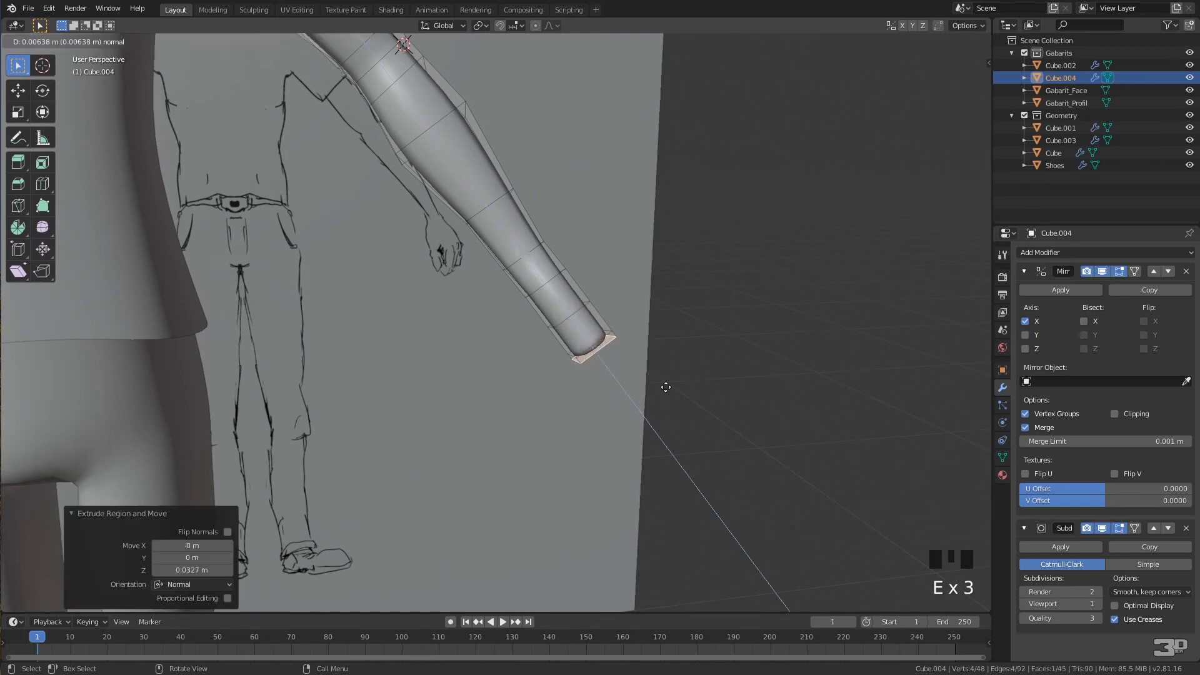
left_click(677, 400)
Turn on X-ray and move the body-side vertex pair of the wrist loop outward by about 0.0127 m in X and 0.0045 m in Z.
mouse_move(678, 400)
middle_mouse_down()
mouse_move(543, 429)
mouse_move(700, 396)
mouse_move(661, 401)
middle_mouse_up()
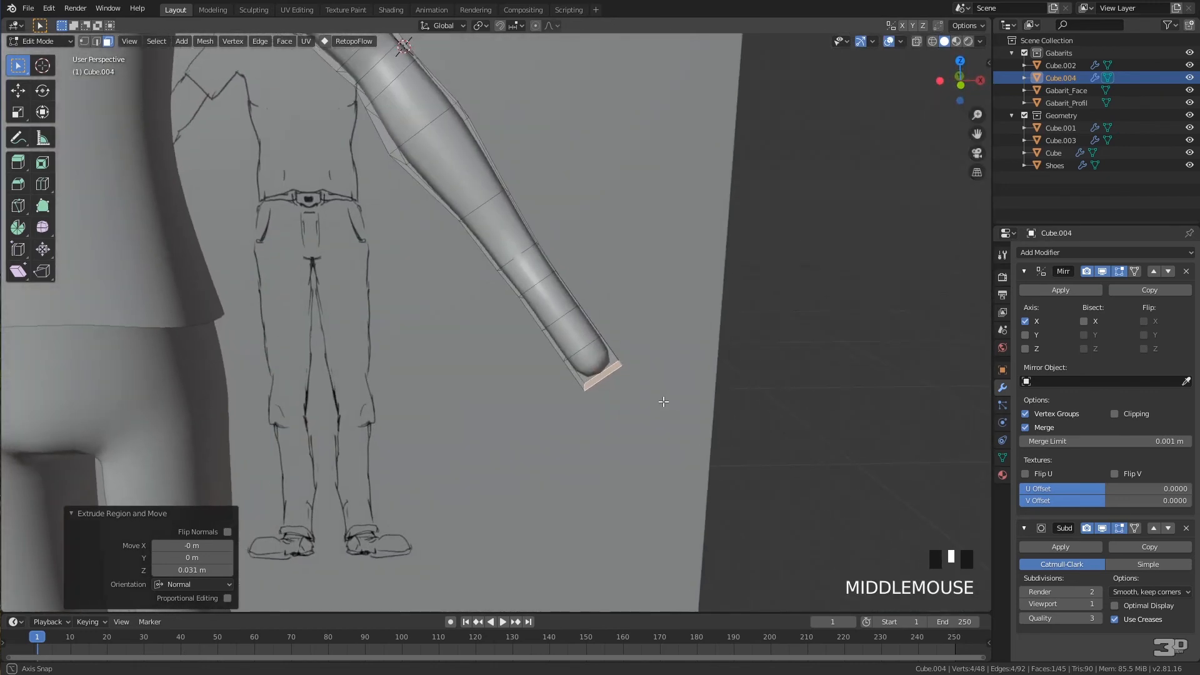
key("1")
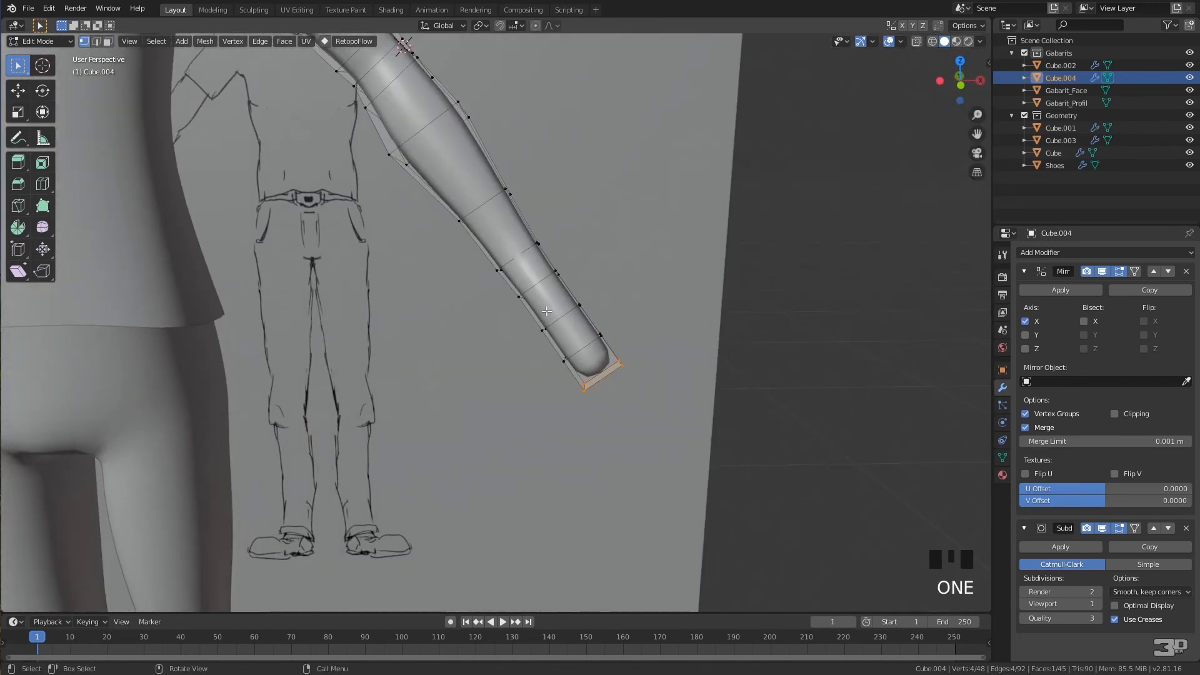
key("alt+z")
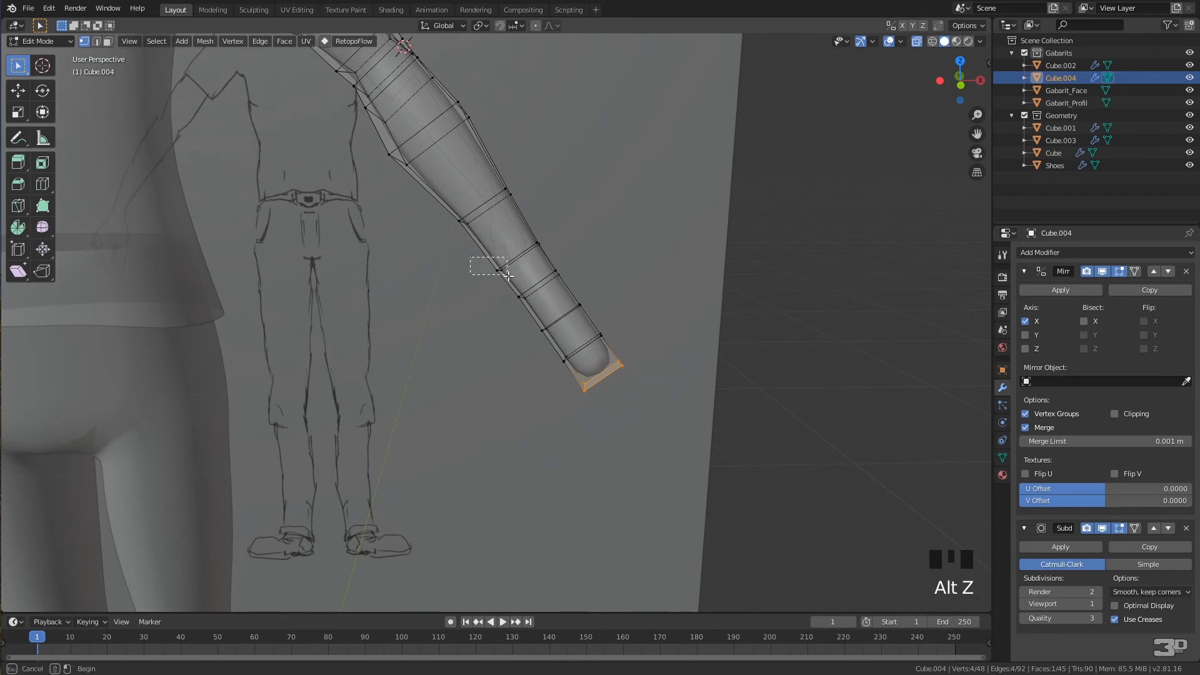
left_click(502, 273)
key("g")
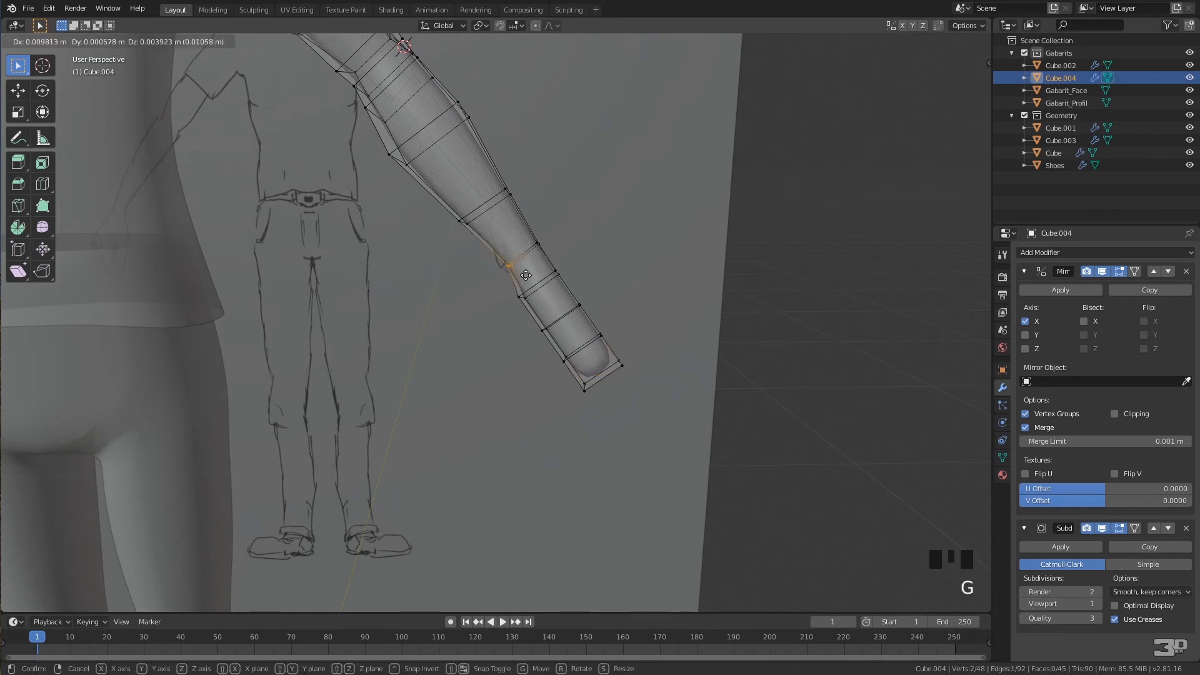
left_click(577, 291)
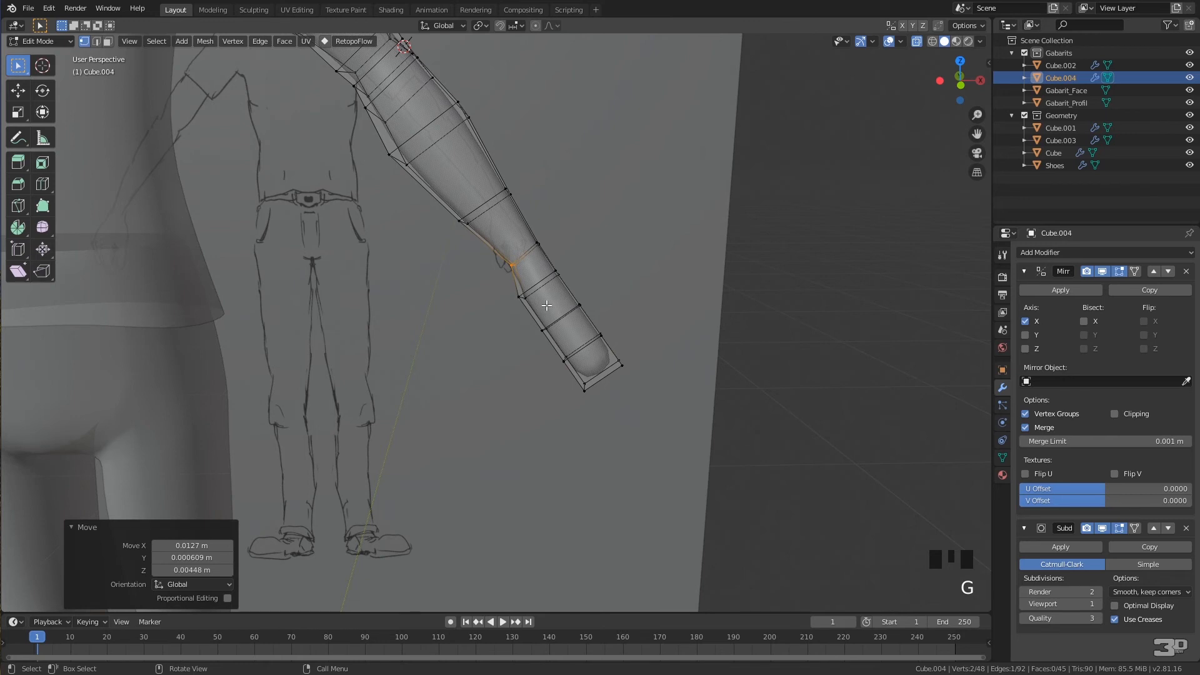
Raise the palm-side vertex pair of the last hand loop about 0.011 m in Z, and adjust both end-face pairs to bend the fingers downward.
left_click(566, 361)
key("g")
left_click(617, 342)
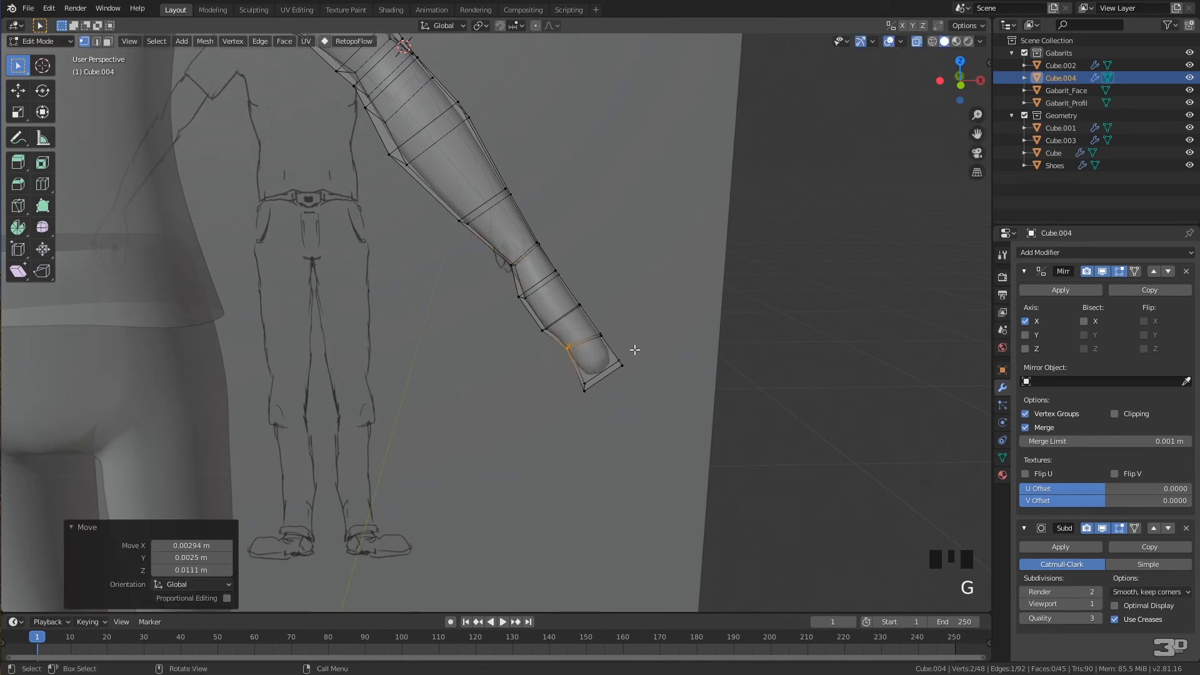
left_click(619, 366)
key("g")
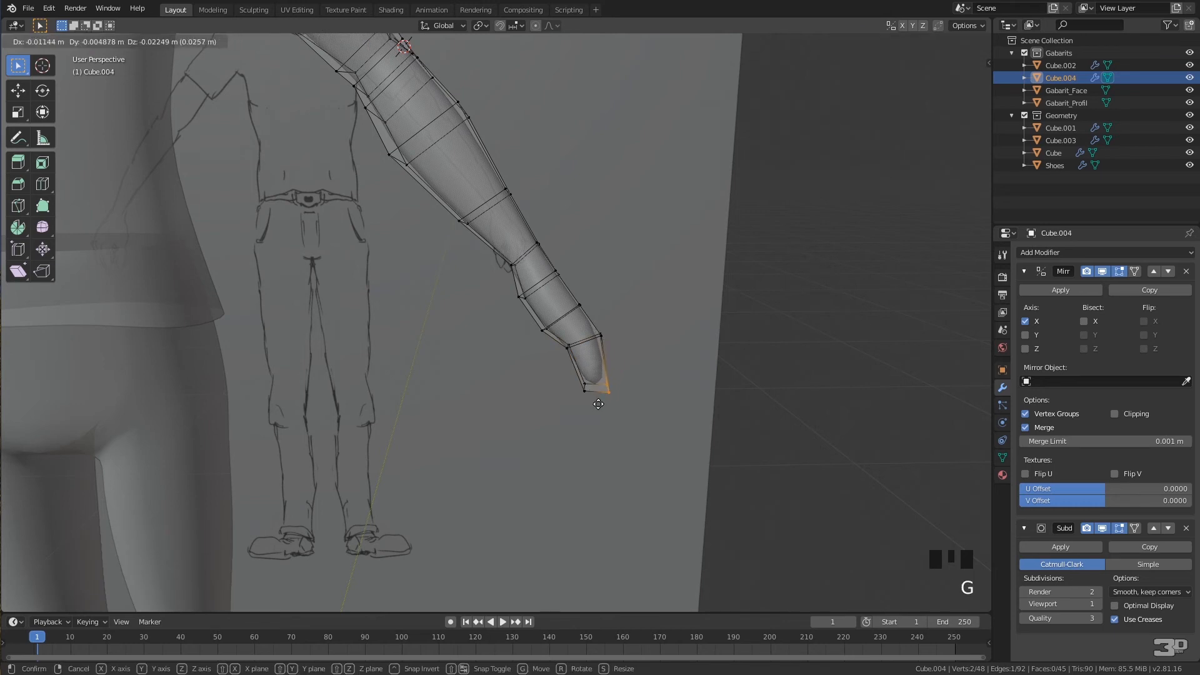
left_click(591, 402)
left_click(571, 373)
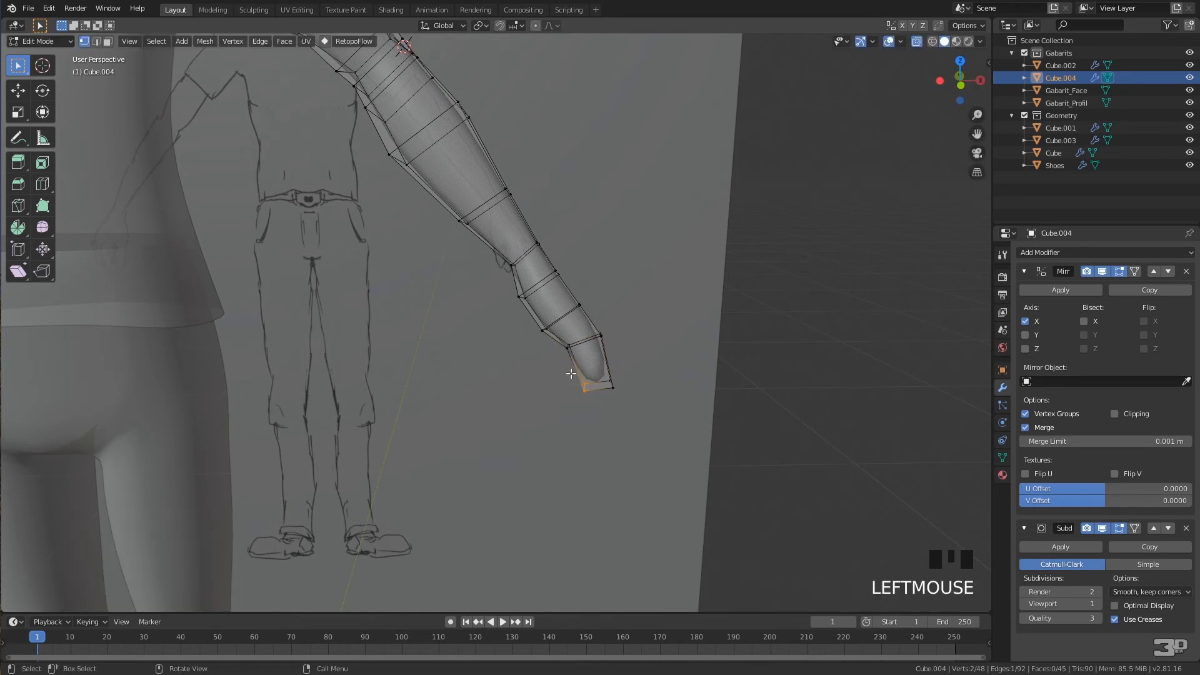
key("g")
left_click(570, 375)
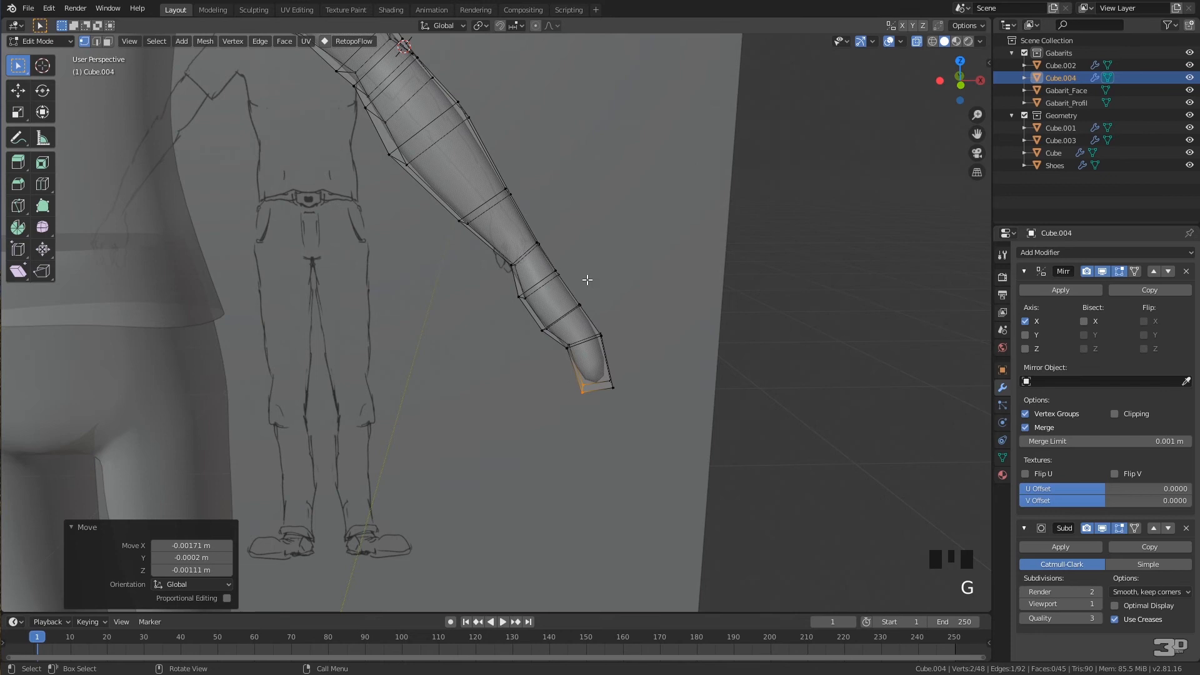
Move the knuckle vertex pair outward by about 0.006 m in X and 0.007 m in Z, and adjust the outer pairs of the two loops toward the wrist.
left_click(580, 304)
key("g")
left_click(574, 302)
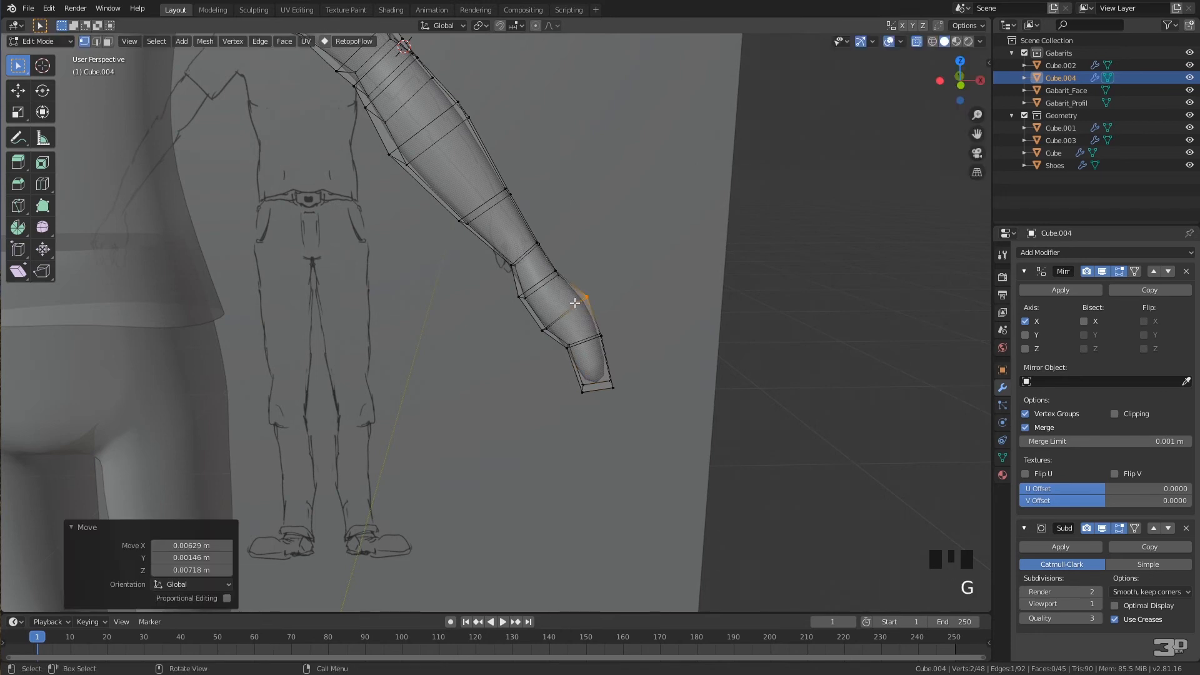
left_click_drag(569, 257, 545, 281)
key("g")
left_click(548, 277)
left_click_drag(549, 235, 527, 260)
key("g")
left_click(528, 258)
Select the hand's end face and reposition it.
middle_click_drag(529, 259, 445, 320)
key("3")
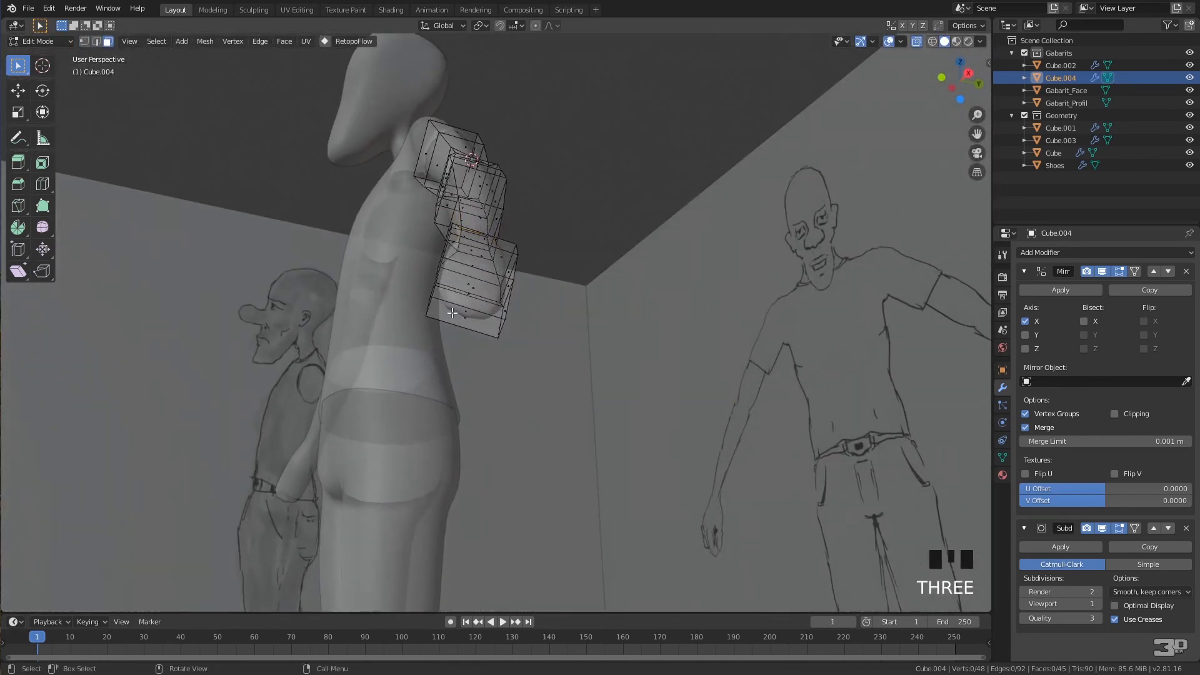
left_click(452, 312)
middle_click_drag(460, 313, 470, 401)
key("g")
left_click(490, 378)
Extrude the hand's end face about 0.025 m along its normal and rotate the new end face.
key("e")
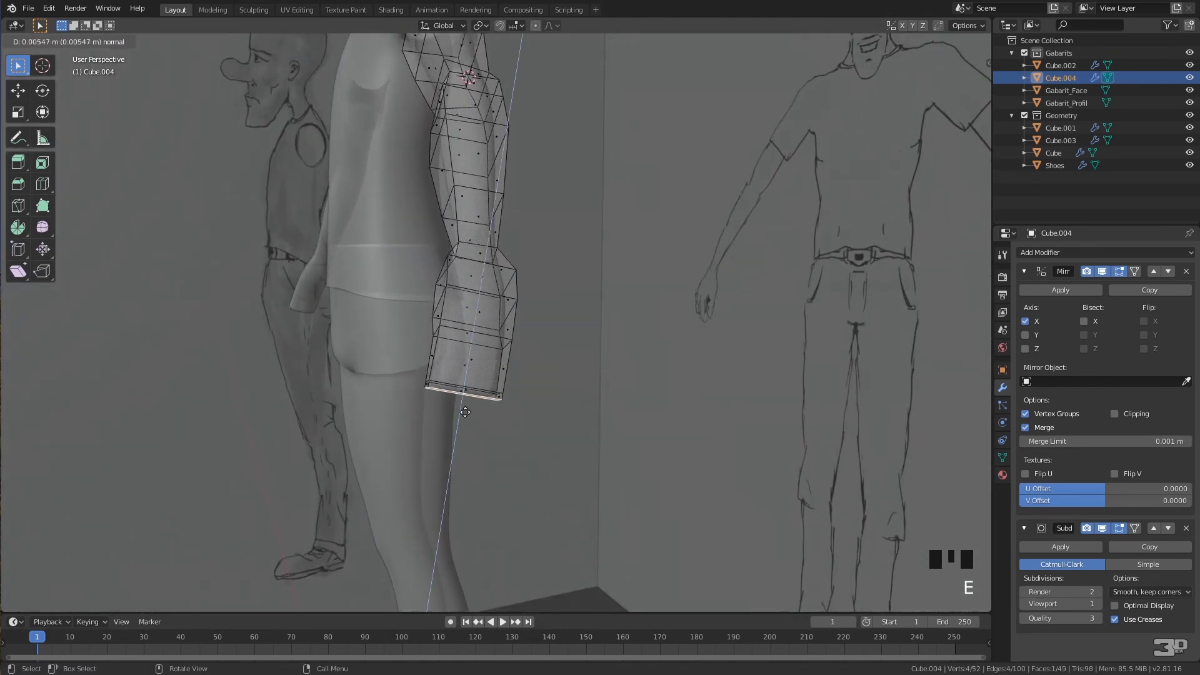
left_click(462, 430)
middle_click_drag(461, 431, 458, 432)
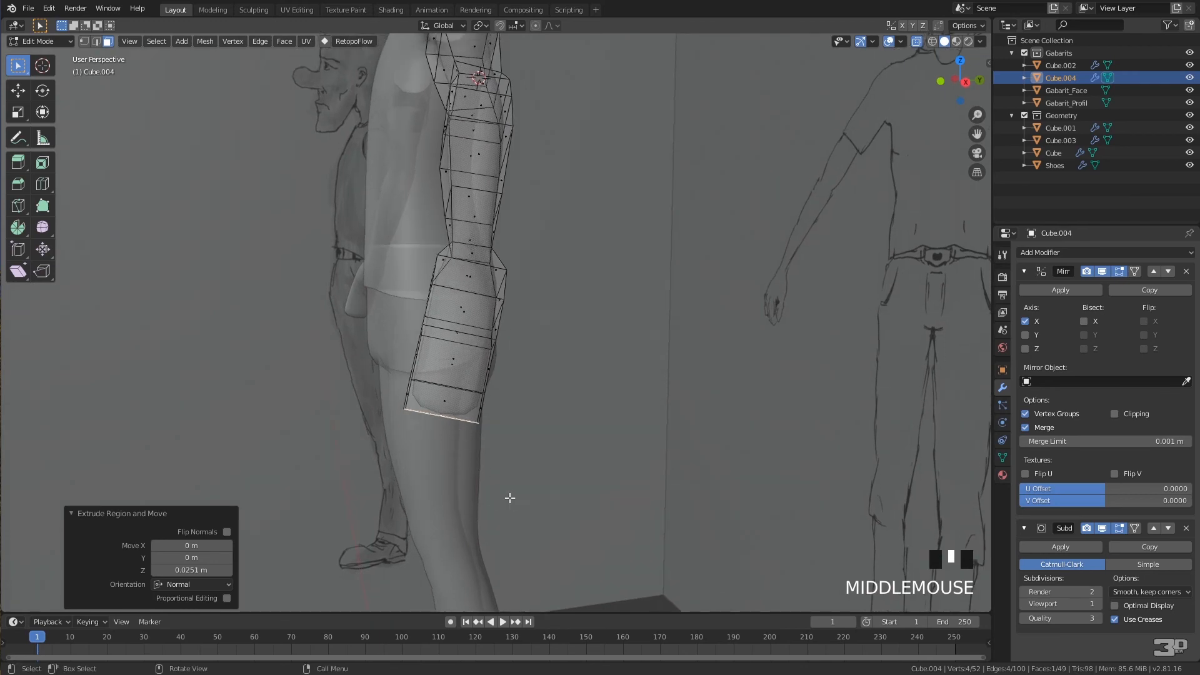
key("r")
left_click(534, 480)
Extrude the hand's front side face below the wrist about 0.05 m as a thumb, and move its end 0.0302, -0.0105, -0.0422 m in X, Y, Z.
middle_click_drag(536, 482, 510, 337)
left_click(521, 300)
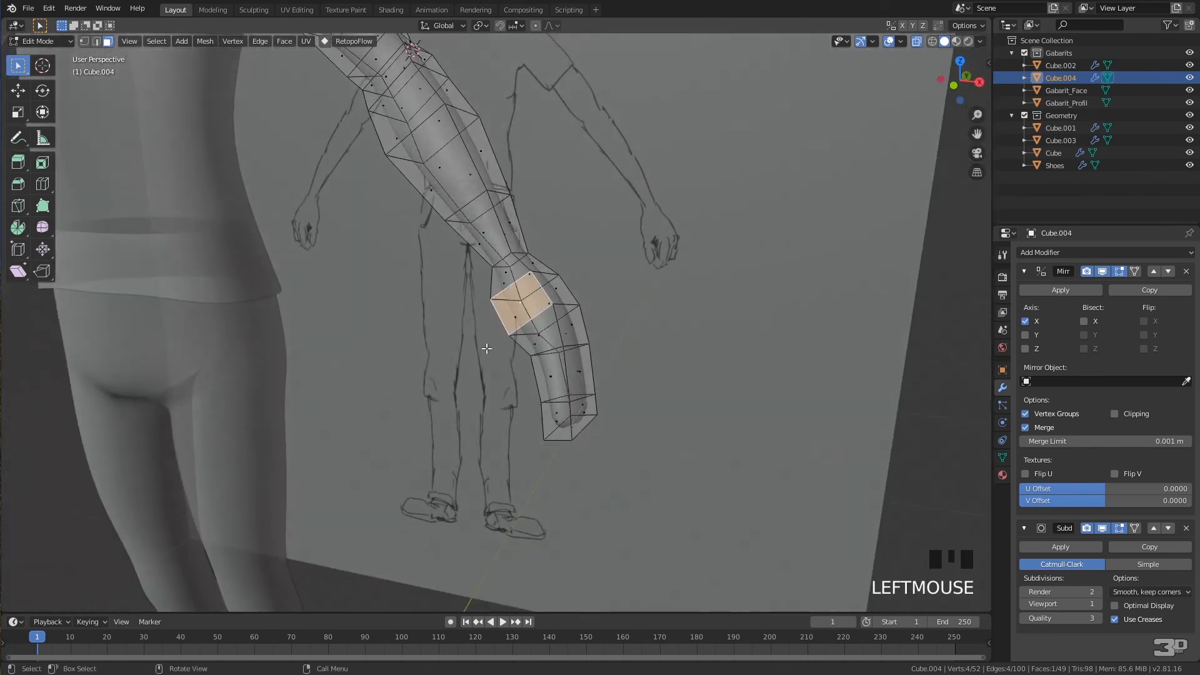
key("e")
left_click(463, 372)
middle_click_drag(463, 373, 384, 396)
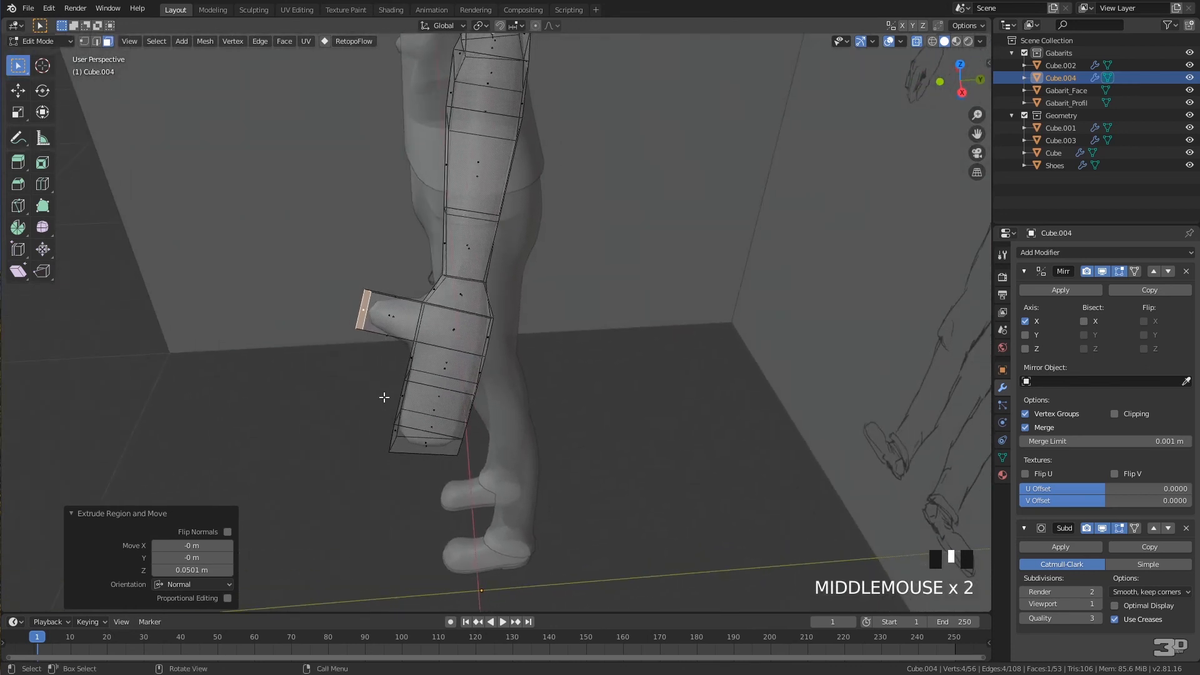
key("g")
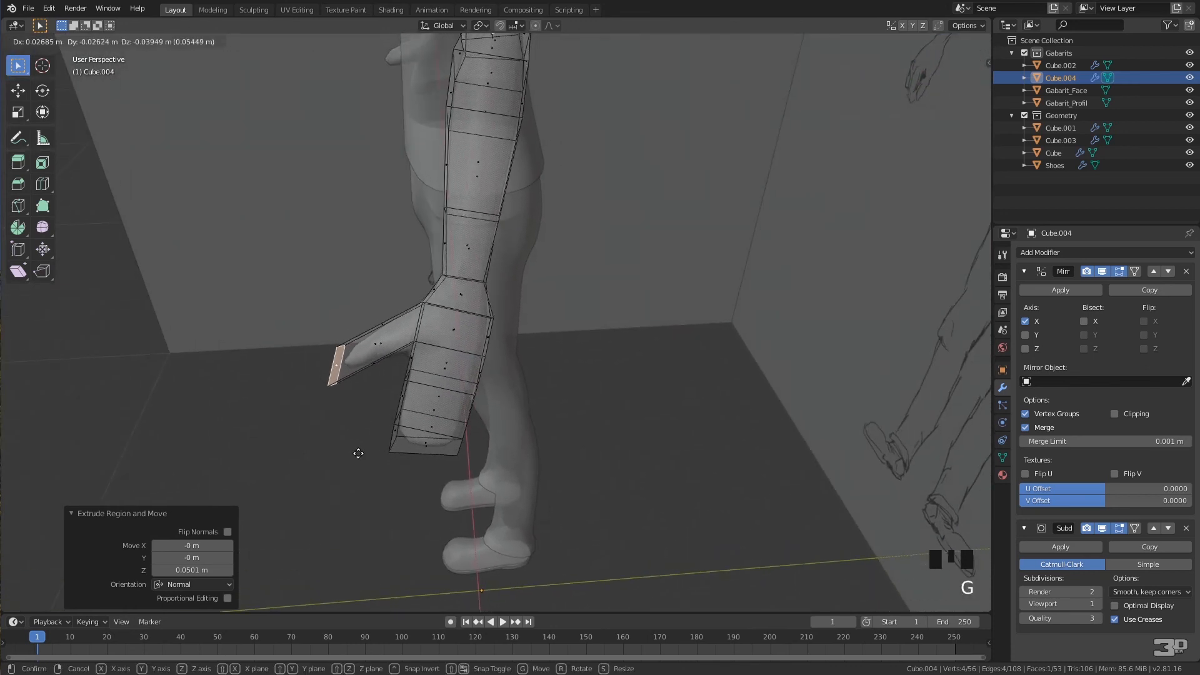
left_click(375, 456)
Rotate the thumb's end face by -49.9° in the view and scale it to 0.658.
key("r")
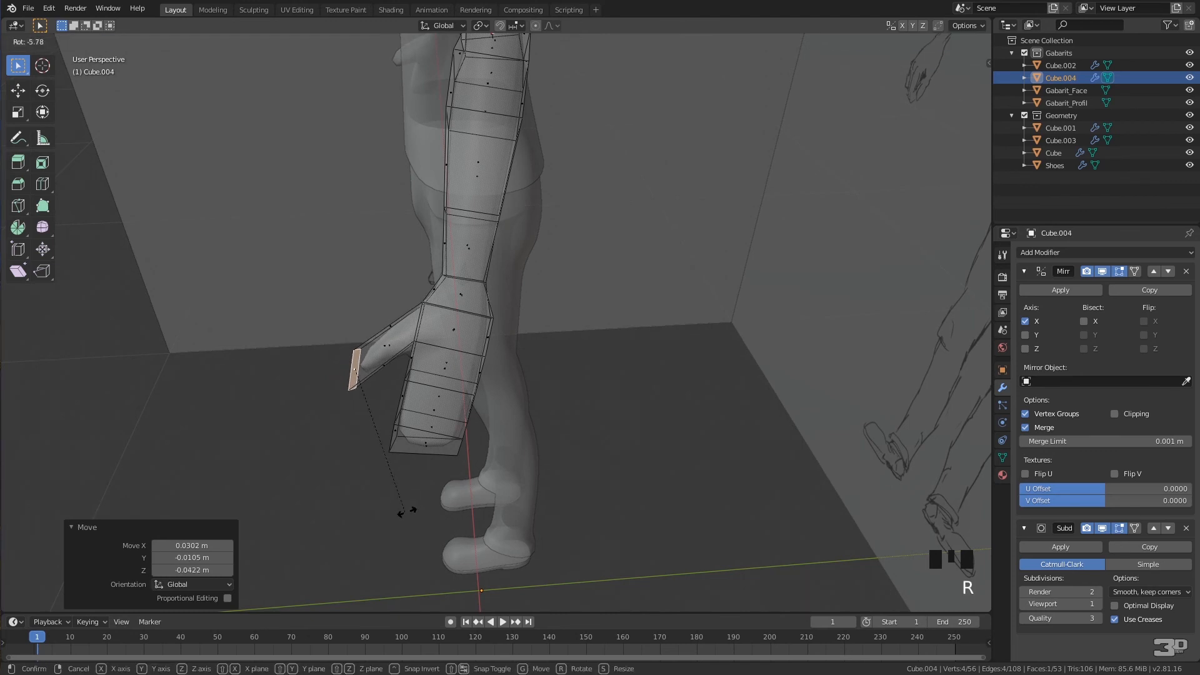
left_click(494, 438)
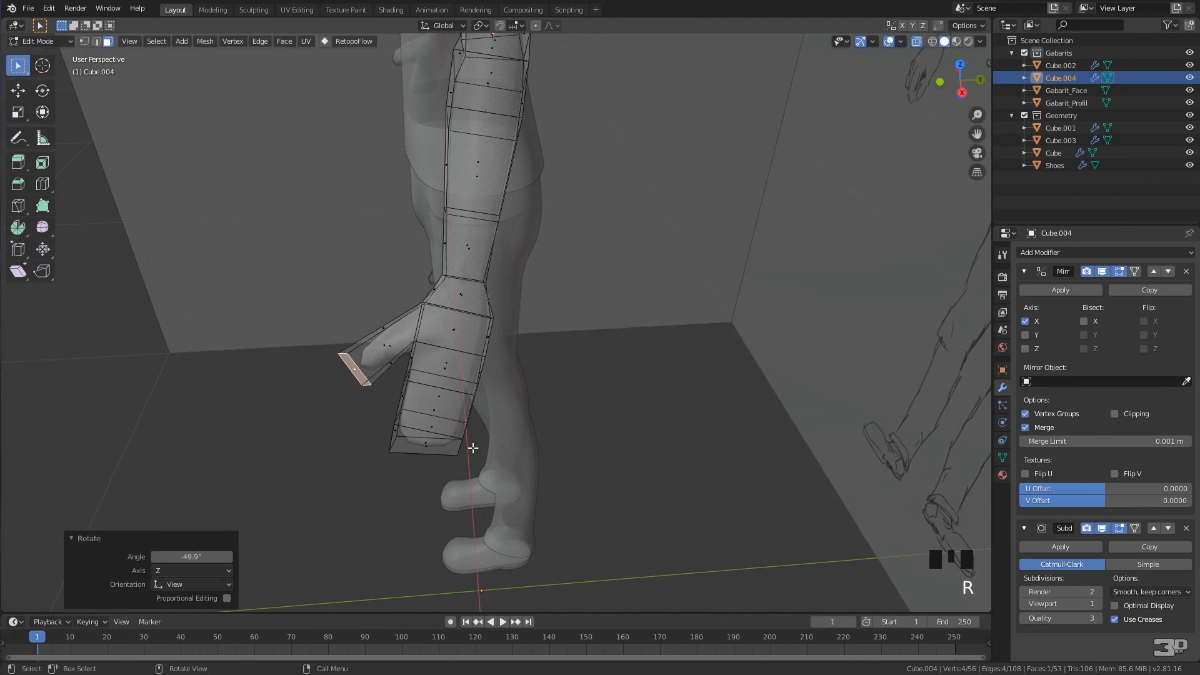
key("s")
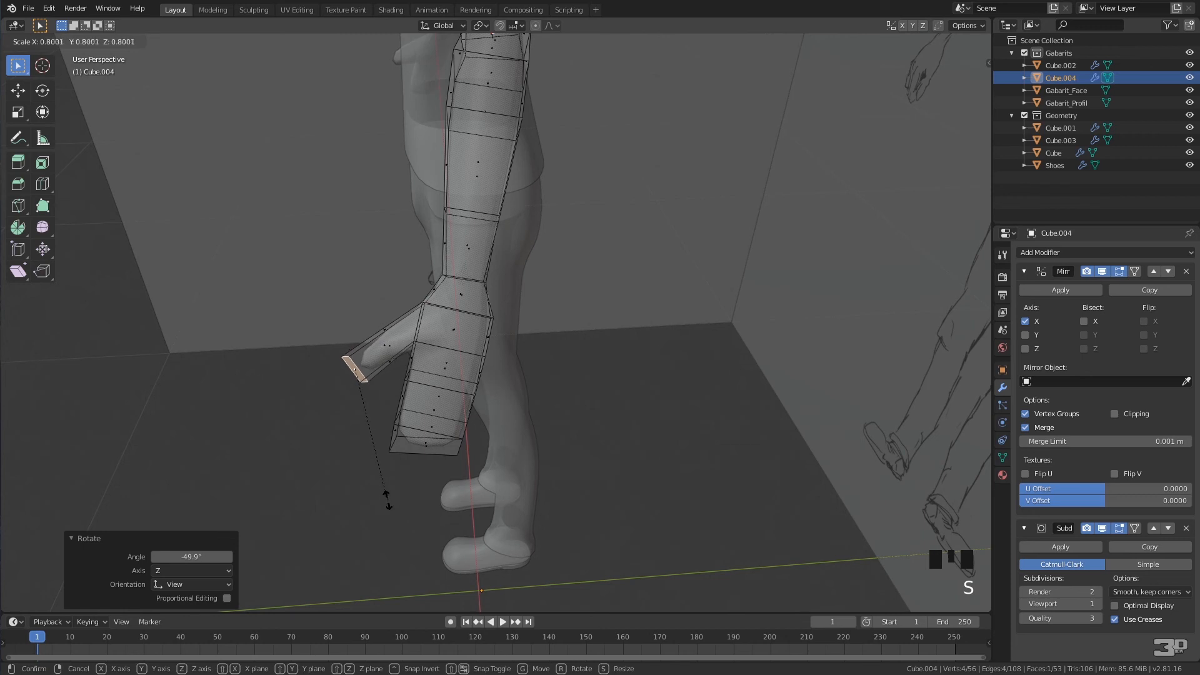
left_click(384, 478)
Add one loop cut across the thumb with a slide factor of 0.145 and rotate the new edge loop.
key("ctrl+r")
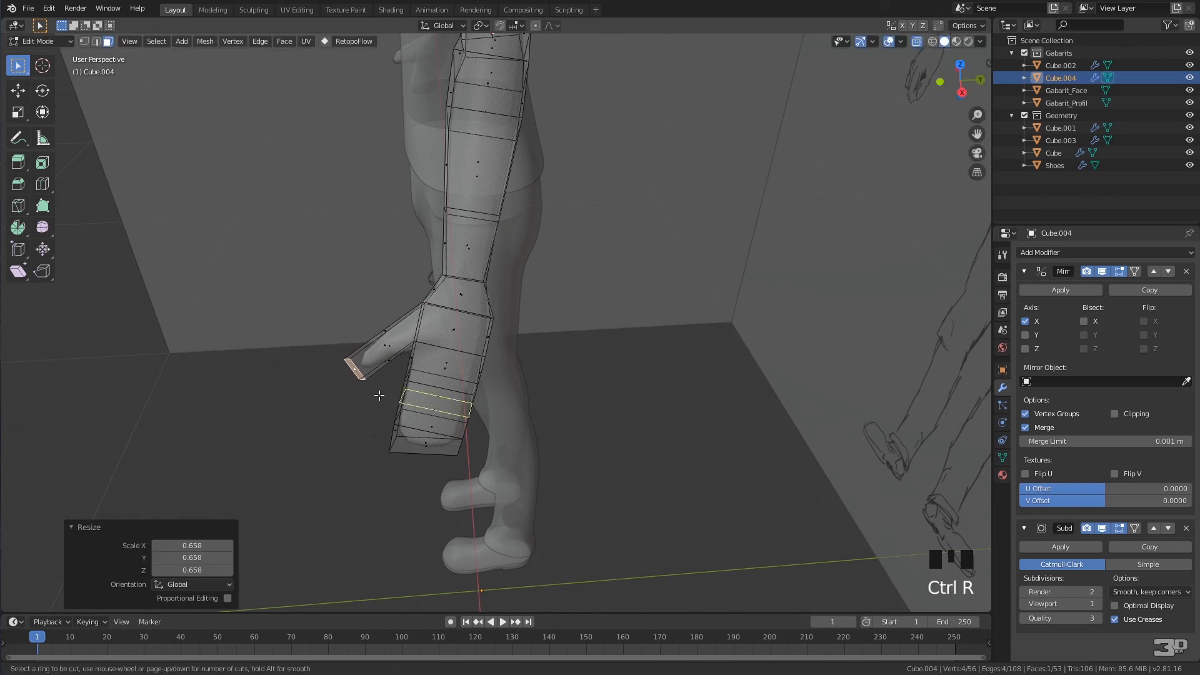
left_click(382, 359)
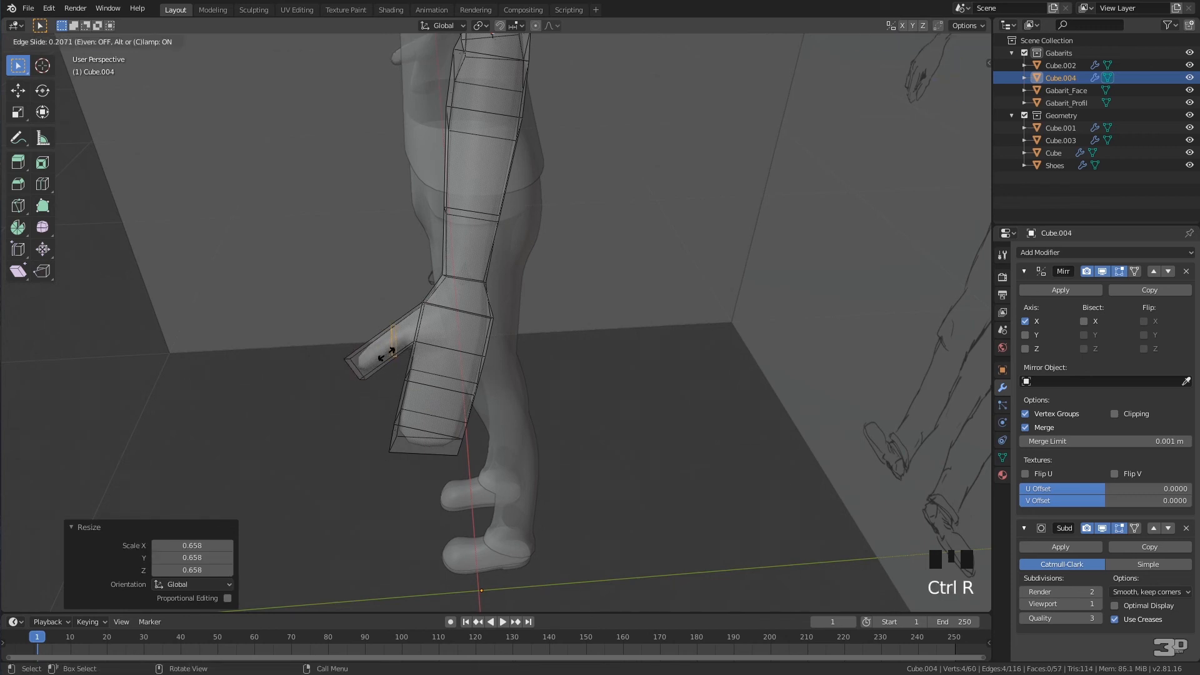
left_click(384, 356)
middle_click_drag(405, 426, 423, 415)
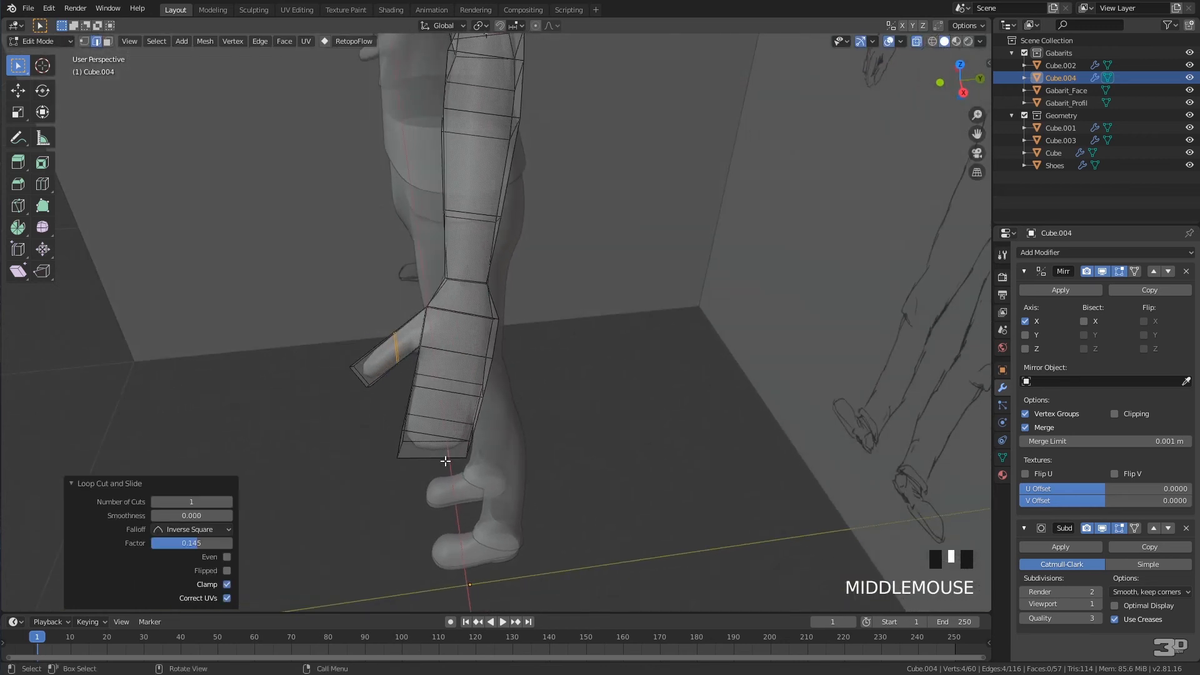
key("r")
left_click(494, 429)
Select two edges on the hand and move them about -0.0102, -0.0003, -0.0083 m in X, Y, Z.
middle_click_drag(494, 428, 566, 365)
scroll(562, 362, "up", 2)
left_click(549, 344)
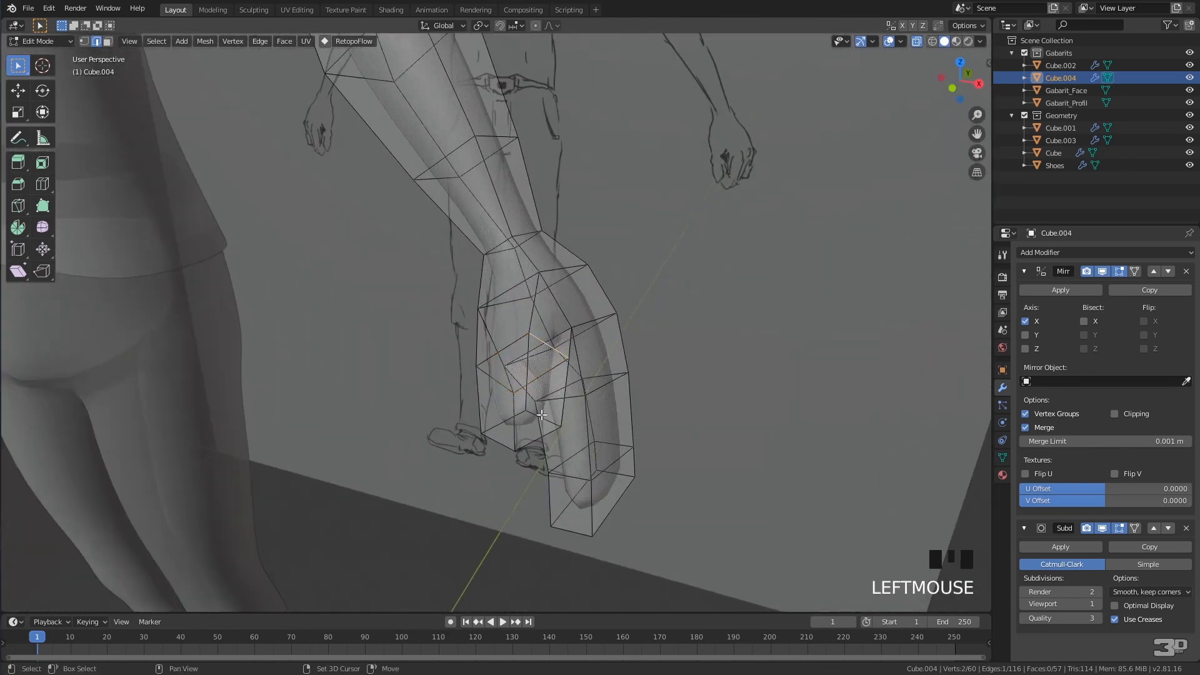
middle_click_drag(538, 416, 657, 430)
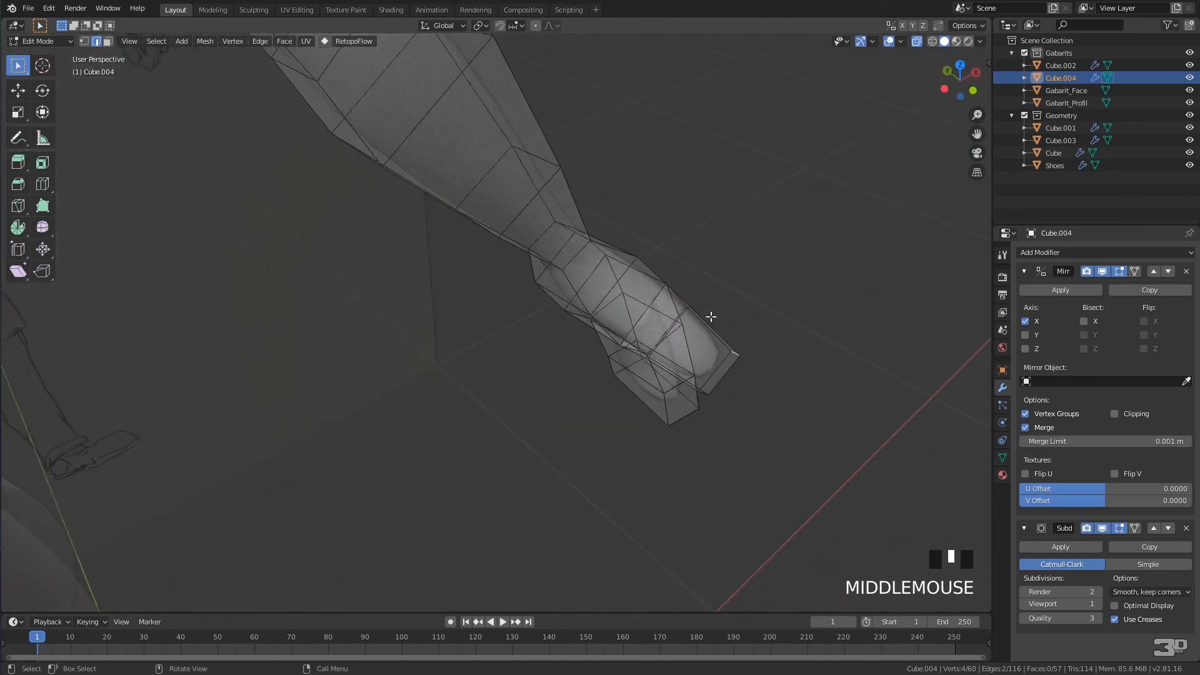
key("g")
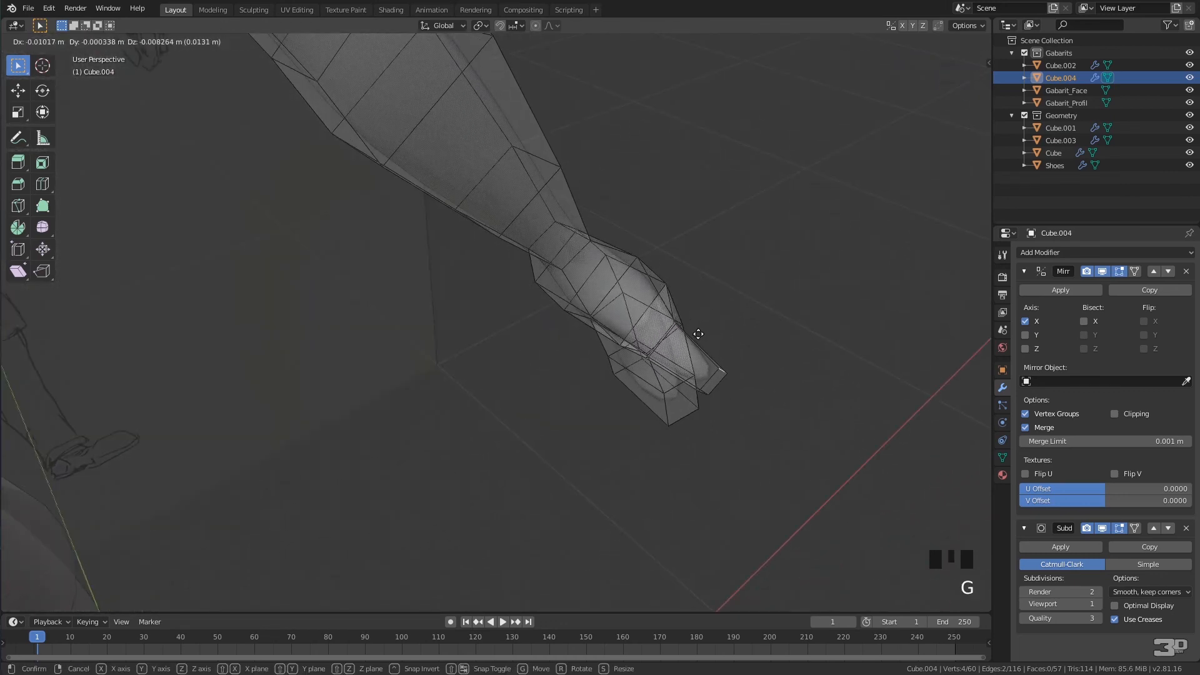
left_click(698, 333)
Return to Object Mode, turn off X-ray display and deselect the arms.
middle_click_drag(699, 332, 586, 340)
key("Tab")
scroll(539, 298, "down", 2)
key("alt+z")
scroll(519, 364, "down", 2)
left_click(504, 516)
Reset the 3D cursor to the world origin with the whole scene framed, and inspect the character from several angles.
middle_click_drag(522, 476, 548, 436, "shift")
scroll(586, 436, "down", 2)
key("shift+c")
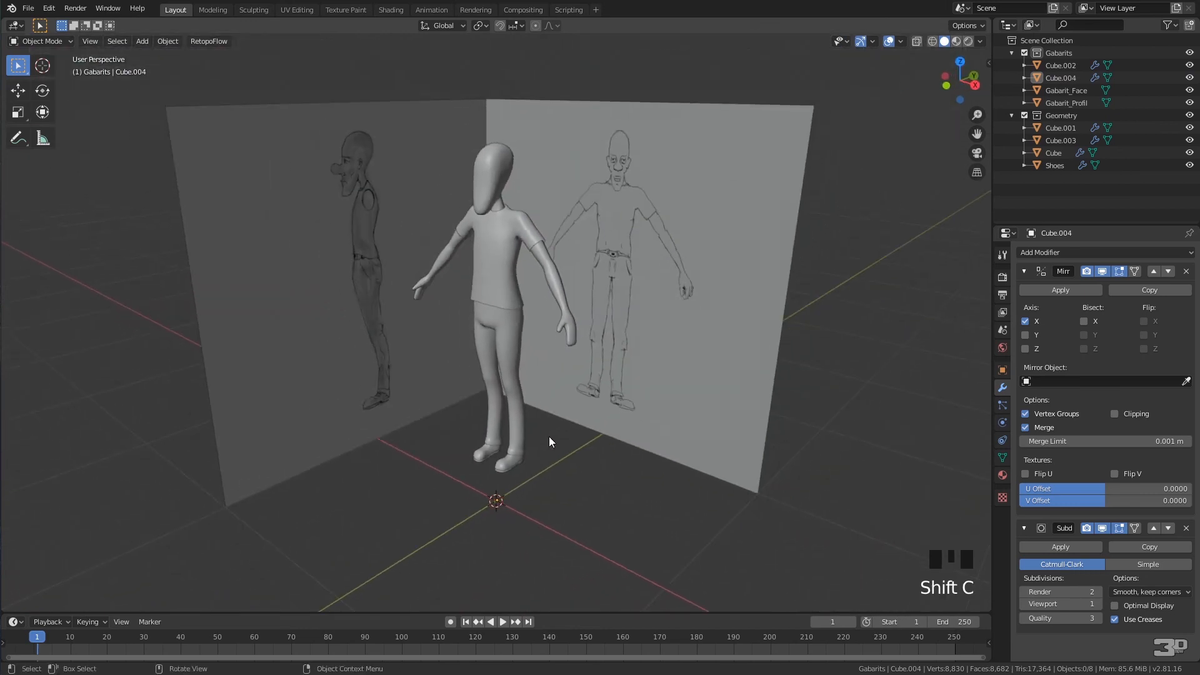
middle_click_drag(507, 516, 619, 479)
middle_click_drag(559, 305, 558, 306)
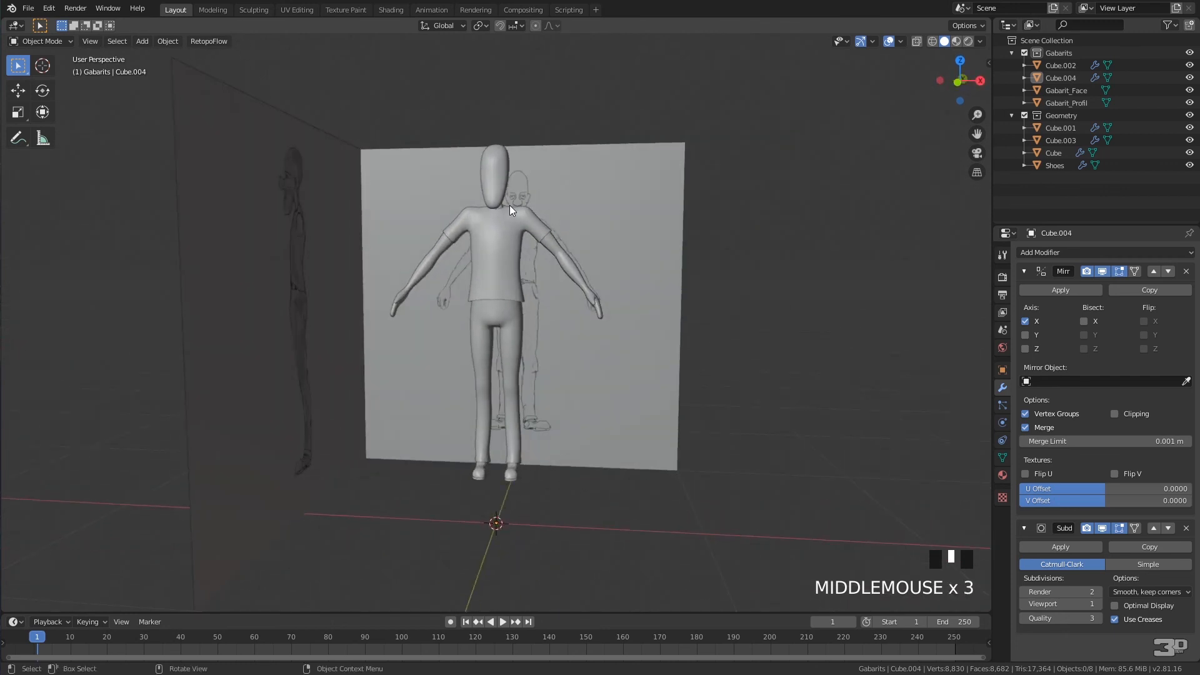
mouse_move(564, 260)
middle_mouse_down()
mouse_move(503, 301)
mouse_move(417, 246)
mouse_move(448, 230)
mouse_move(526, 230)
mouse_move(616, 269)
mouse_move(650, 327)
mouse_move(347, 261)
middle_mouse_up()
middle_click_drag(368, 291, 582, 344)
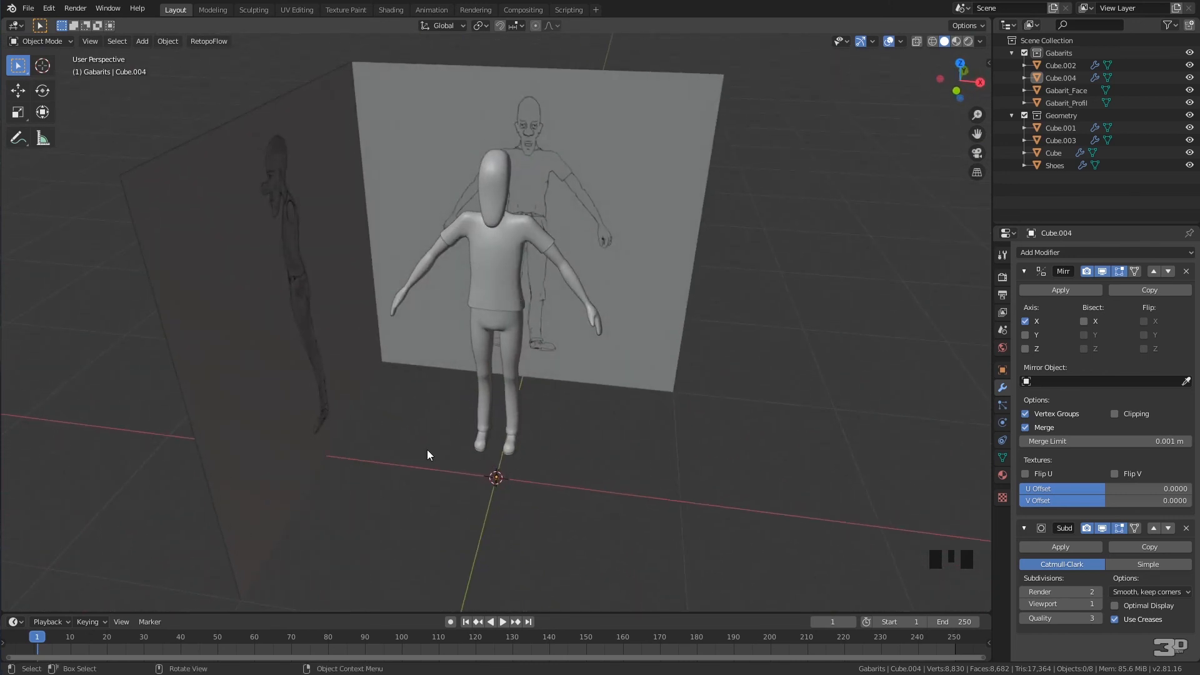